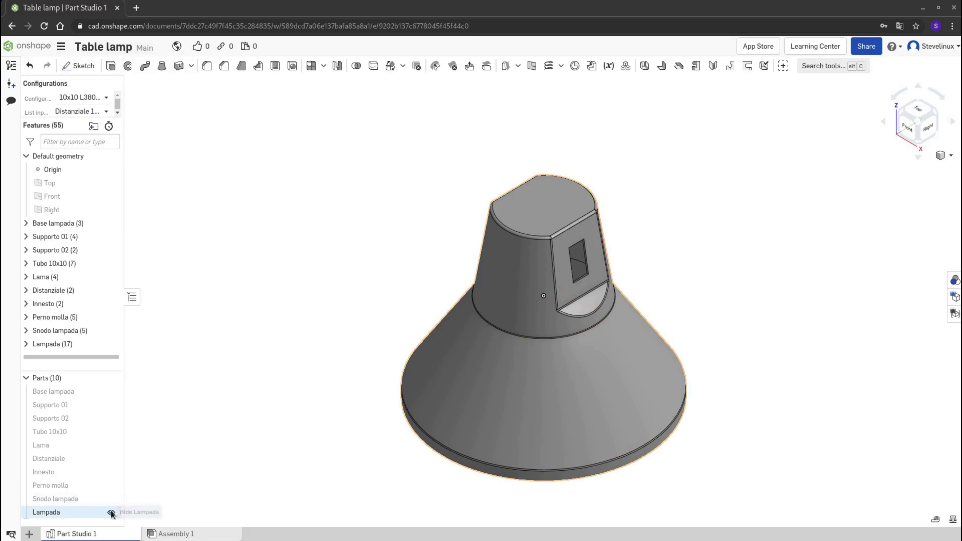
Step: Hide Lampada, show the Top, Front and Right planes, and face the Front view
{"action": "left_click", "coordinate": [111, 513]}
{"action": "left_click", "coordinate": [111, 183]}
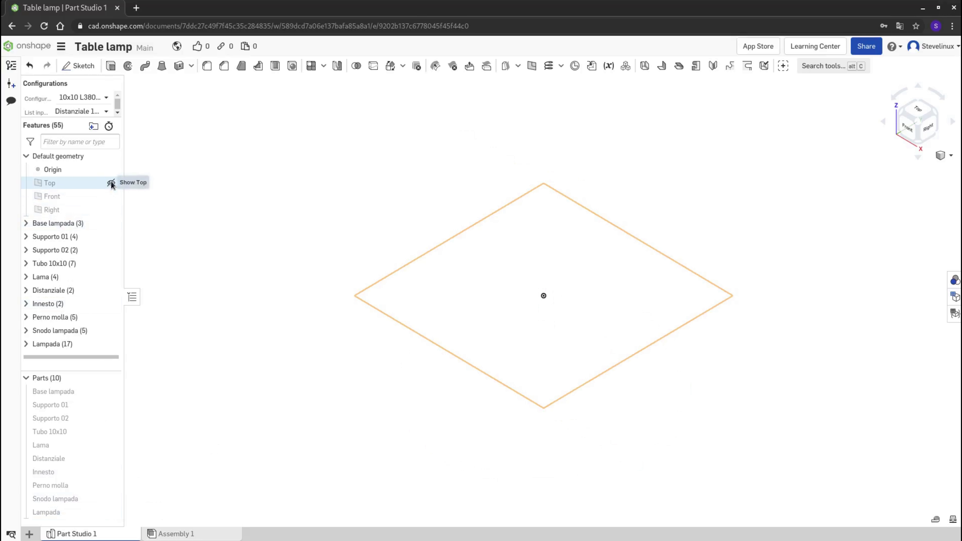
{"action": "left_click", "coordinate": [111, 196]}
{"action": "left_click", "coordinate": [111, 210]}
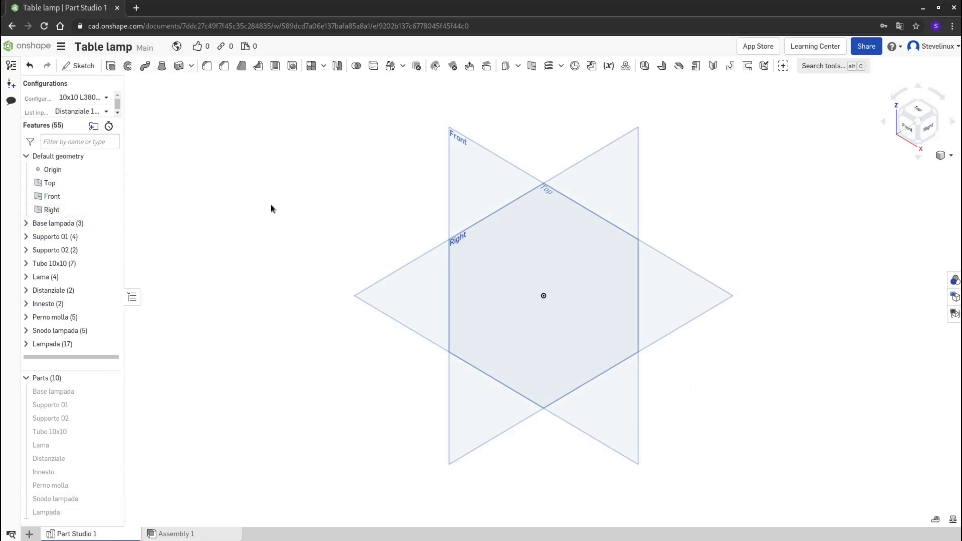
{"action": "key", "text": "shift+1"}
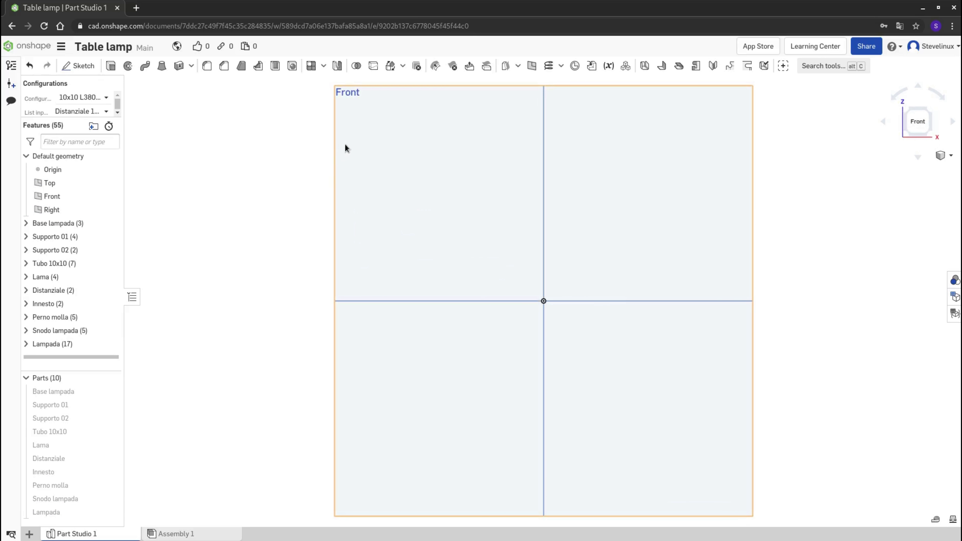
Step: Start a sketch on the Front plane with a center-point rectangle at the origin
{"action": "right_click", "coordinate": [350, 94]}
{"action": "left_click", "coordinate": [375, 101]}
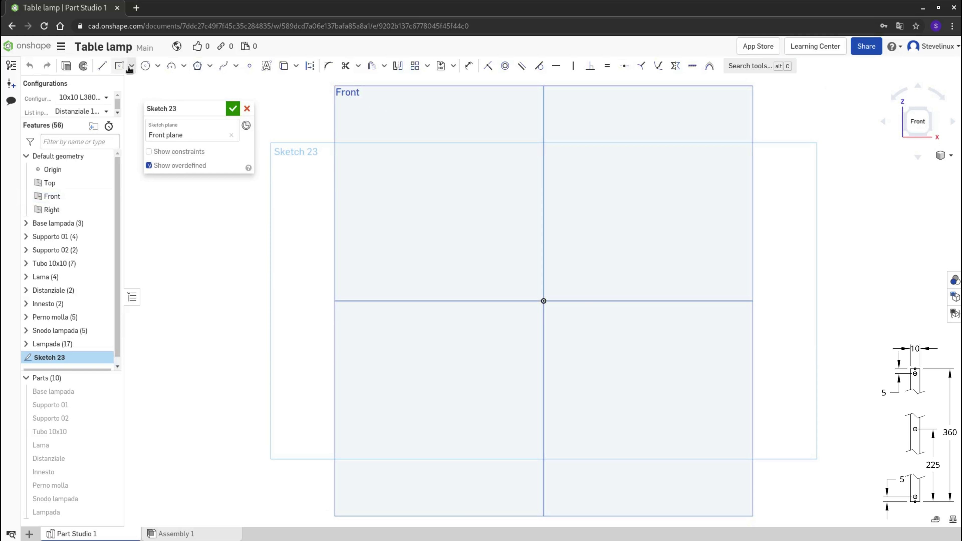
{"action": "left_click", "coordinate": [119, 66]}
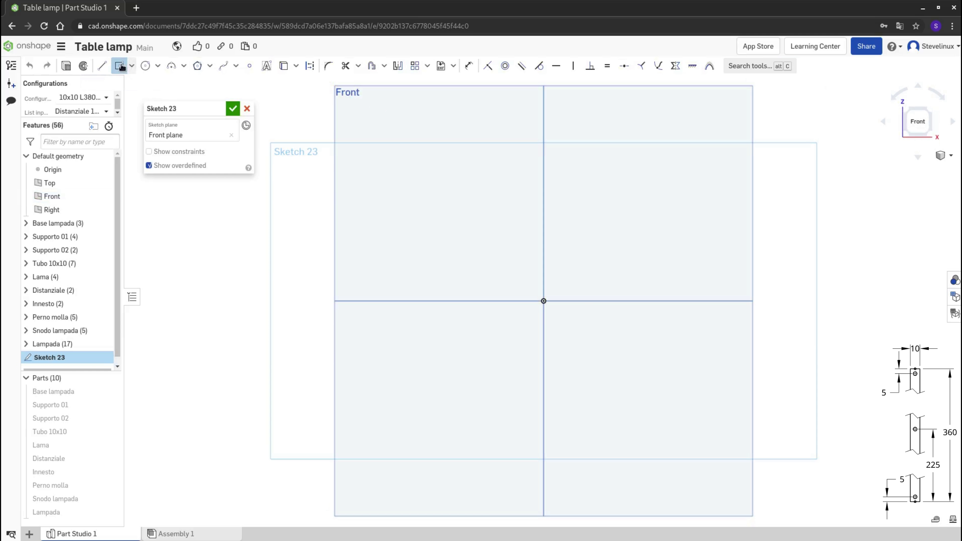
{"action": "left_click", "coordinate": [544, 301]}
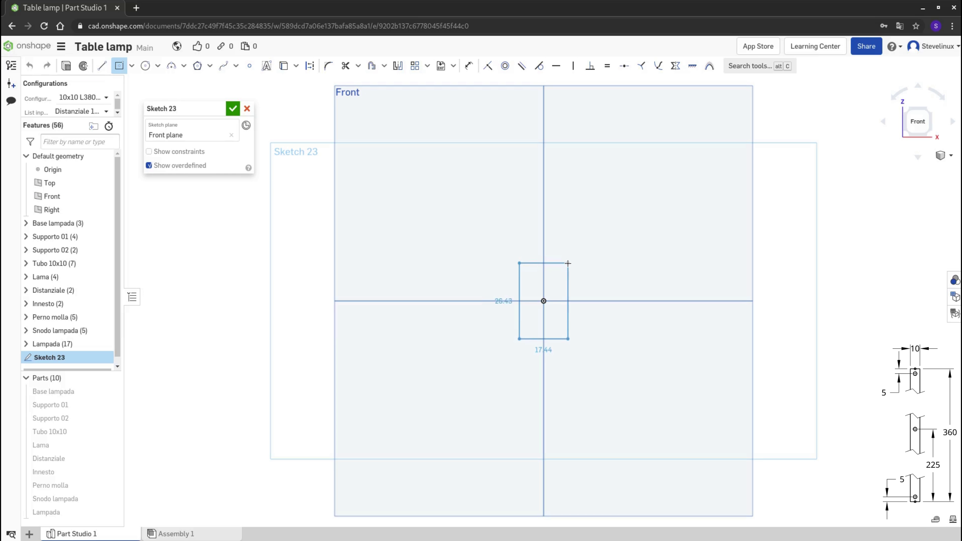
{"action": "left_click", "coordinate": [568, 264]}
Step: Dimension the rectangle 10 wide and 360 tall
{"action": "key", "text": "d"}
{"action": "left_click", "coordinate": [556, 262]}
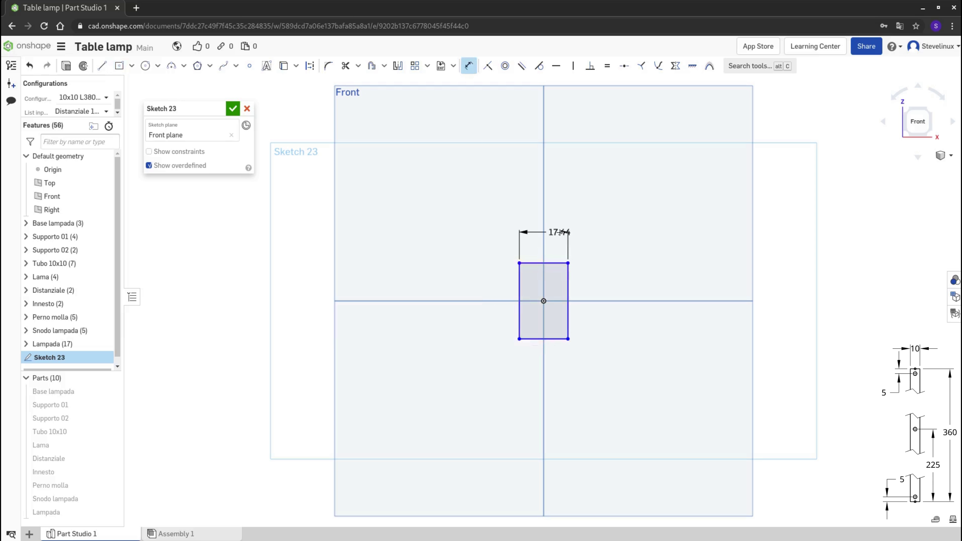
{"action": "left_click", "coordinate": [560, 231]}
{"action": "type", "text": "10"}
{"action": "key", "text": "Return"}
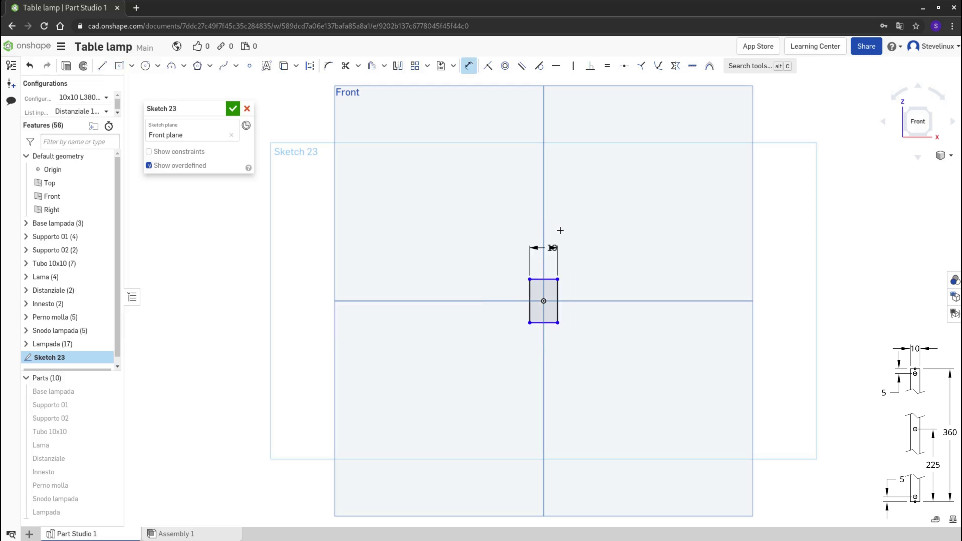
{"action": "left_click", "coordinate": [558, 290]}
{"action": "type", "text": "360"}
{"action": "key", "text": "Return"}
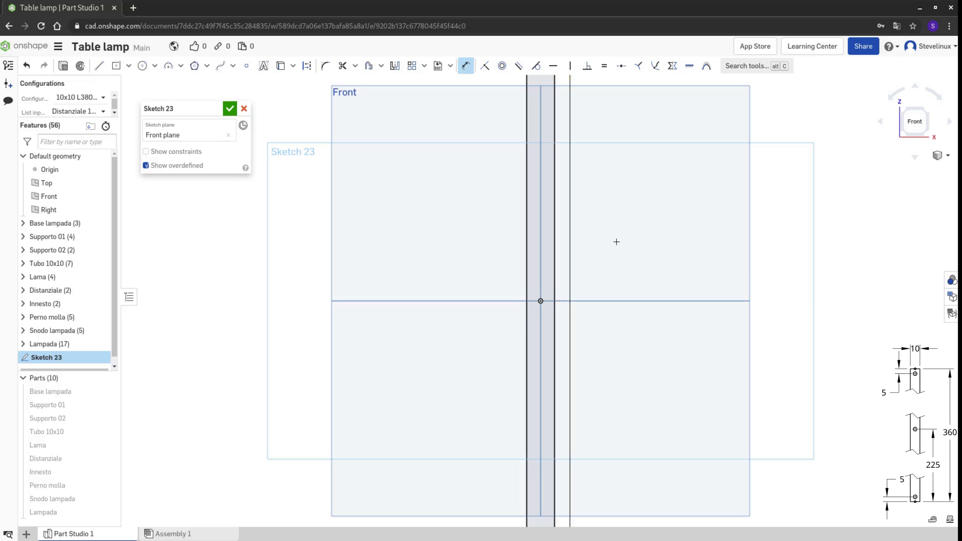
{"action": "scroll", "coordinate": [617, 242], "scroll_direction": "down", "scroll_amount": 5}
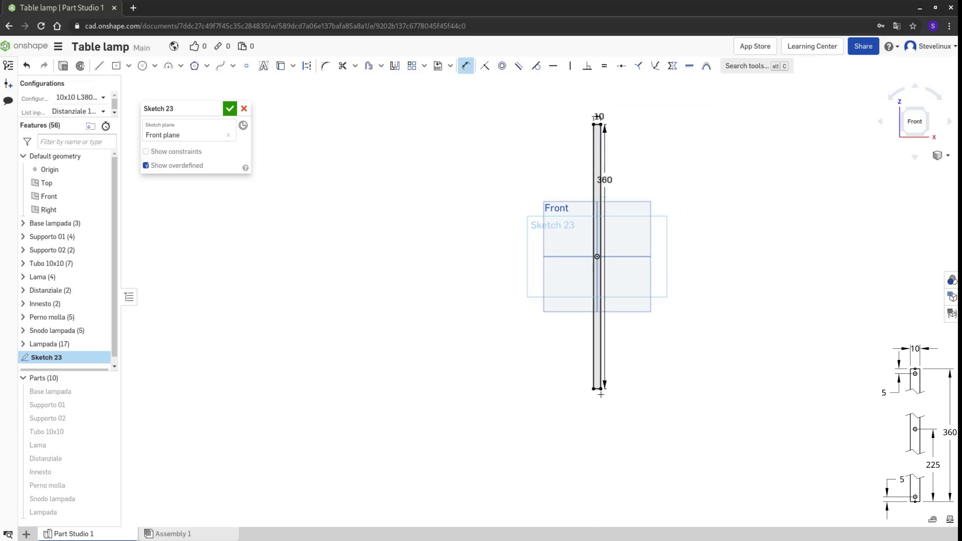
{"action": "scroll", "coordinate": [601, 394], "scroll_direction": "up", "scroll_amount": 3}
{"action": "scroll", "coordinate": [616, 361], "scroll_direction": "up", "scroll_amount": 3}
{"action": "scroll", "coordinate": [629, 311], "scroll_direction": "up", "scroll_amount": 2}
Step: Draw a Ø4 circle near the bar's bottom, 5 above its bottom edge
{"action": "key", "text": "c"}
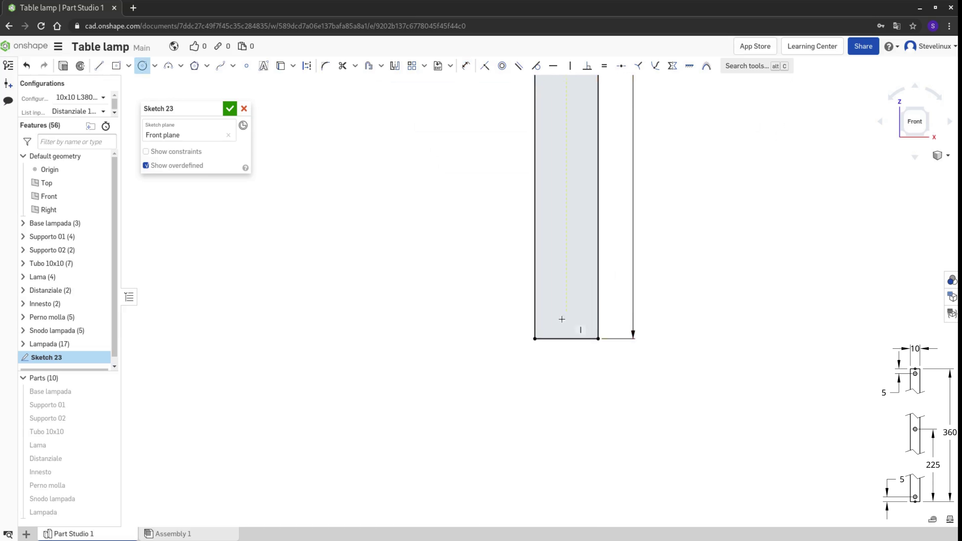
{"action": "left_click", "coordinate": [566, 287]}
{"action": "left_click", "coordinate": [569, 273]}
{"action": "key", "text": "u"}
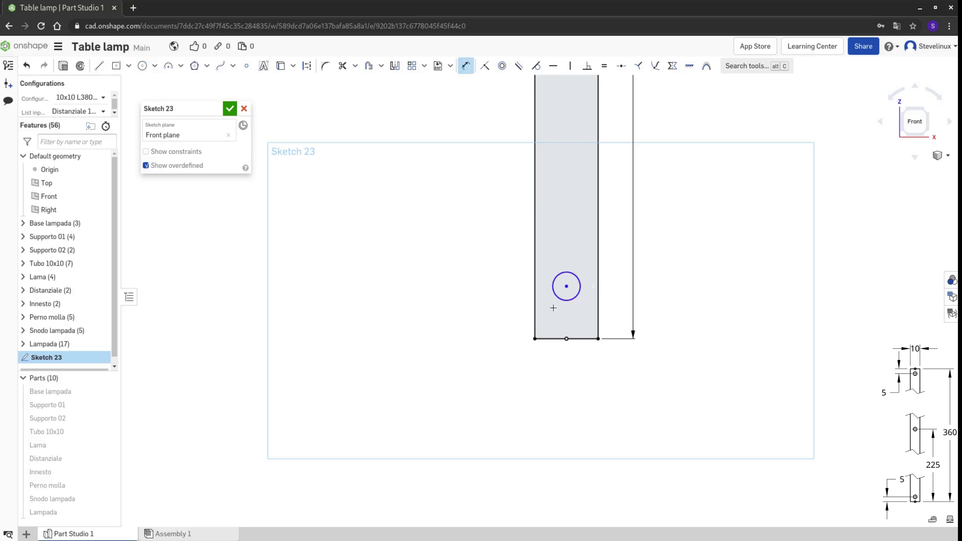
{"action": "left_click", "coordinate": [566, 287]}
{"action": "left_click", "coordinate": [549, 339]}
{"action": "left_click", "coordinate": [497, 310]}
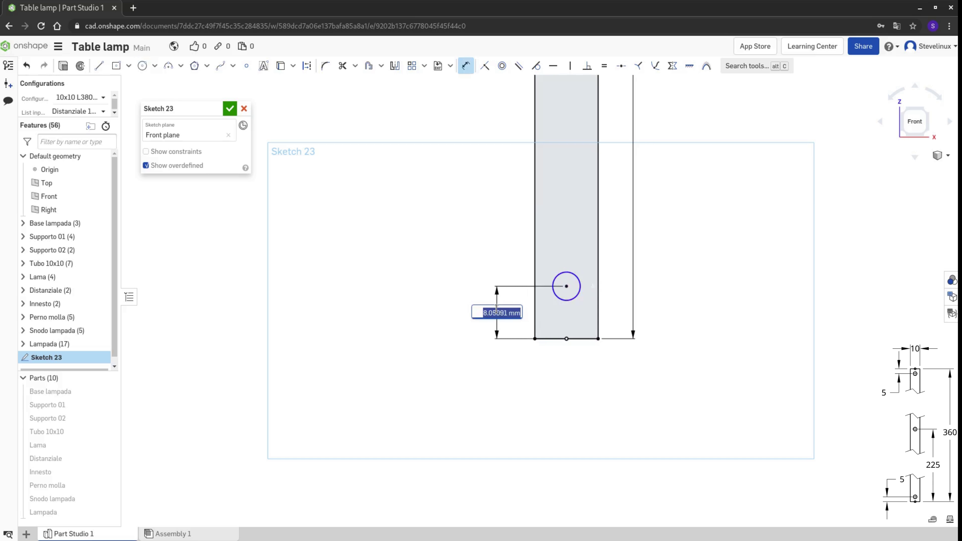
{"action": "type", "text": "5"}
{"action": "key", "text": "Return"}
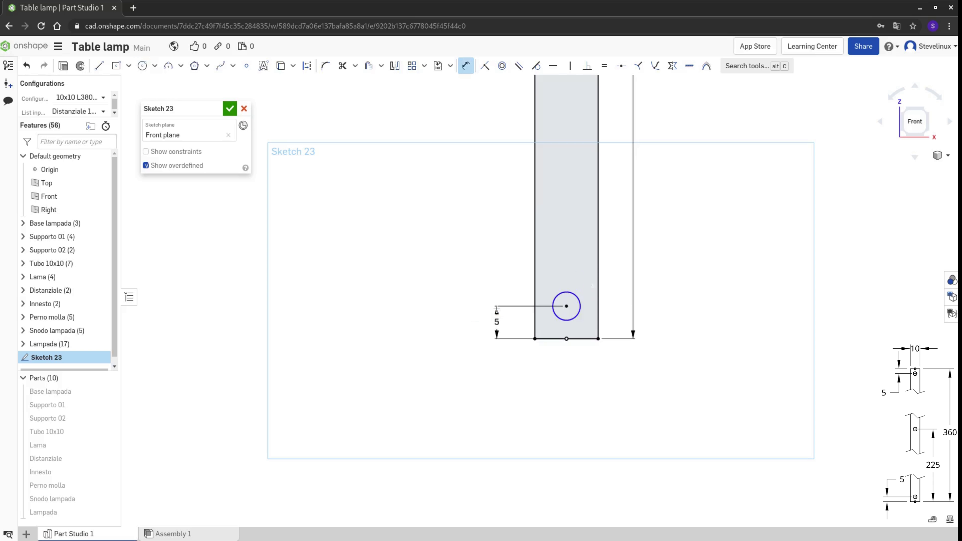
{"action": "left_click", "coordinate": [556, 296]}
{"action": "left_click", "coordinate": [510, 275]}
{"action": "type", "text": "4"}
{"action": "key", "text": "Return"}
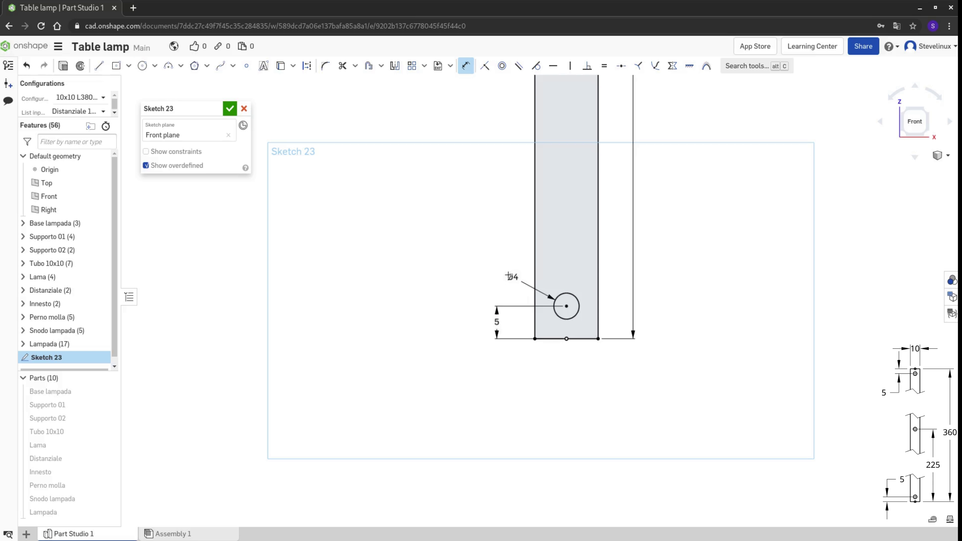
Step: Add a second Ø4 circle 225 above the bar's bottom edge
{"action": "key", "text": "c"}
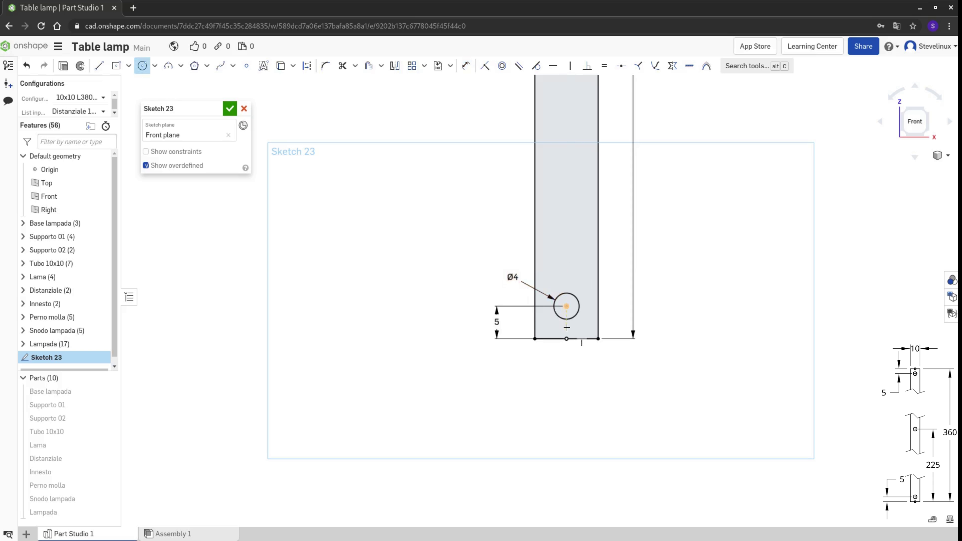
{"action": "left_click", "coordinate": [567, 225]}
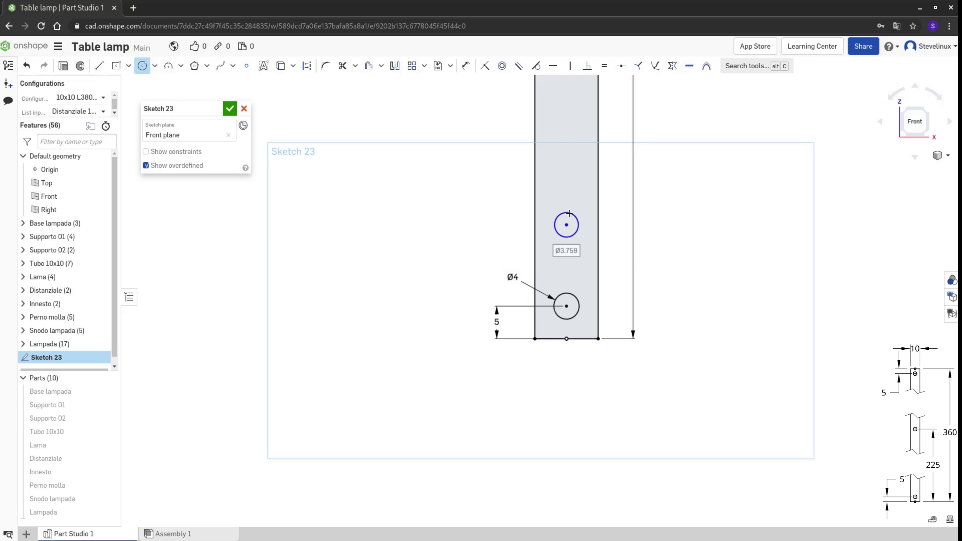
{"action": "left_click", "coordinate": [569, 213]}
{"action": "key", "text": "d"}
{"action": "left_click", "coordinate": [549, 219]}
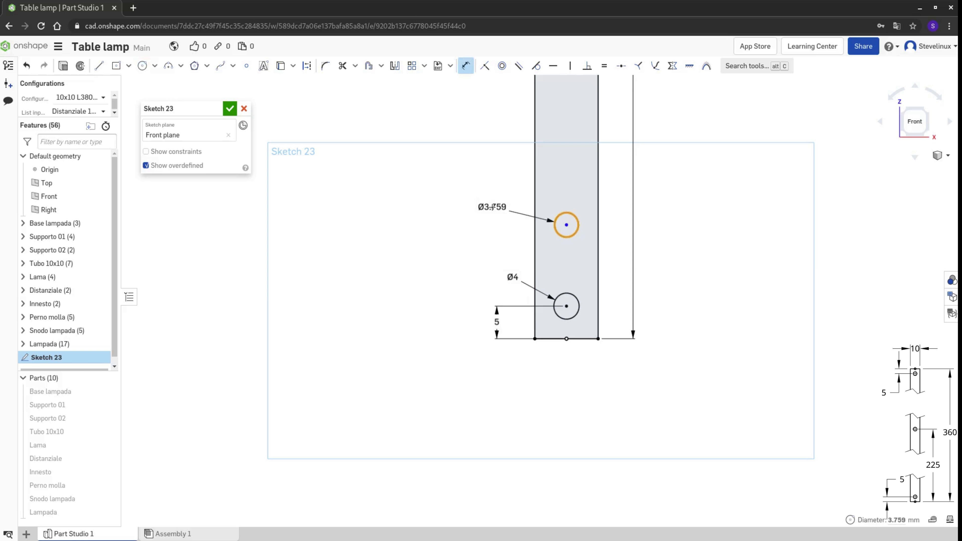
{"action": "left_click", "coordinate": [490, 206]}
{"action": "type", "text": "4"}
{"action": "key", "text": "Return"}
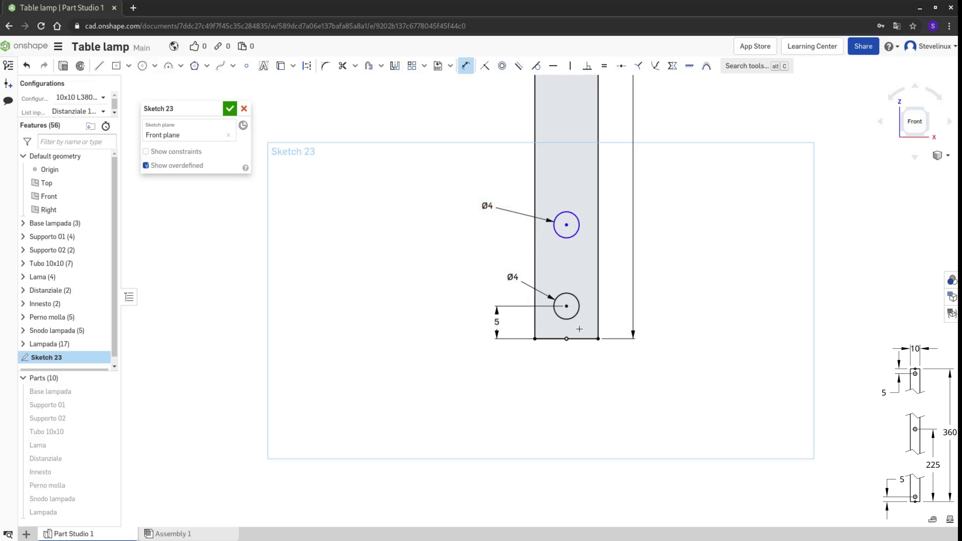
{"action": "left_click", "coordinate": [586, 335]}
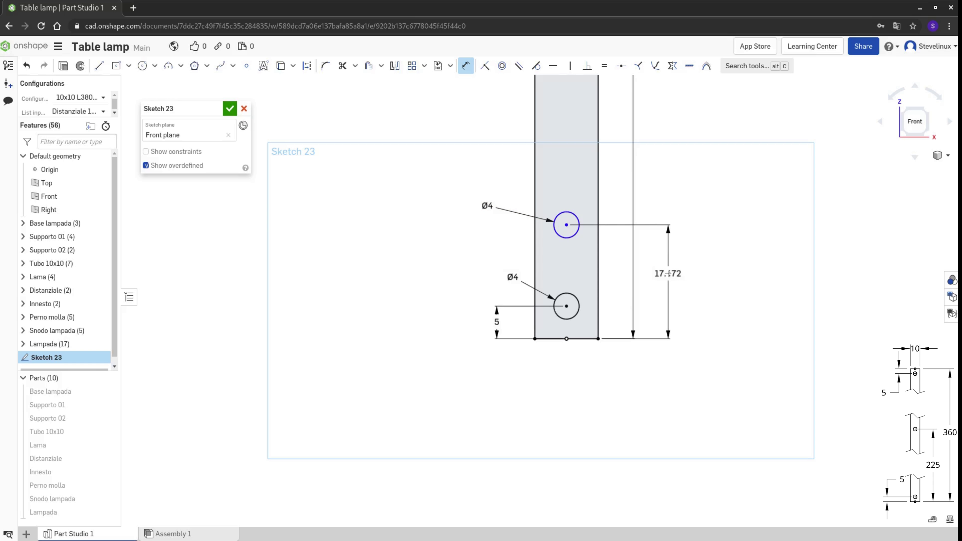
{"action": "left_click", "coordinate": [668, 273]}
{"action": "type", "text": "225"}
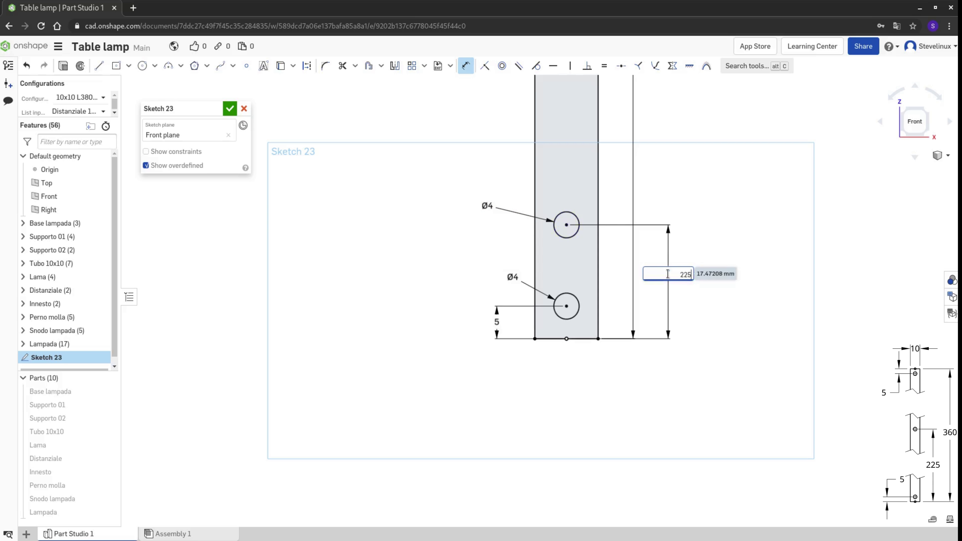
{"action": "key", "text": "Return"}
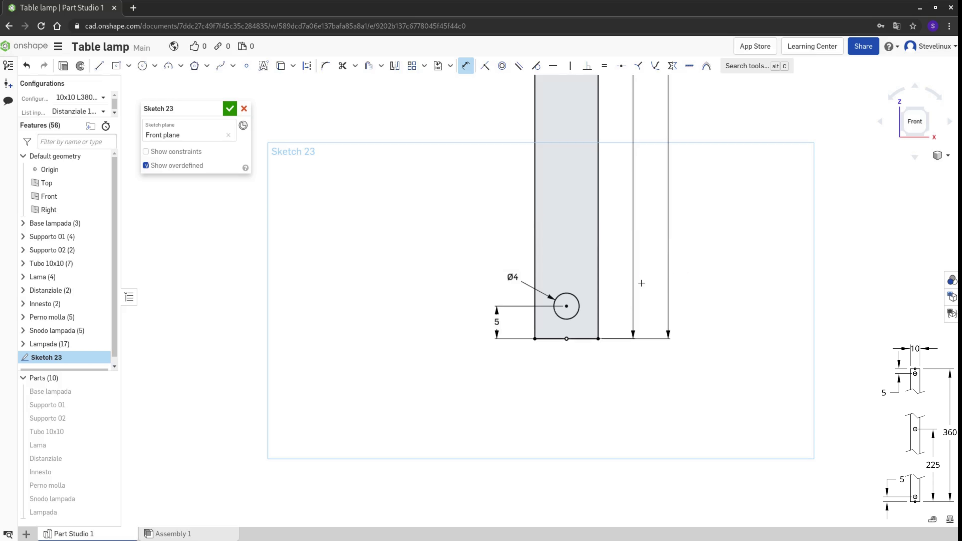
{"action": "scroll", "coordinate": [709, 230], "scroll_direction": "down", "scroll_amount": 5}
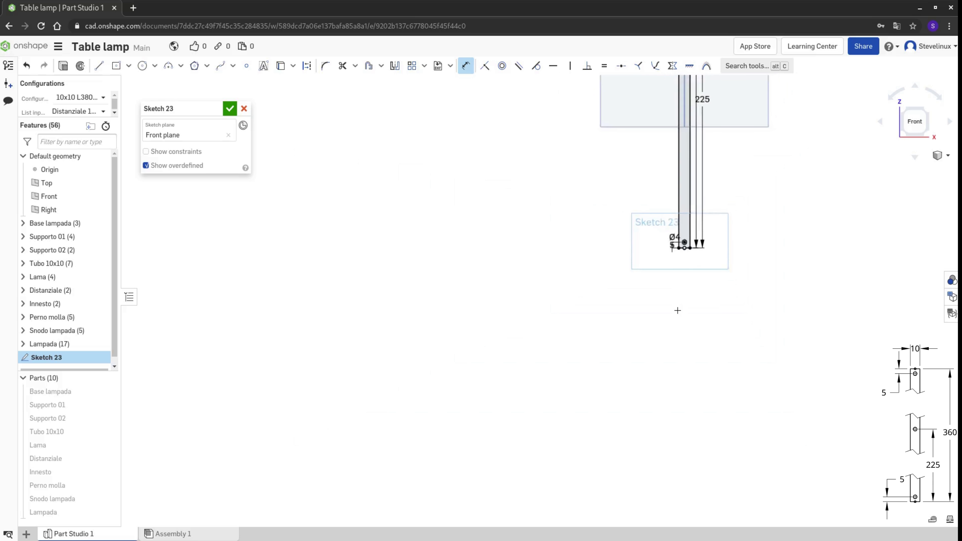
Step: Draw a third Ø4 circle near the bar's top end
{"action": "middle_click_drag", "start_coordinate": [732, 209], "coordinate": [658, 431]}
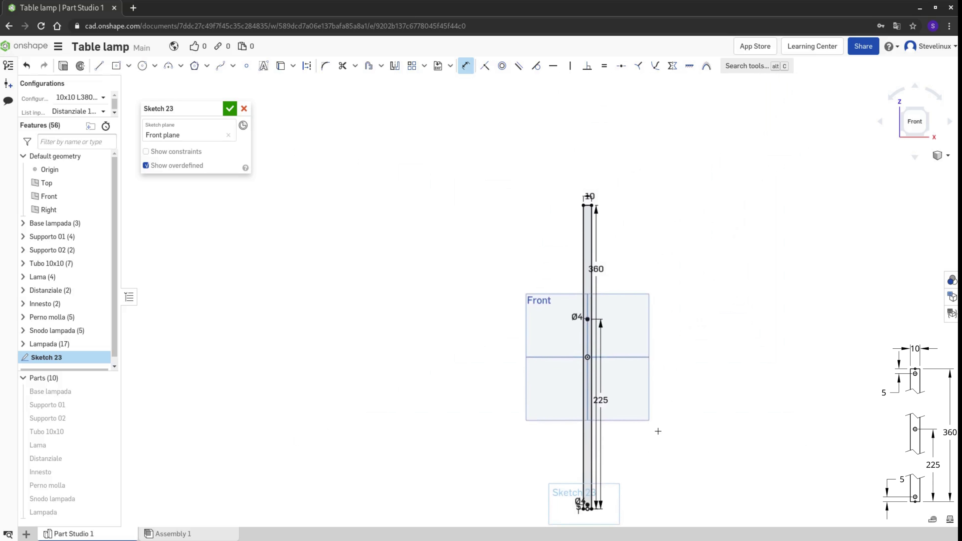
{"action": "scroll", "coordinate": [608, 195], "scroll_direction": "up", "scroll_amount": 3}
{"action": "scroll", "coordinate": [619, 170], "scroll_direction": "up", "scroll_amount": 3}
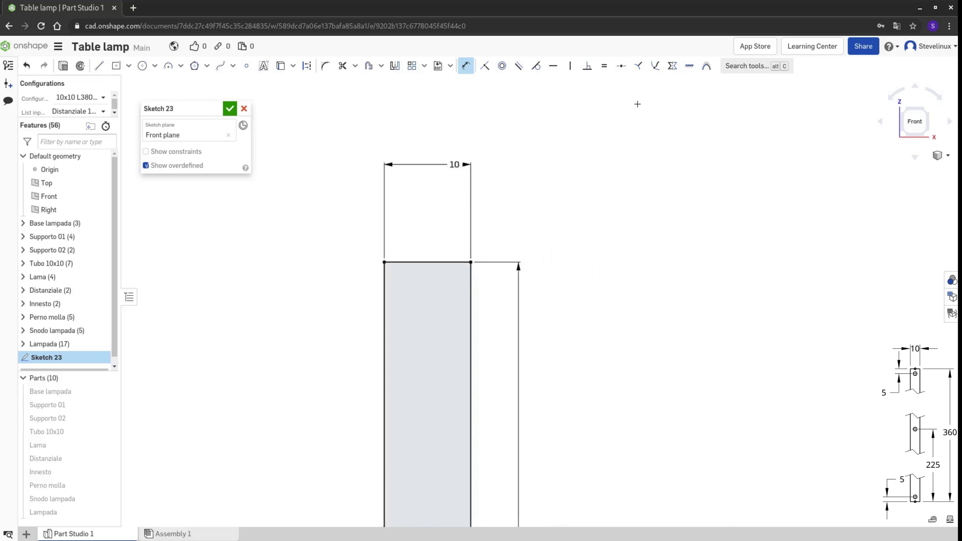
{"action": "scroll", "coordinate": [598, 212], "scroll_direction": "up", "scroll_amount": 1}
{"action": "key", "text": "c"}
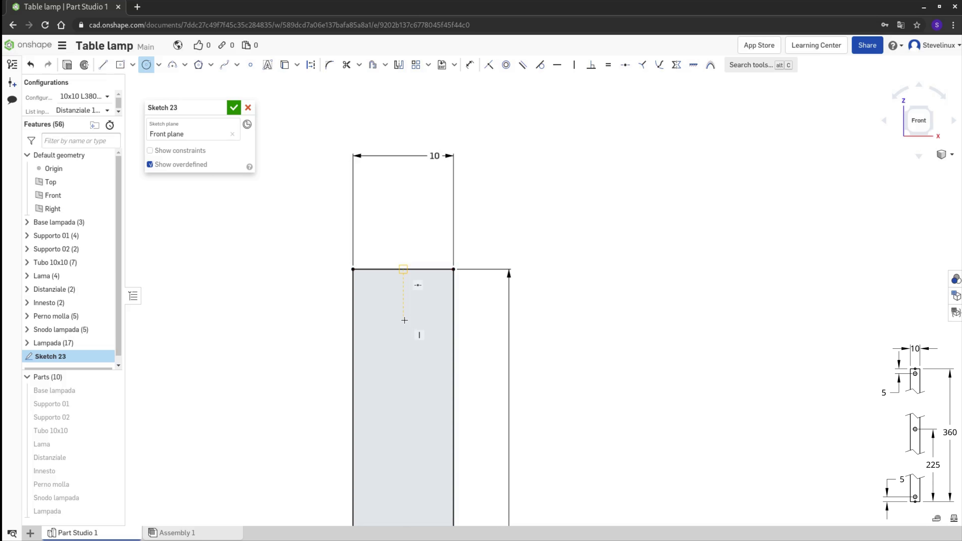
{"action": "left_click", "coordinate": [403, 367]}
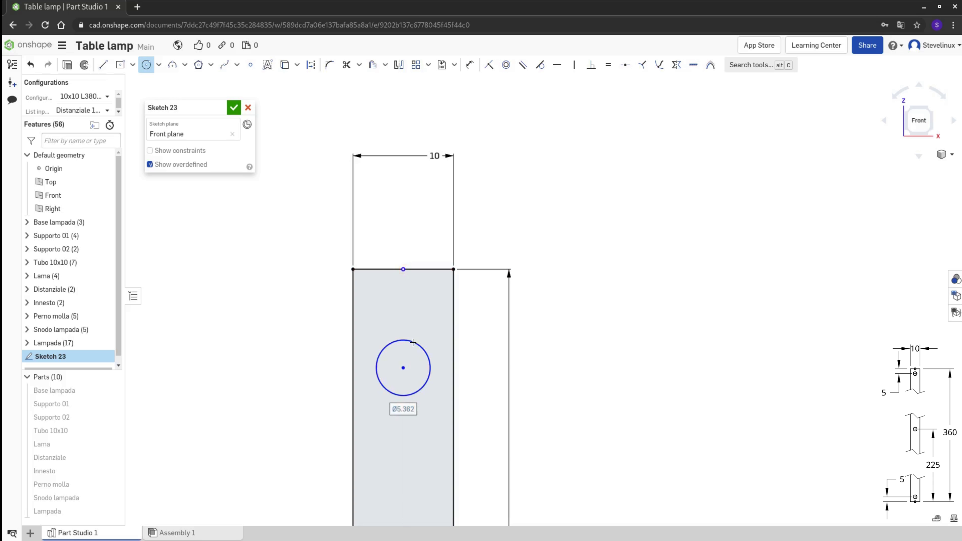
{"action": "left_click", "coordinate": [413, 342]}
{"action": "key", "text": "u"}
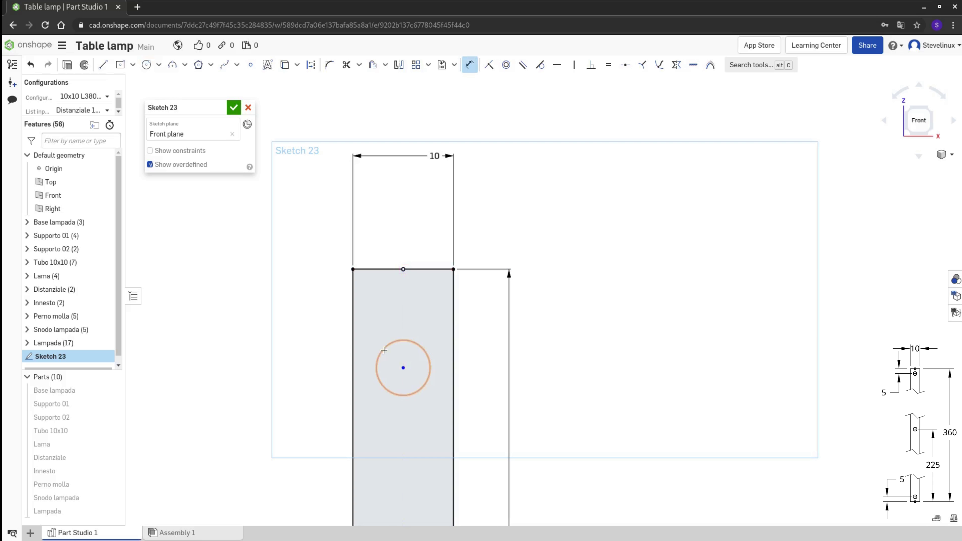
{"action": "left_click", "coordinate": [384, 350]}
{"action": "left_click", "coordinate": [325, 333]}
{"action": "type", "text": "4"}
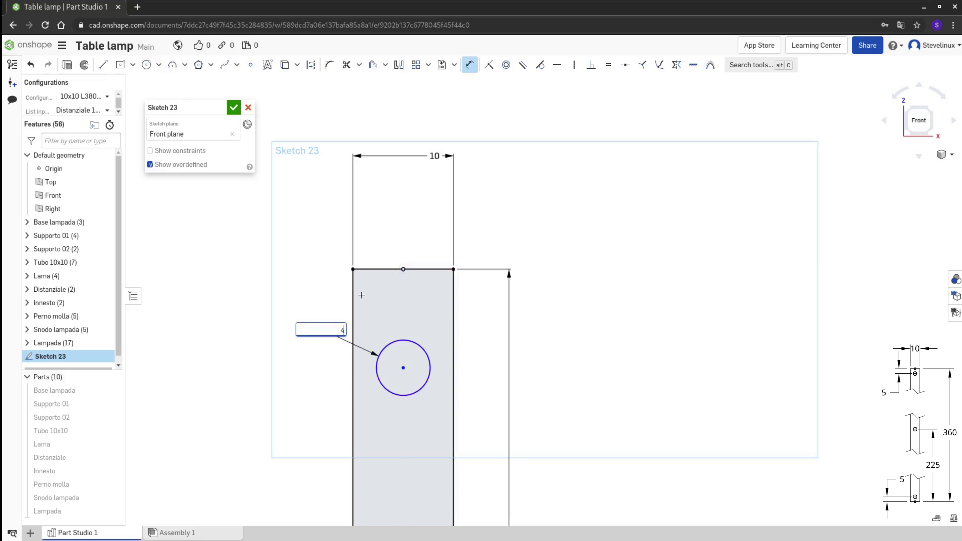
{"action": "key", "text": "Return"}
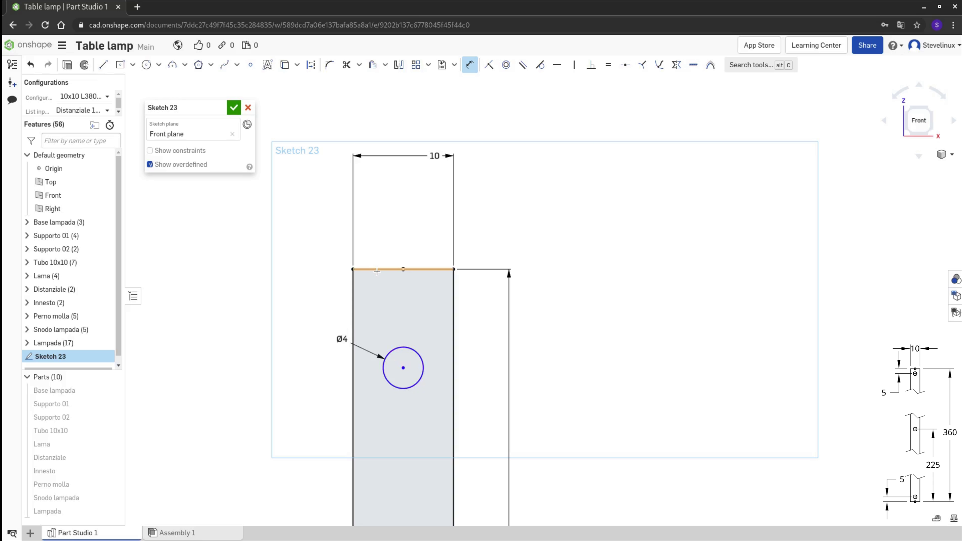
Step: Place the top circle 5 below the bar's top edge and start extruding Sketch 23
{"action": "left_click", "coordinate": [365, 270]}
{"action": "left_click", "coordinate": [301, 314]}
{"action": "type", "text": "5"}
{"action": "key", "text": "Return"}
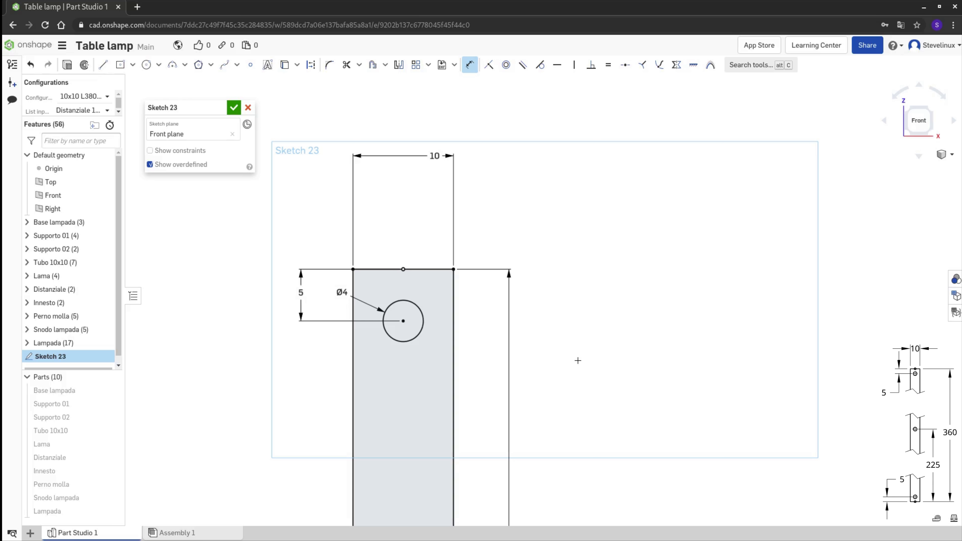
{"action": "key", "text": "f"}
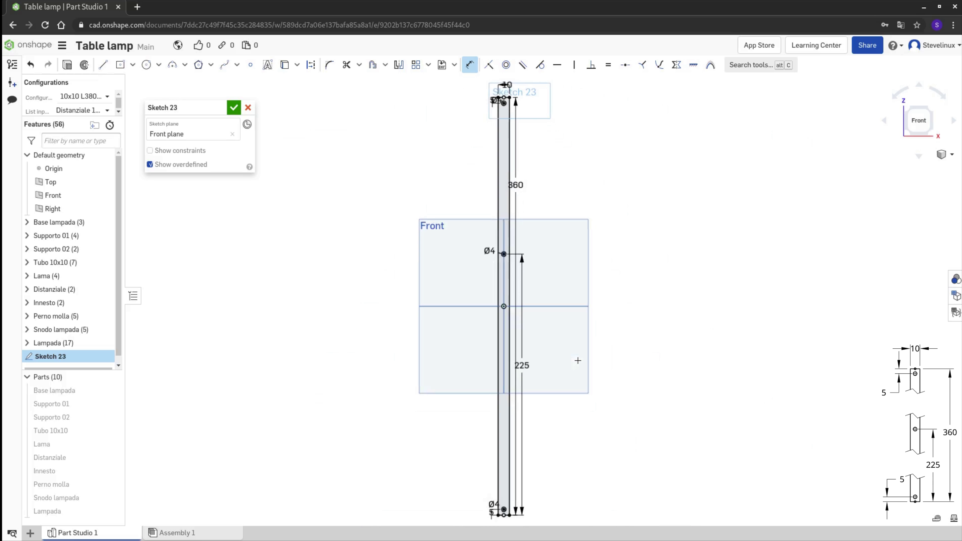
{"action": "key", "text": "shift+e"}
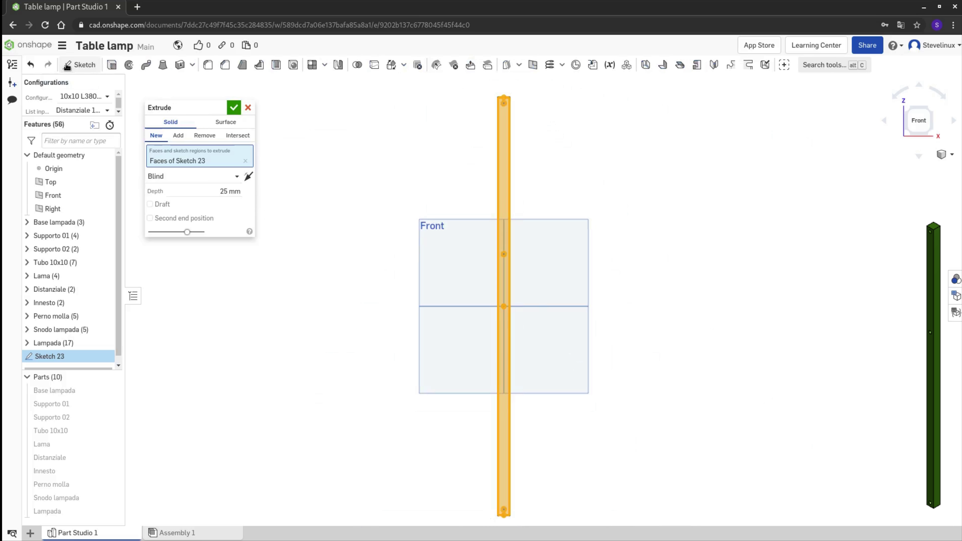
Step: Extrude Sketch 23 10 mm deep as a new part, then view it from the left
{"action": "left_click", "coordinate": [206, 193]}
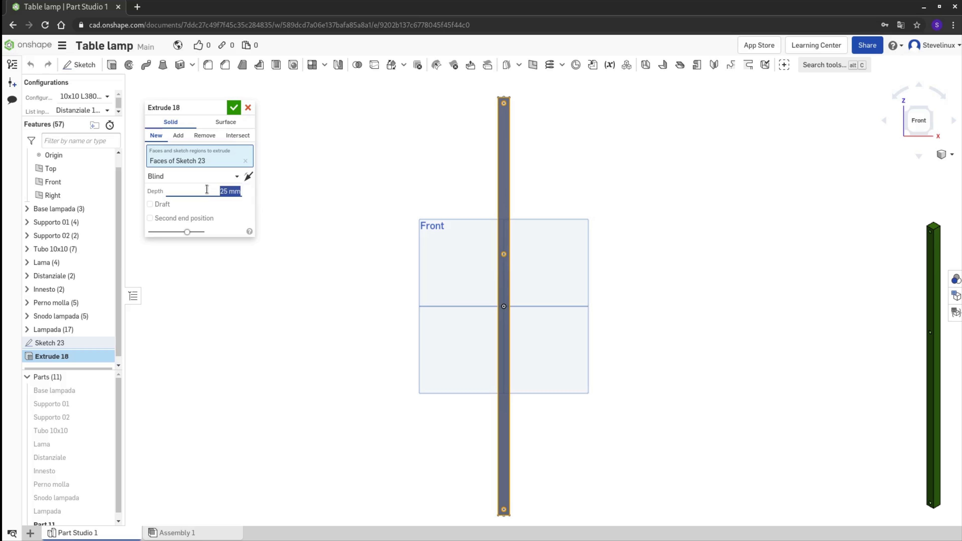
{"action": "type", "text": "10"}
{"action": "key", "text": "Return"}
{"action": "left_click", "coordinate": [234, 107]}
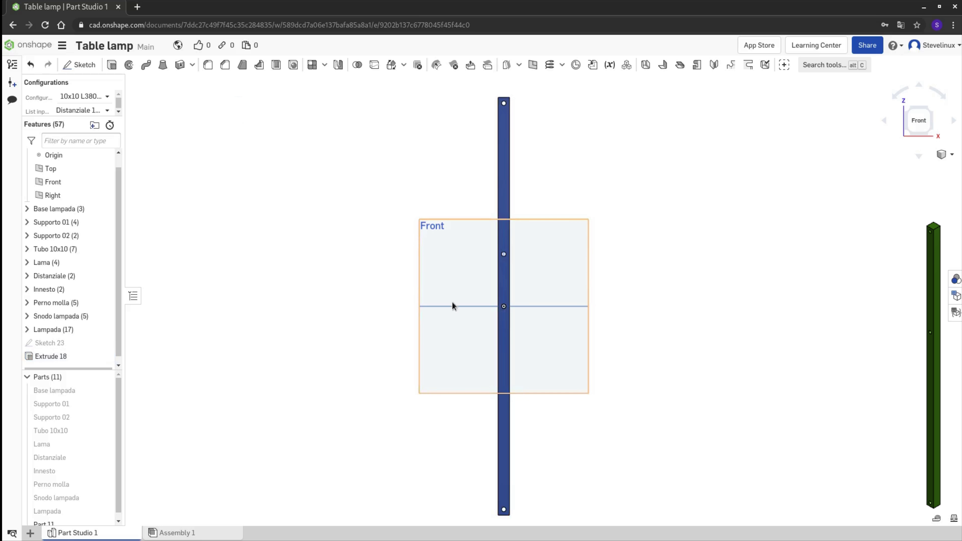
{"action": "mouse_move", "coordinate": [452, 302]}
{"action": "right_mouse_down"}
{"action": "mouse_move", "coordinate": [477, 324]}
{"action": "mouse_move", "coordinate": [496, 321]}
{"action": "right_mouse_up"}
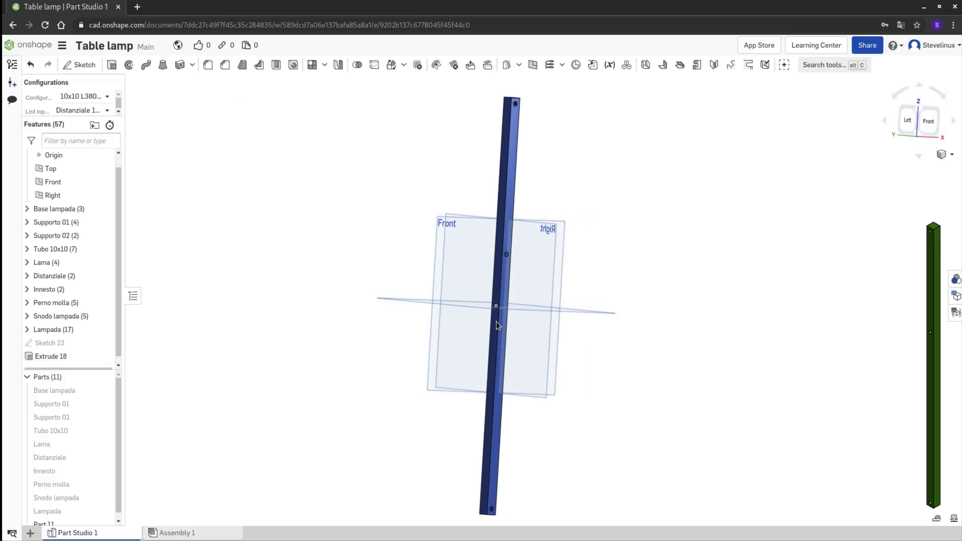
{"action": "key", "text": "shift+3"}
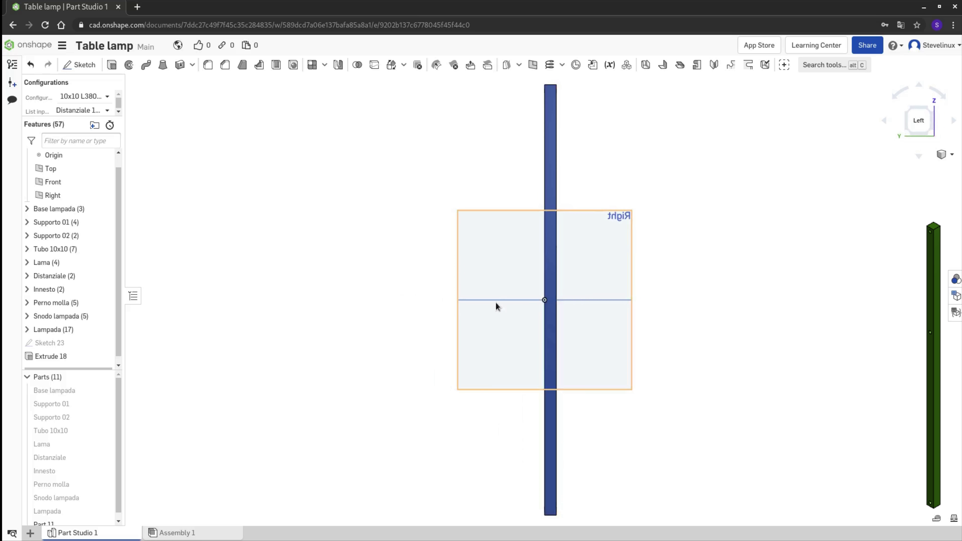
Step: Start a Right-plane sketch with a three-segment bent line along the bar
{"action": "right_click", "coordinate": [490, 224]}
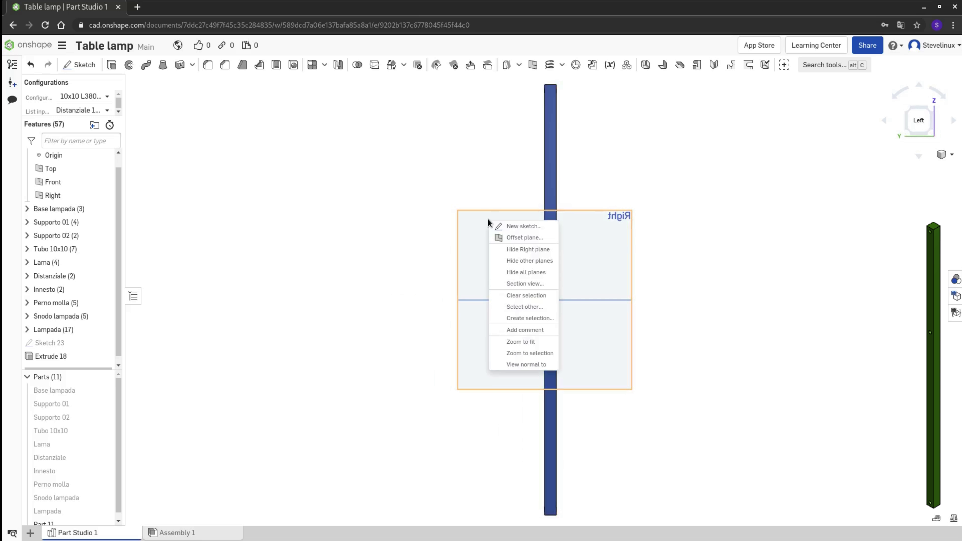
{"action": "left_click", "coordinate": [507, 230]}
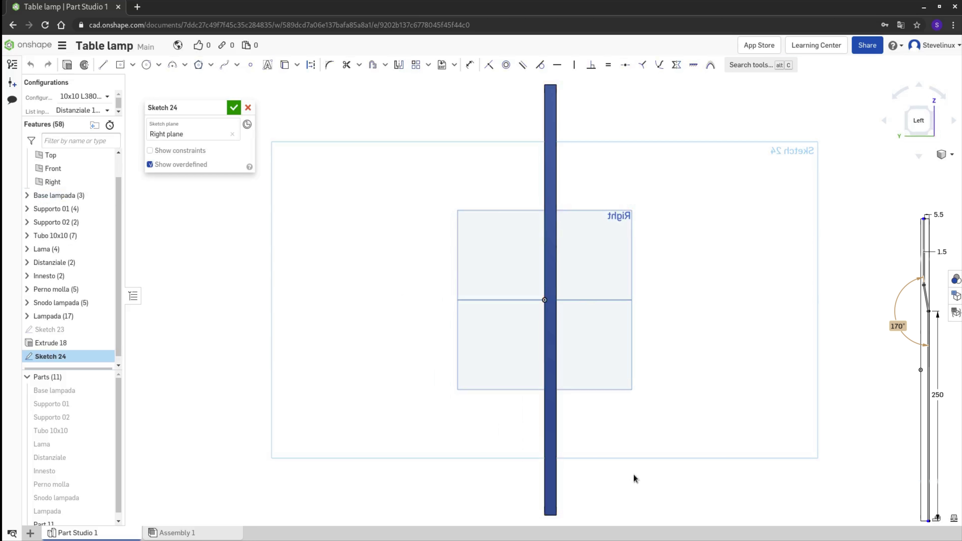
{"action": "key", "text": "l"}
{"action": "left_click", "coordinate": [563, 522]}
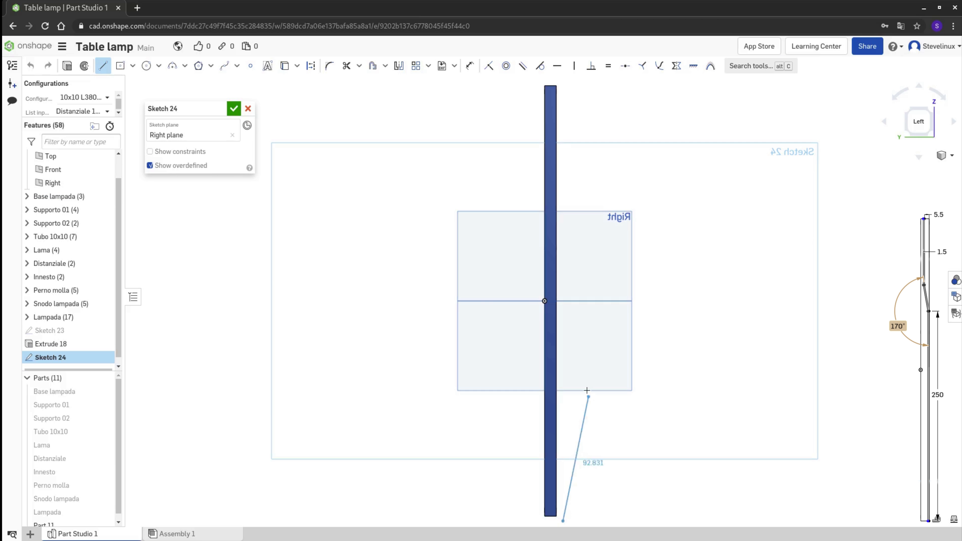
{"action": "left_click", "coordinate": [564, 285]}
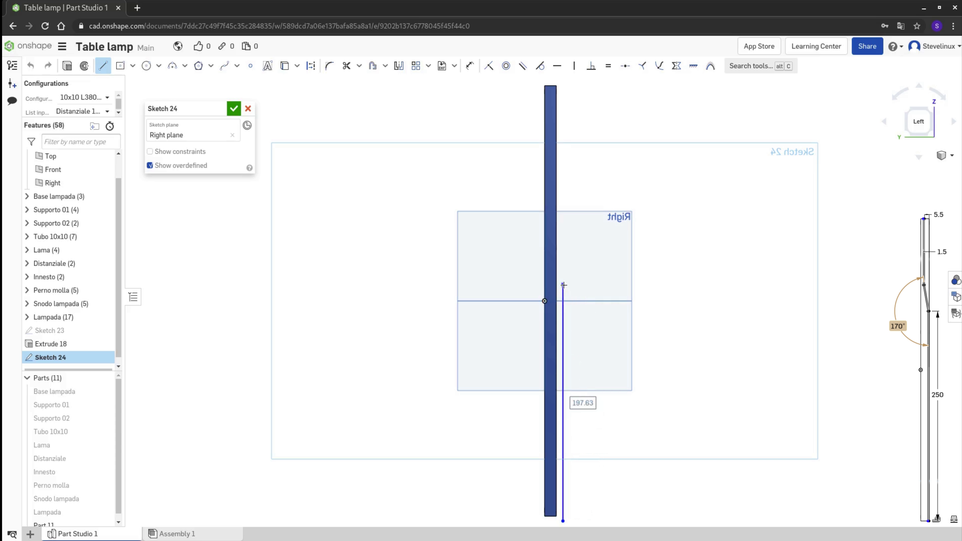
{"action": "left_click", "coordinate": [552, 269]}
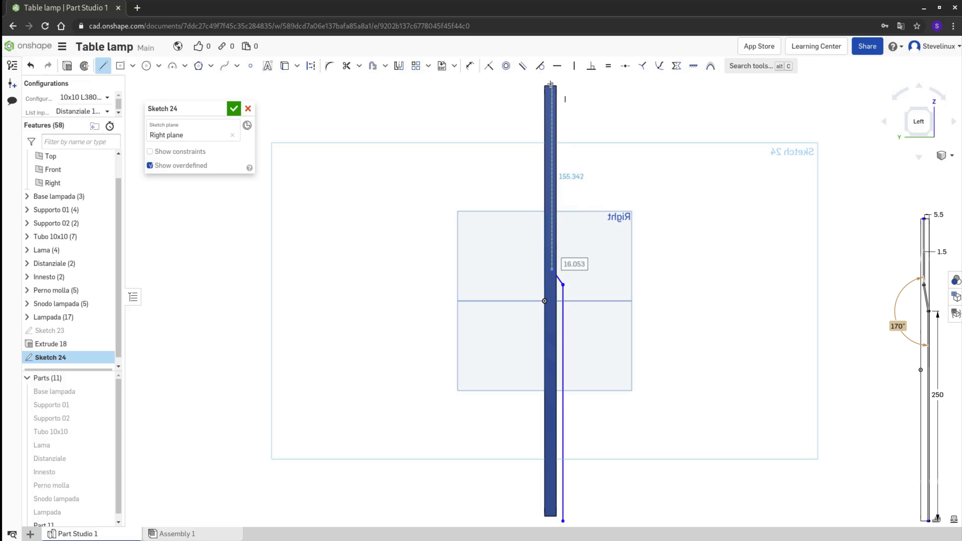
{"action": "left_click", "coordinate": [551, 83]}
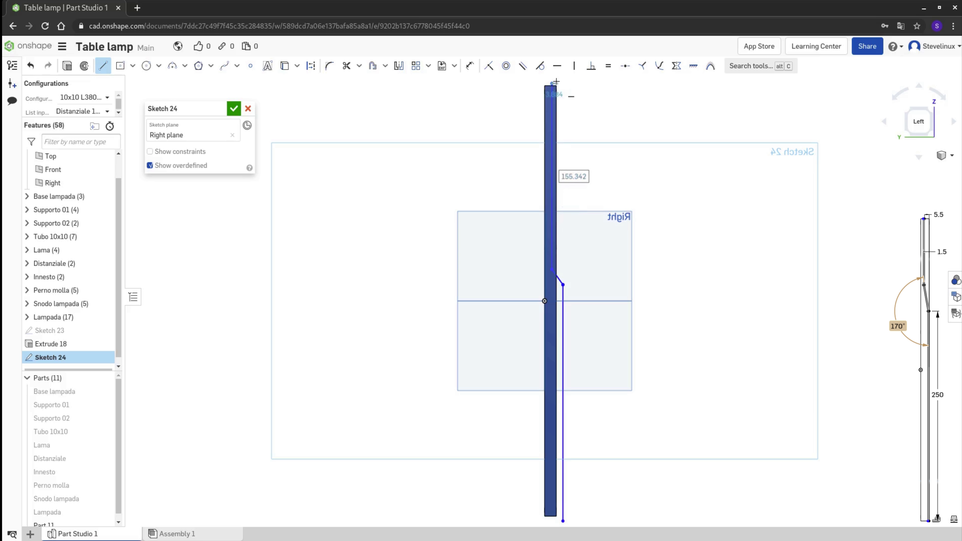
{"action": "key", "text": "Escape"}
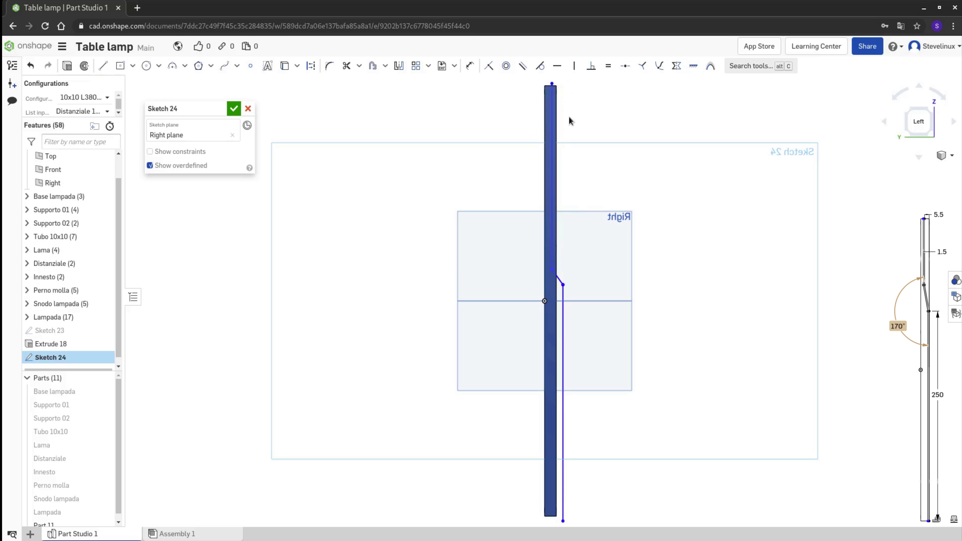
Step: Snap the line's top end to the bar's top edge and hold it 5.5 from the bar edge
{"action": "scroll", "coordinate": [557, 88], "scroll_direction": "up", "scroll_amount": 4}
{"action": "scroll", "coordinate": [557, 87], "scroll_direction": "up", "scroll_amount": 4}
{"action": "scroll", "coordinate": [557, 87], "scroll_direction": "up", "scroll_amount": 3}
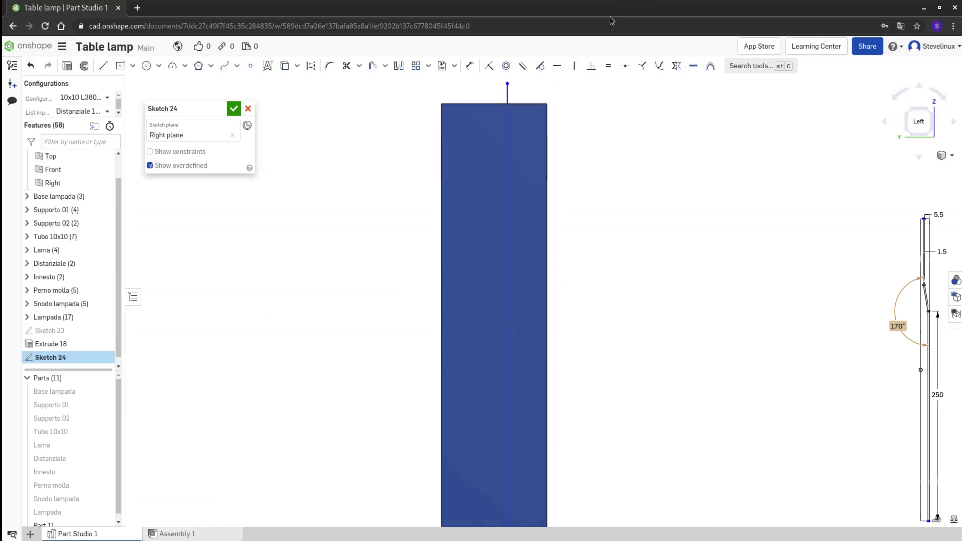
{"action": "left_click", "coordinate": [489, 66]}
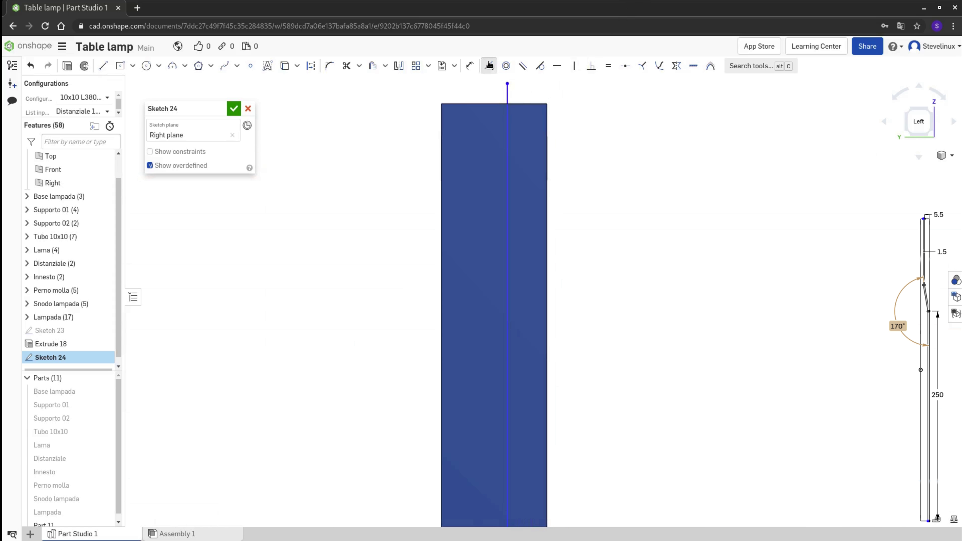
{"action": "left_click", "coordinate": [507, 82]}
{"action": "left_click", "coordinate": [520, 104]}
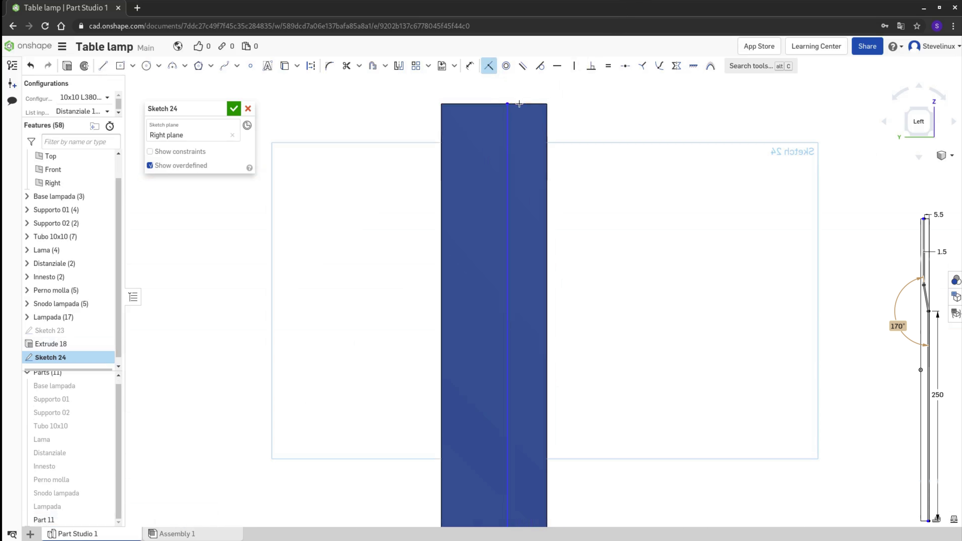
{"action": "key", "text": "d"}
{"action": "left_click", "coordinate": [508, 132]}
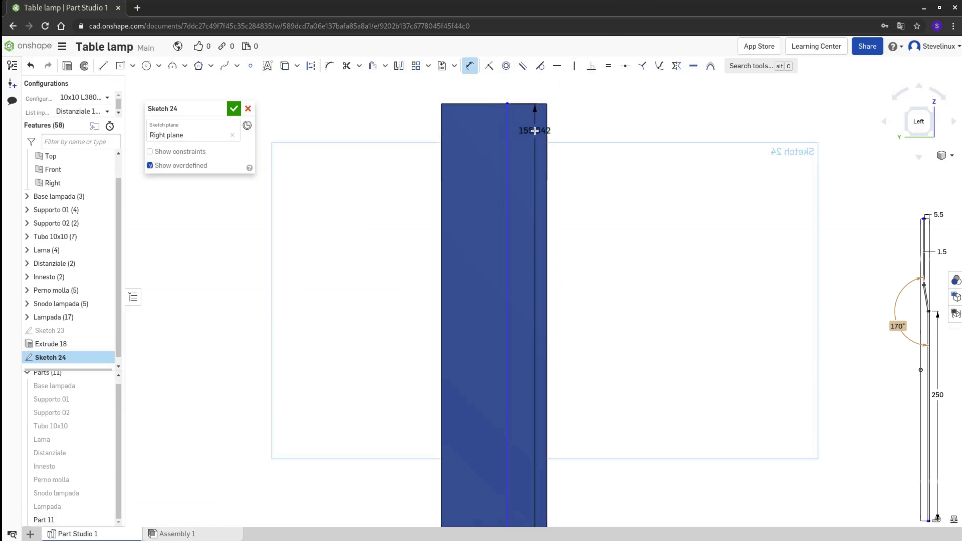
{"action": "left_click", "coordinate": [546, 136]}
{"action": "left_click", "coordinate": [528, 93]}
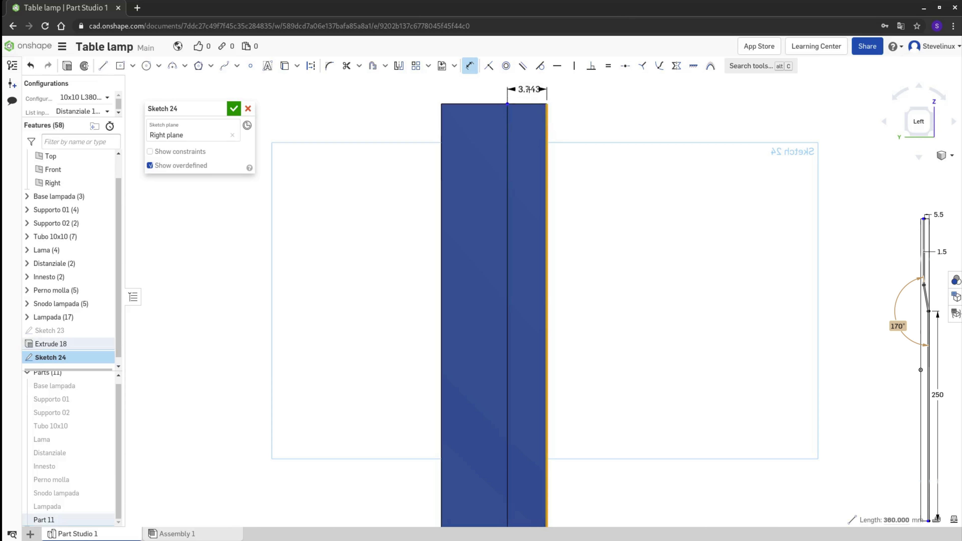
{"action": "type", "text": "5.5"}
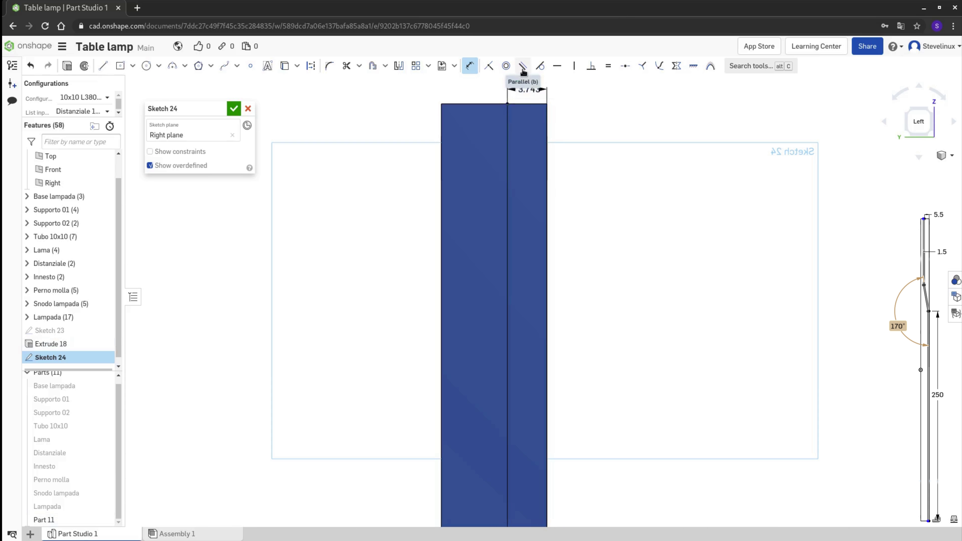
{"action": "key", "text": "Return"}
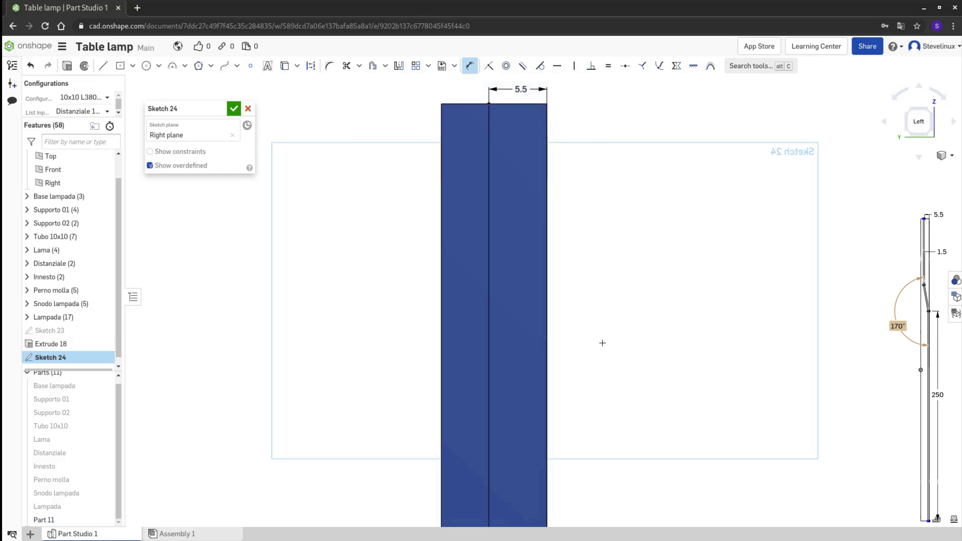
Step: Make the line's bottom endpoint coincident with the bar's corner
{"action": "scroll", "coordinate": [597, 379], "scroll_direction": "down", "scroll_amount": 5}
{"action": "scroll", "coordinate": [599, 432], "scroll_direction": "down", "scroll_amount": 3}
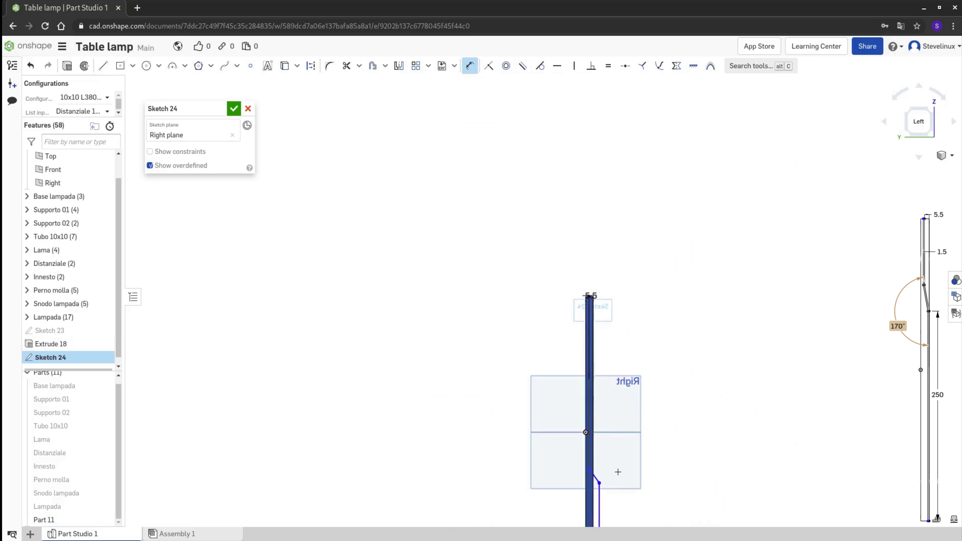
{"action": "middle_click_drag", "start_coordinate": [622, 472], "coordinate": [600, 156]}
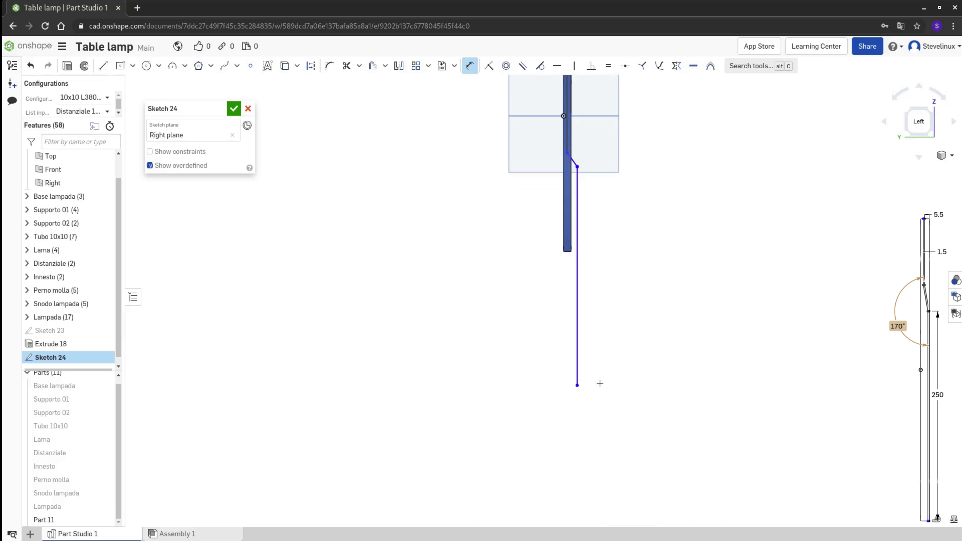
{"action": "left_click", "coordinate": [489, 66]}
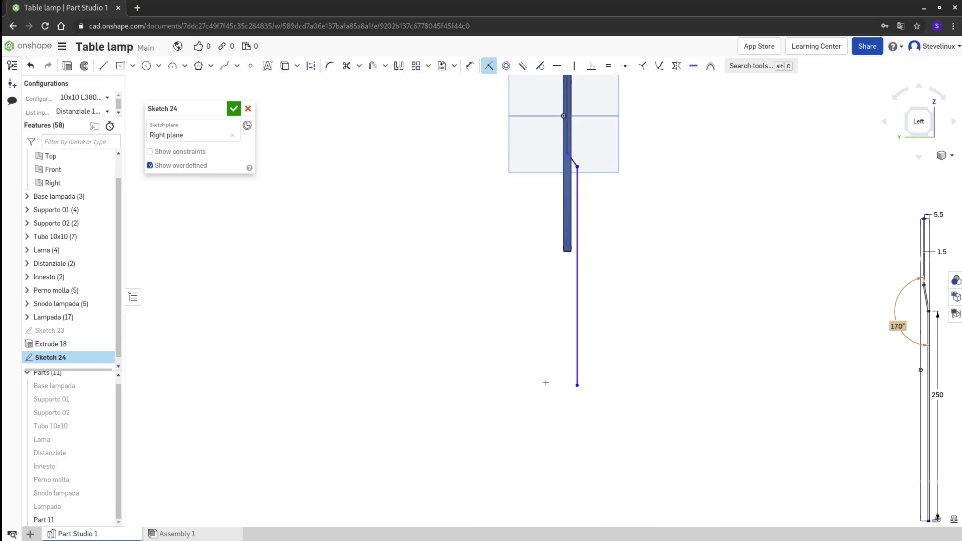
{"action": "left_click", "coordinate": [577, 385]}
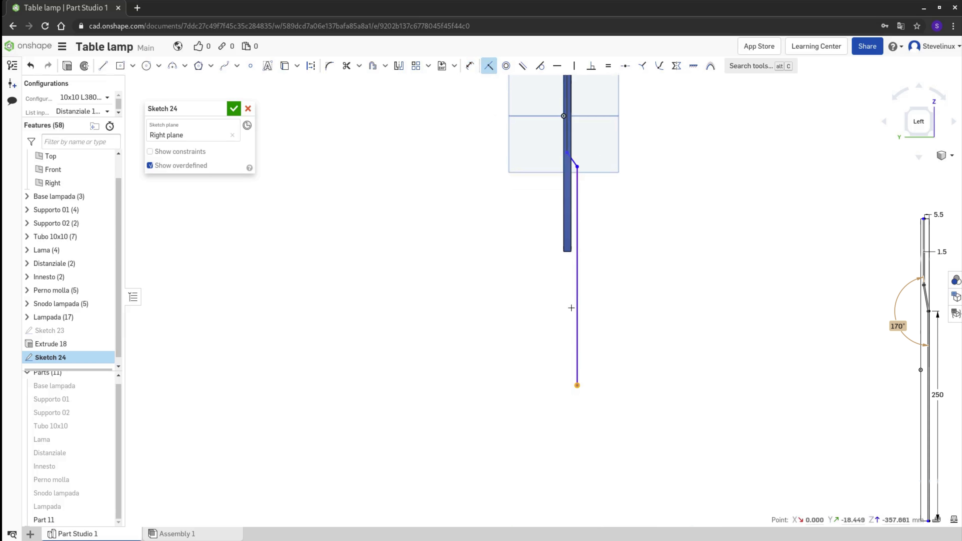
{"action": "left_click", "coordinate": [569, 253]}
{"action": "mouse_move", "coordinate": [569, 253]}
{"action": "middle_mouse_down"}
{"action": "mouse_move", "coordinate": [542, 167]}
{"action": "mouse_move", "coordinate": [584, 238]}
{"action": "middle_mouse_up"}
{"action": "scroll", "coordinate": [580, 286], "scroll_direction": "up", "scroll_amount": 2}
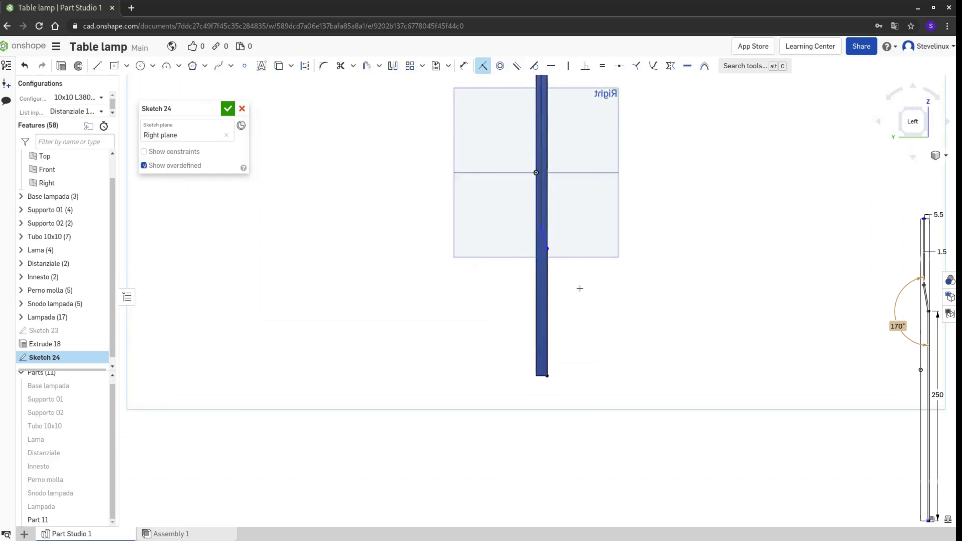
{"action": "scroll", "coordinate": [596, 254], "scroll_direction": "up", "scroll_amount": 3}
Step: Dimension the lower vertical segment to 250
{"action": "key", "text": "d"}
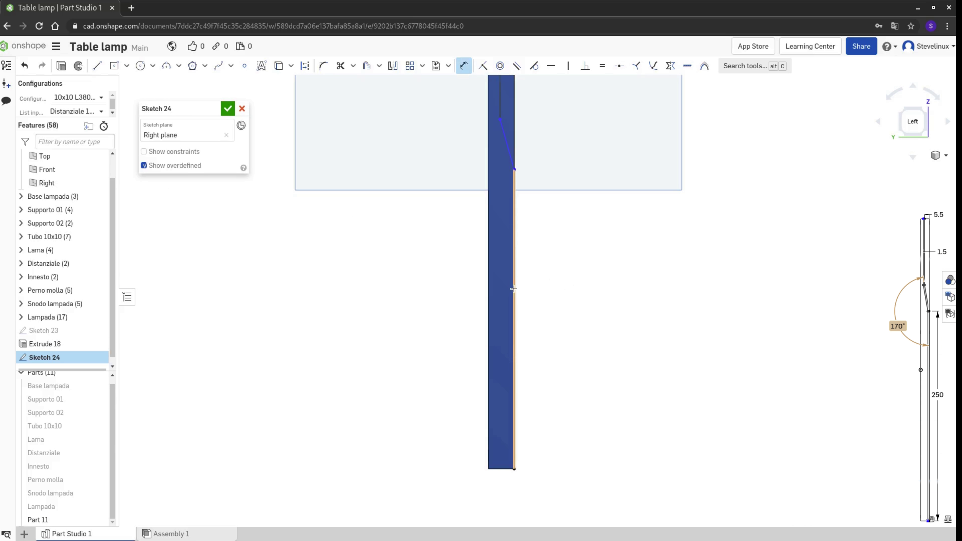
{"action": "left_click", "coordinate": [515, 289]}
{"action": "left_click", "coordinate": [541, 288]}
{"action": "type", "text": "250"}
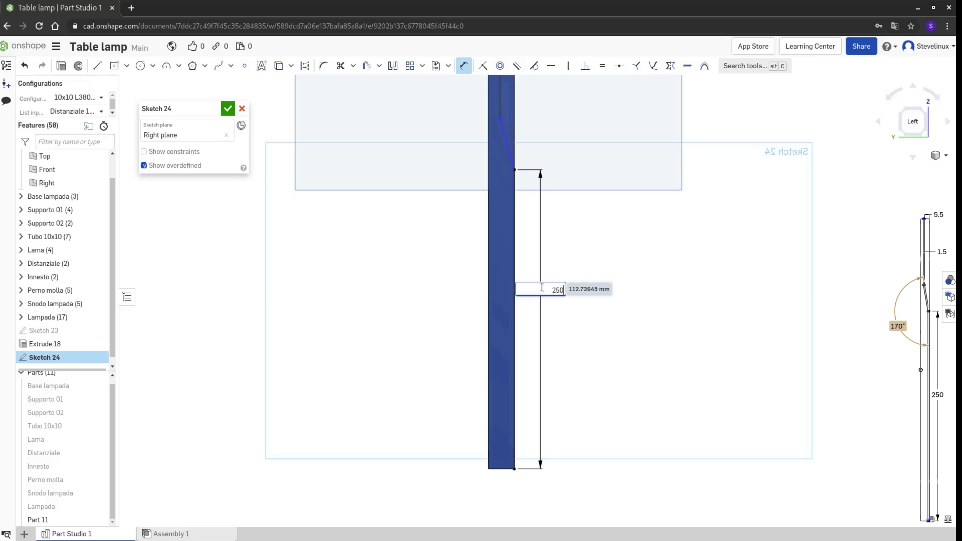
{"action": "key", "text": "Return"}
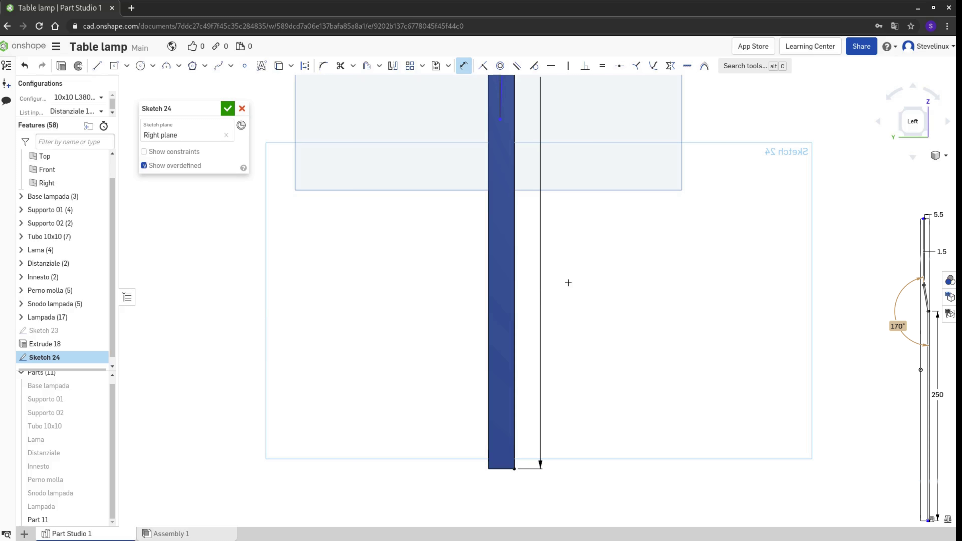
{"action": "scroll", "coordinate": [591, 295], "scroll_direction": "down", "scroll_amount": 3}
{"action": "scroll", "coordinate": [604, 258], "scroll_direction": "down", "scroll_amount": 2}
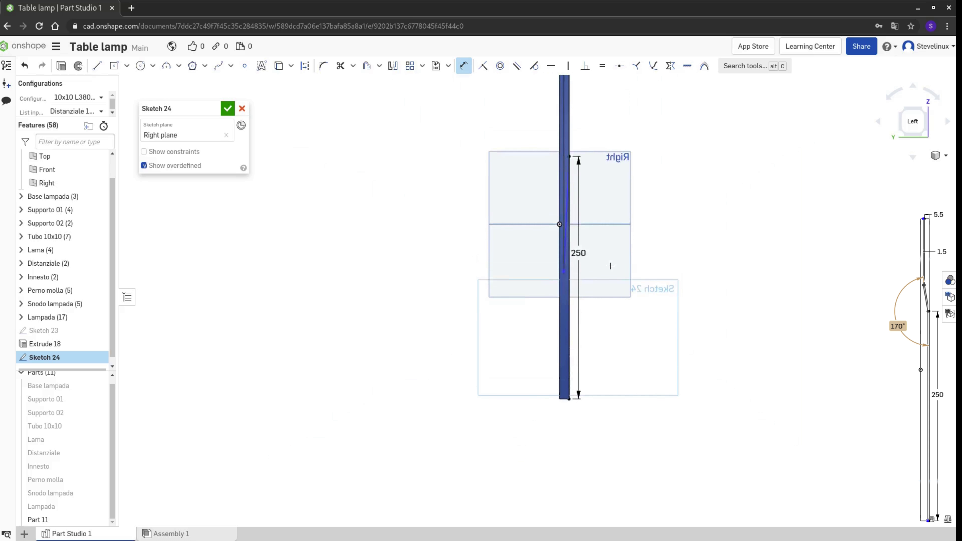
{"action": "middle_click_drag", "start_coordinate": [611, 267], "coordinate": [598, 335]}
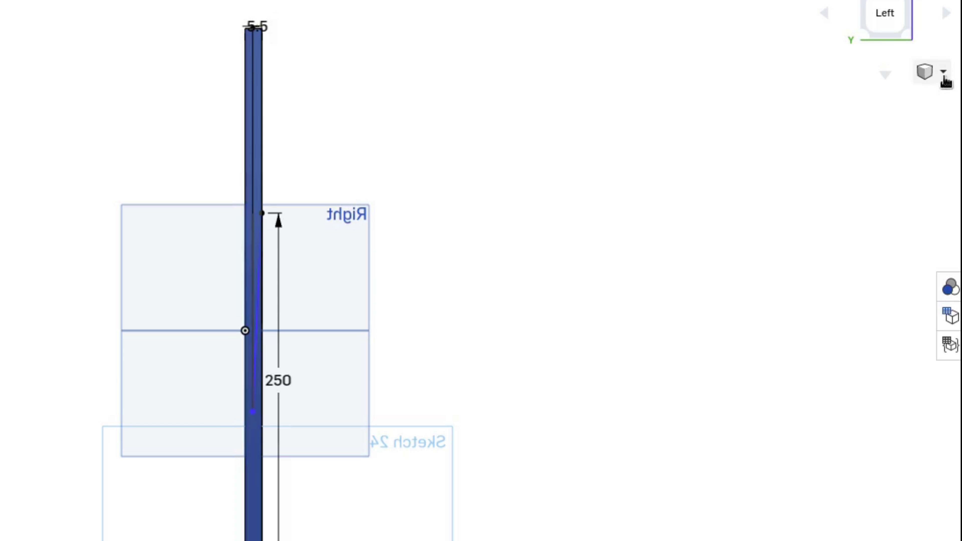
Step: Switch the bar to translucent display and drag the line's lower end upward
{"action": "left_click", "coordinate": [944, 72]}
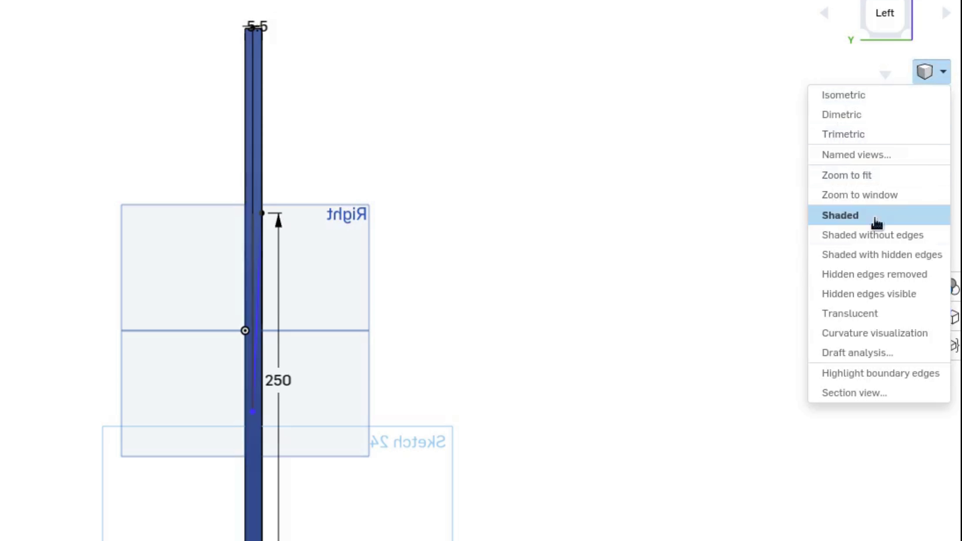
{"action": "left_click", "coordinate": [862, 314]}
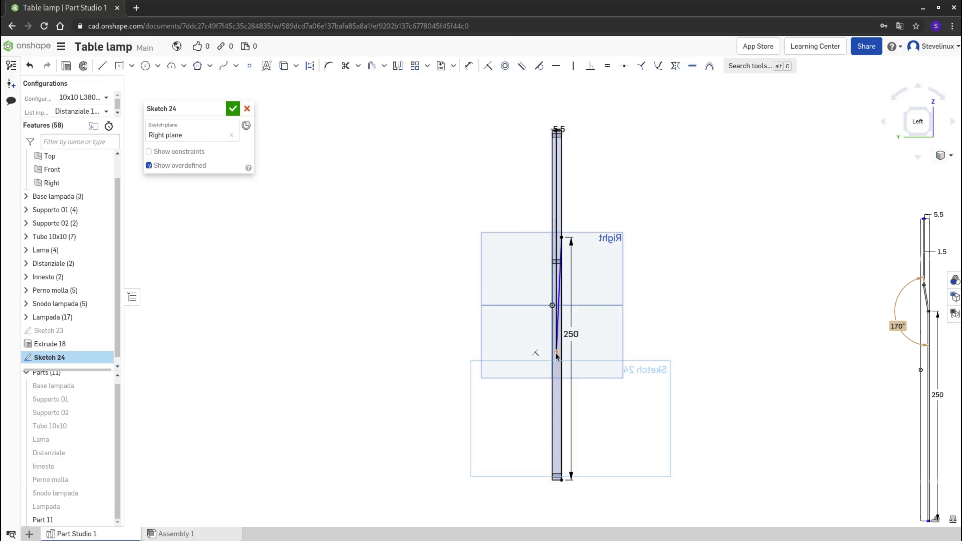
{"action": "left_click_drag", "start_coordinate": [555, 353], "coordinate": [556, 273]}
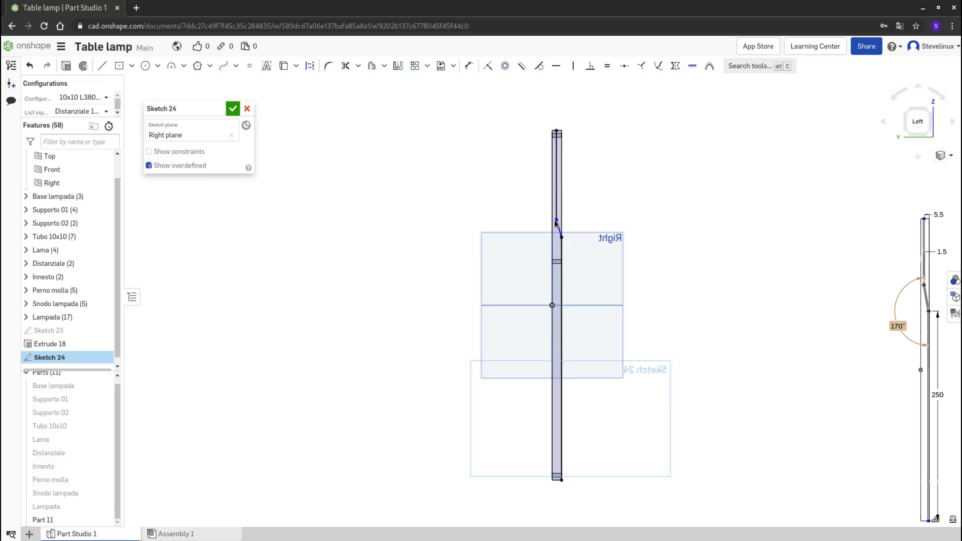
Step: Dimension the angle between the slanted and vertical lines at 170°
{"action": "key", "text": "d"}
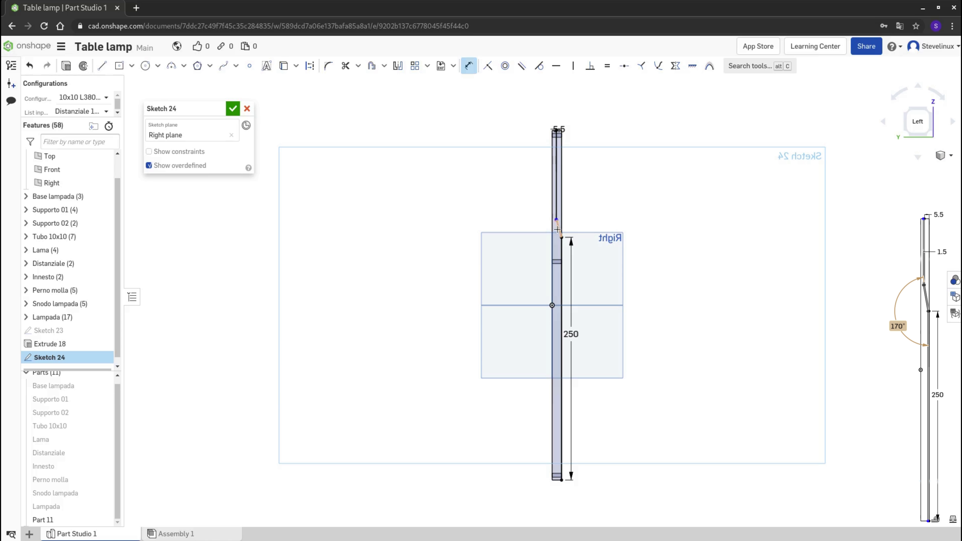
{"action": "left_click", "coordinate": [558, 230]}
{"action": "left_click", "coordinate": [557, 254]}
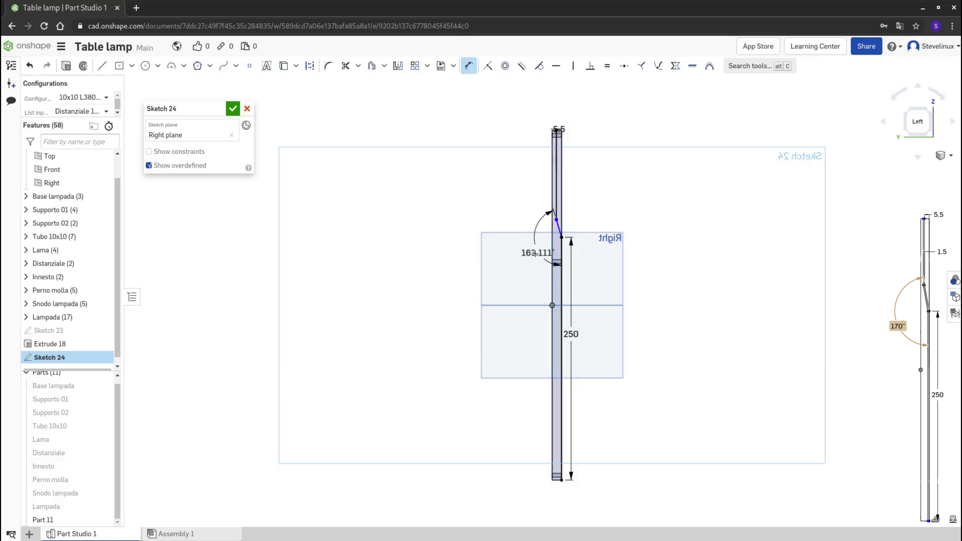
{"action": "left_click", "coordinate": [532, 258]}
{"action": "type", "text": "170"}
{"action": "key", "text": "Return"}
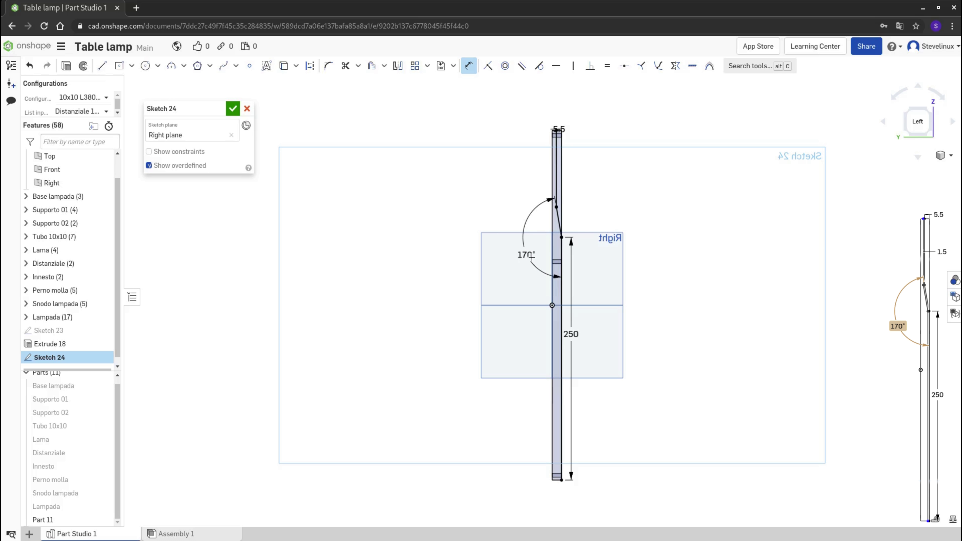
Step: Offset the upper vertical, slanted and lower vertical lines by 1.5 mm
{"action": "left_click", "coordinate": [372, 66]}
{"action": "scroll", "coordinate": [575, 201], "scroll_direction": "up", "scroll_amount": 2}
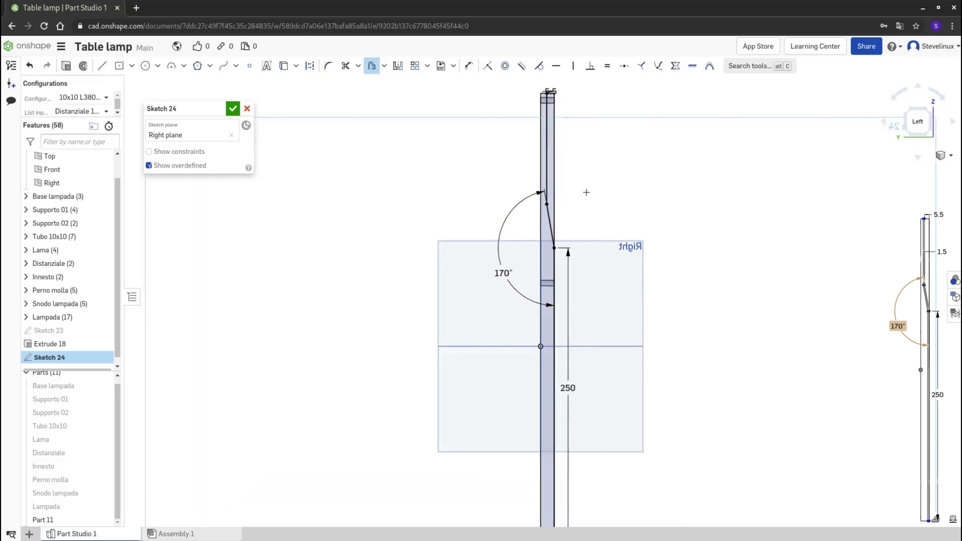
{"action": "scroll", "coordinate": [599, 170], "scroll_direction": "up", "scroll_amount": 4}
{"action": "scroll", "coordinate": [606, 145], "scroll_direction": "up", "scroll_amount": 3}
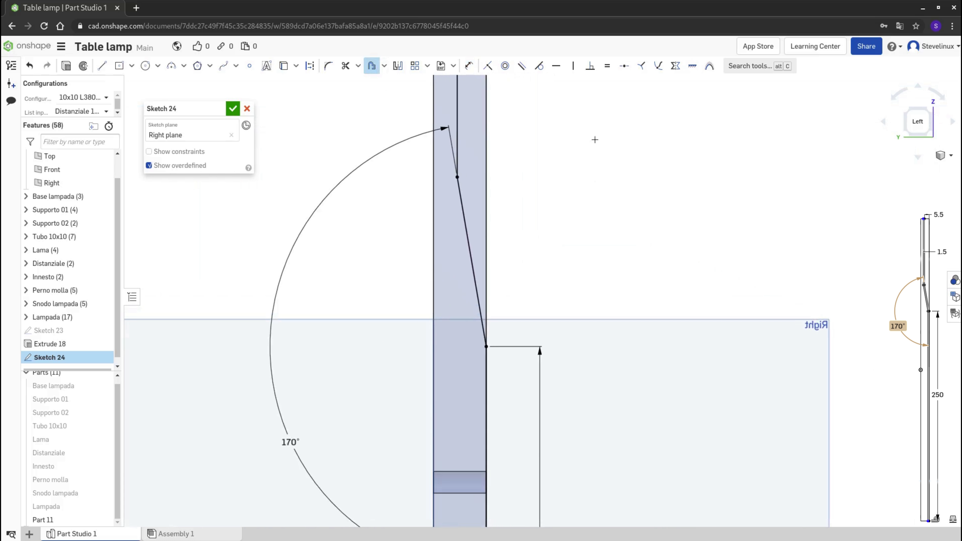
{"action": "left_click", "coordinate": [458, 116]}
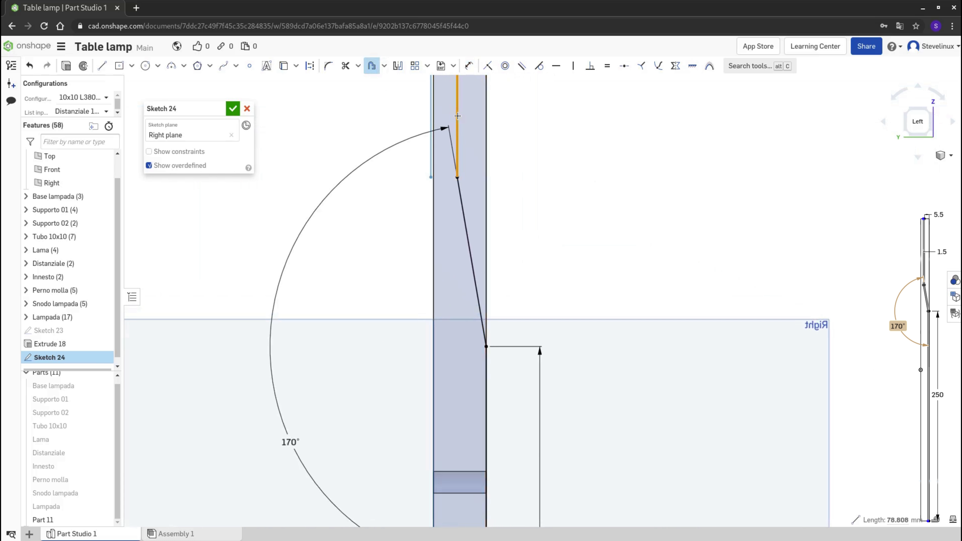
{"action": "left_click", "coordinate": [466, 227]}
{"action": "left_click", "coordinate": [485, 385]}
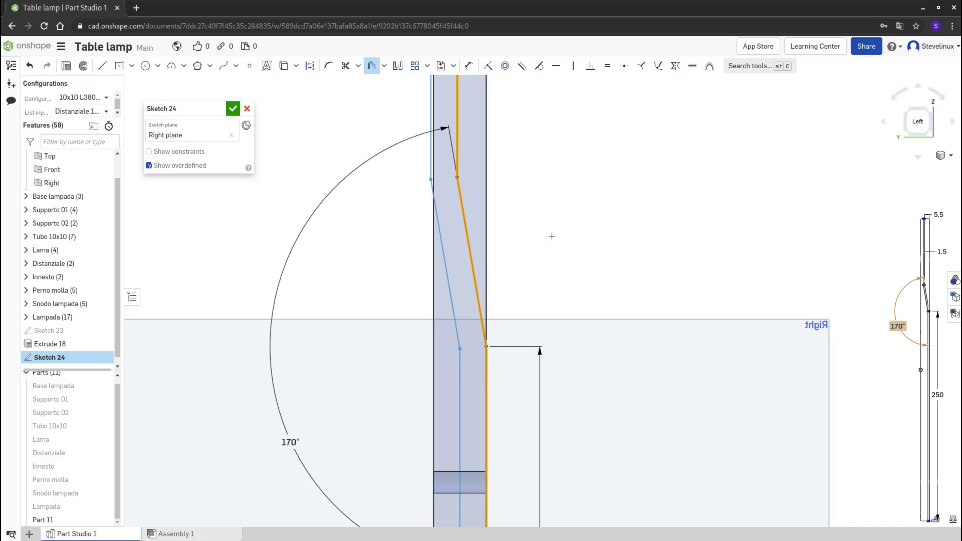
{"action": "scroll", "coordinate": [550, 231], "scroll_direction": "down", "scroll_amount": 5}
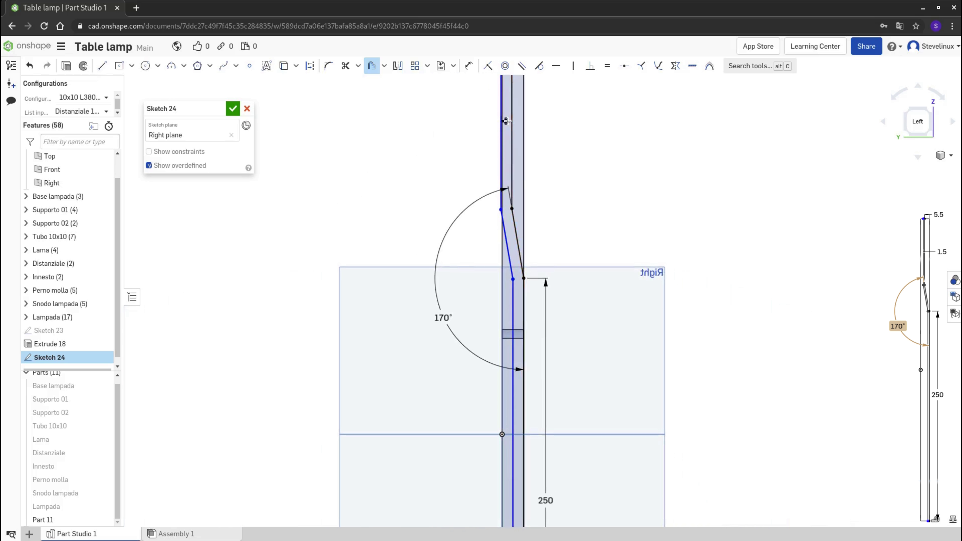
{"action": "left_click", "coordinate": [507, 121]}
{"action": "type", "text": "1.5"}
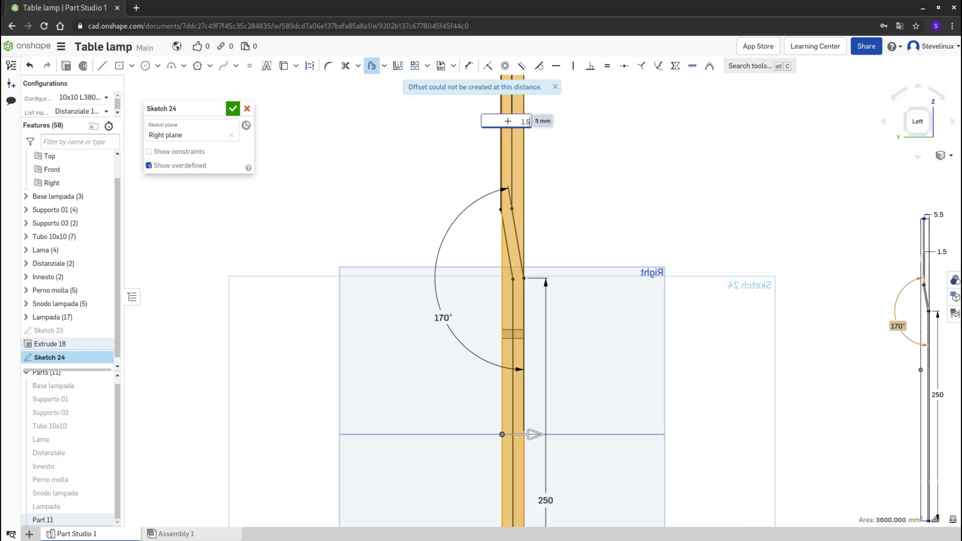
{"action": "key", "text": "Return"}
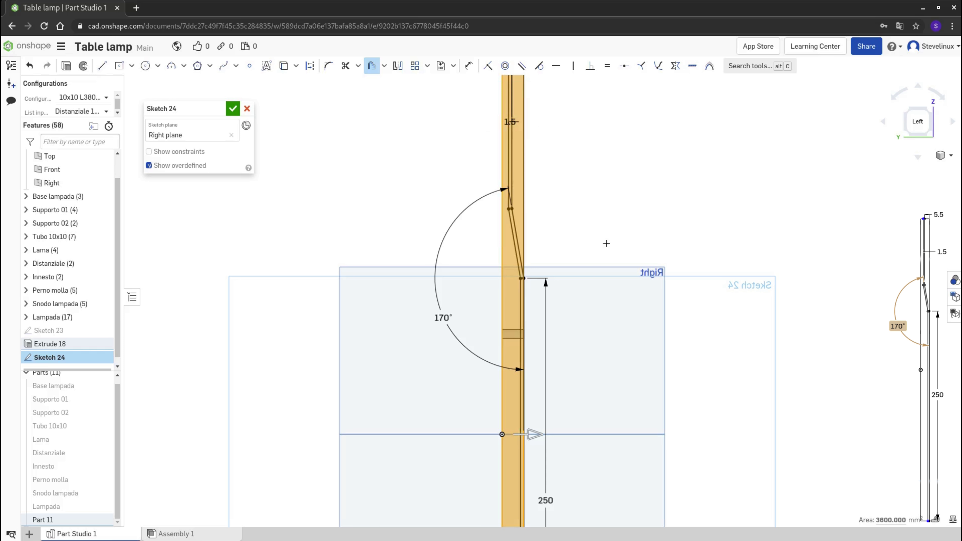
Step: Check the sketch from the Front and Left views and zoom in
{"action": "key", "text": "shift+1"}
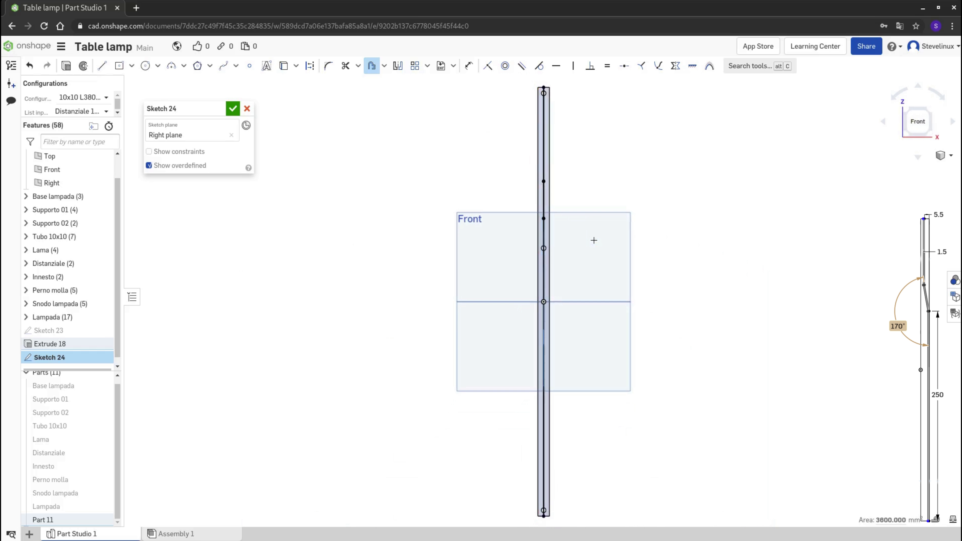
{"action": "key", "text": "shift+3"}
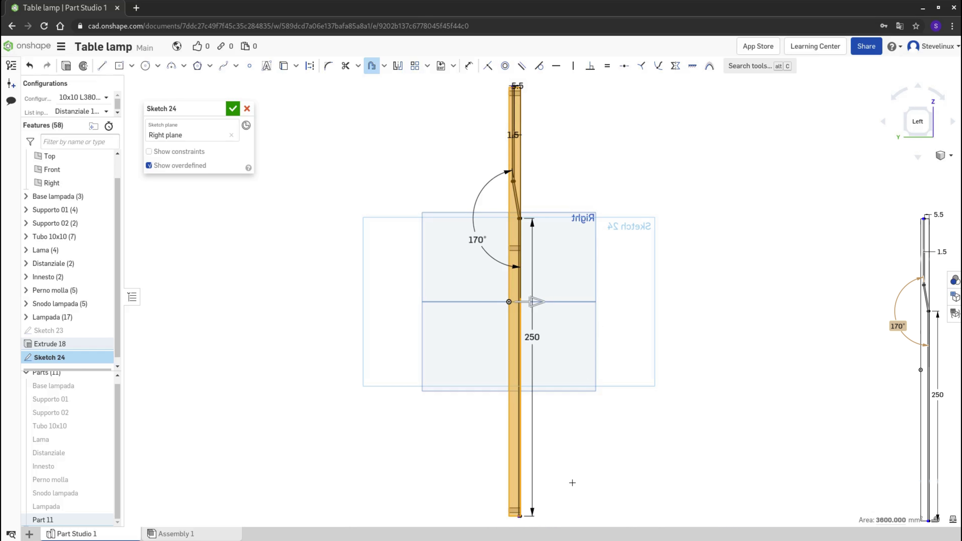
{"action": "scroll", "coordinate": [580, 412], "scroll_direction": "up", "scroll_amount": 1}
{"action": "scroll", "coordinate": [586, 391], "scroll_direction": "up", "scroll_amount": 2}
{"action": "scroll", "coordinate": [565, 382], "scroll_direction": "up", "scroll_amount": 2}
{"action": "scroll", "coordinate": [574, 315], "scroll_direction": "up", "scroll_amount": 3}
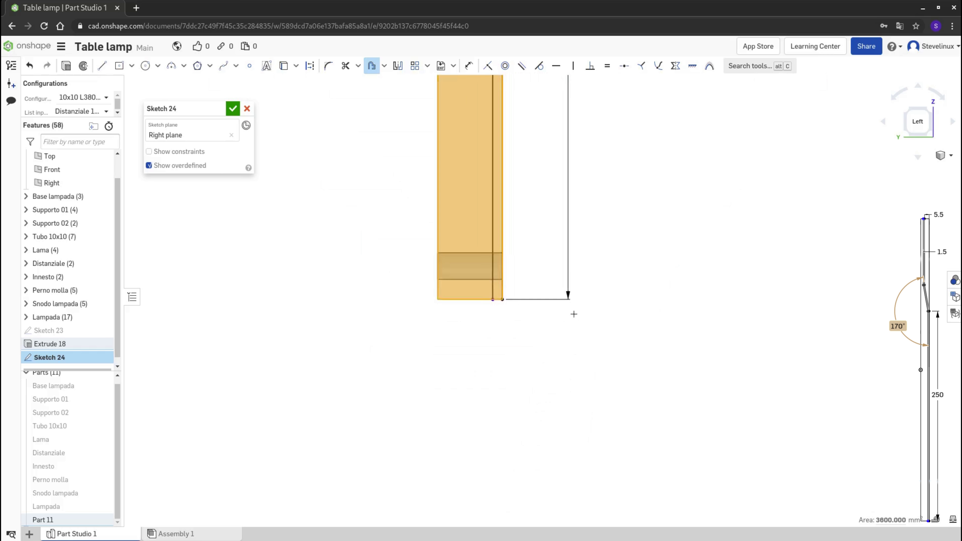
{"action": "scroll", "coordinate": [574, 314], "scroll_direction": "up", "scroll_amount": 2}
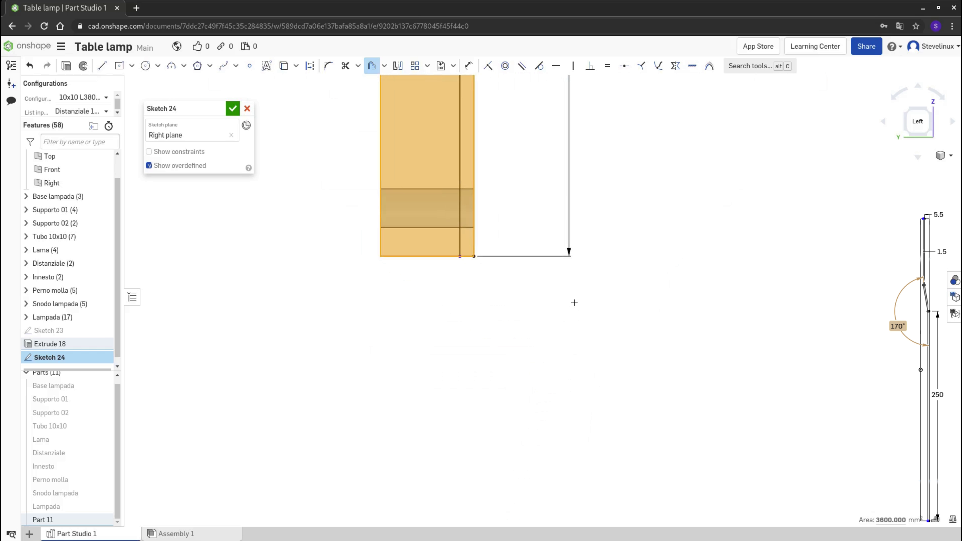
Step: Draw 1.5 mm lines closing the bottom and top ends of Sketch 24's offset strip
{"action": "key", "text": "l"}
{"action": "left_click", "coordinate": [474, 257]}
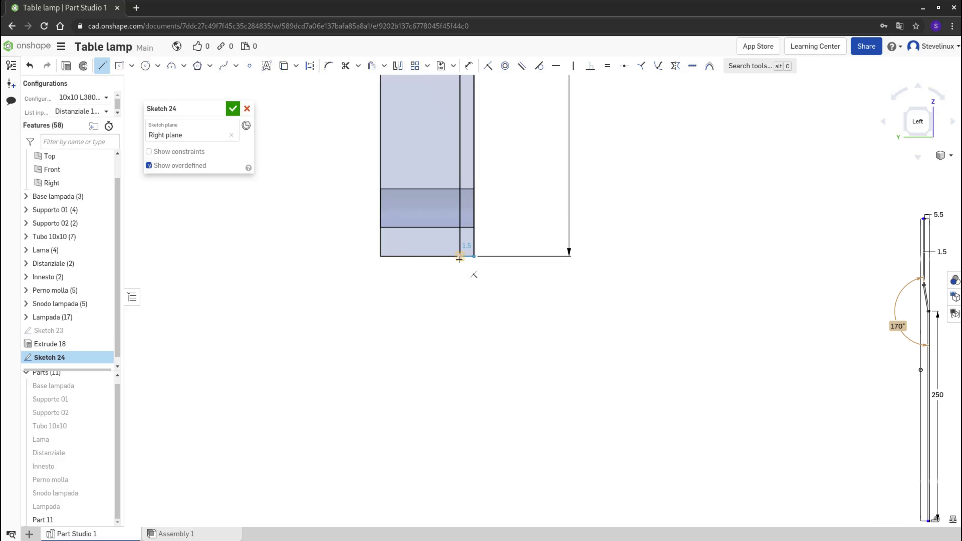
{"action": "left_click", "coordinate": [460, 257]}
{"action": "scroll", "coordinate": [496, 299], "scroll_direction": "down", "scroll_amount": 3}
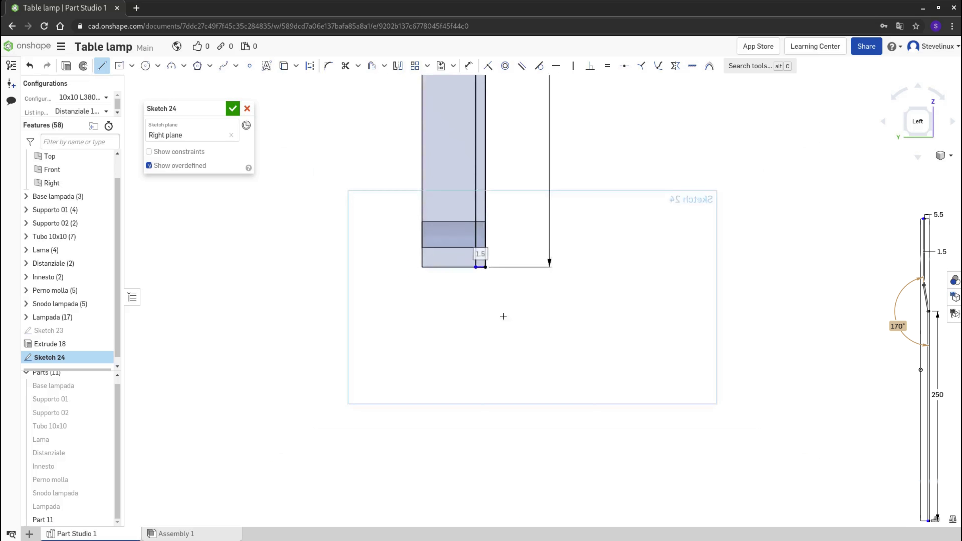
{"action": "scroll", "coordinate": [503, 316], "scroll_direction": "down", "scroll_amount": 3}
{"action": "middle_click_drag", "start_coordinate": [562, 140], "coordinate": [576, 317]}
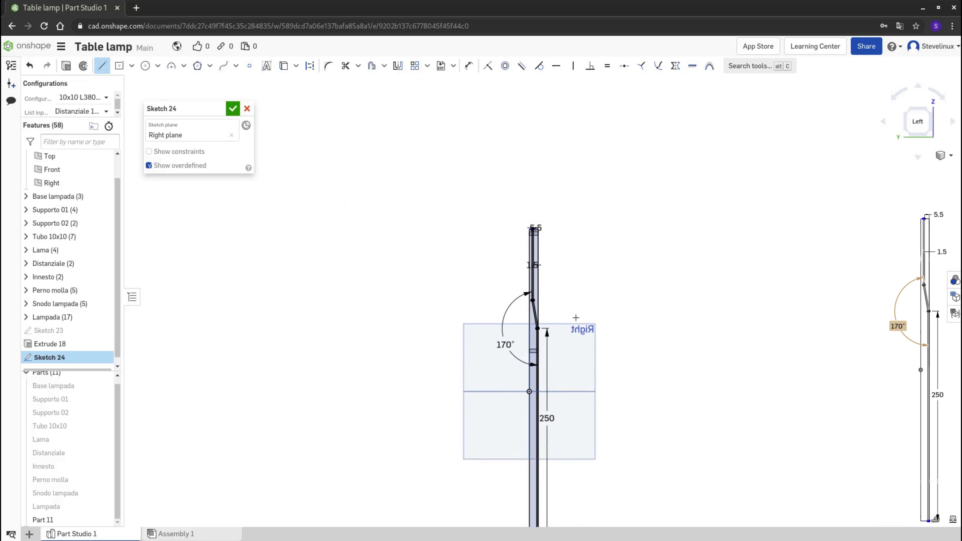
{"action": "scroll", "coordinate": [532, 228], "scroll_direction": "up", "scroll_amount": 5}
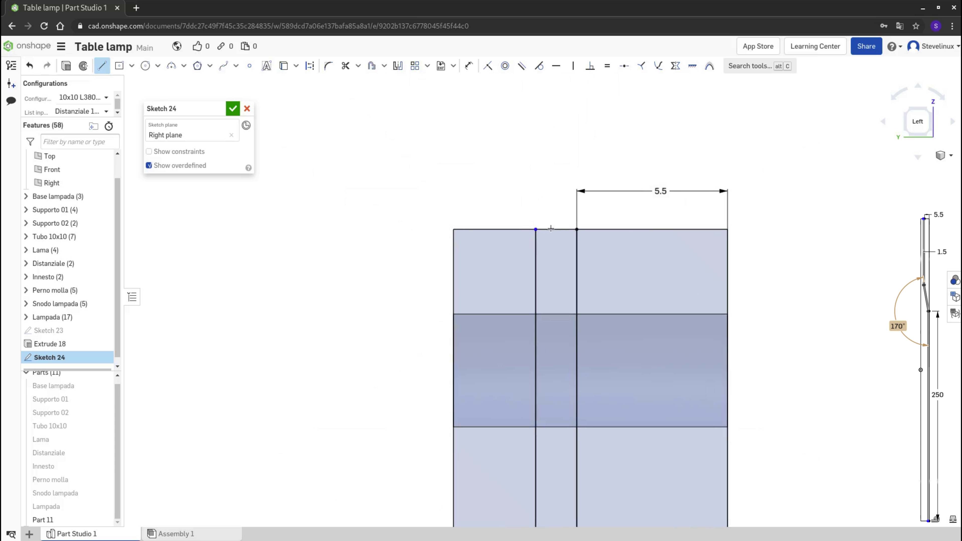
{"action": "left_click", "coordinate": [577, 229]}
{"action": "left_click", "coordinate": [535, 229]}
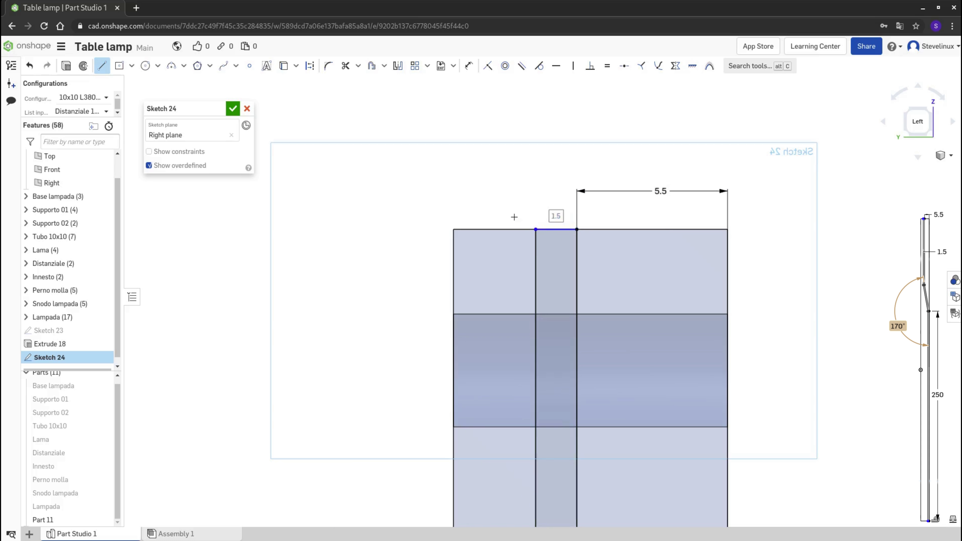
{"action": "scroll", "coordinate": [513, 216], "scroll_direction": "down", "scroll_amount": 5}
{"action": "scroll", "coordinate": [513, 217], "scroll_direction": "down", "scroll_amount": 3}
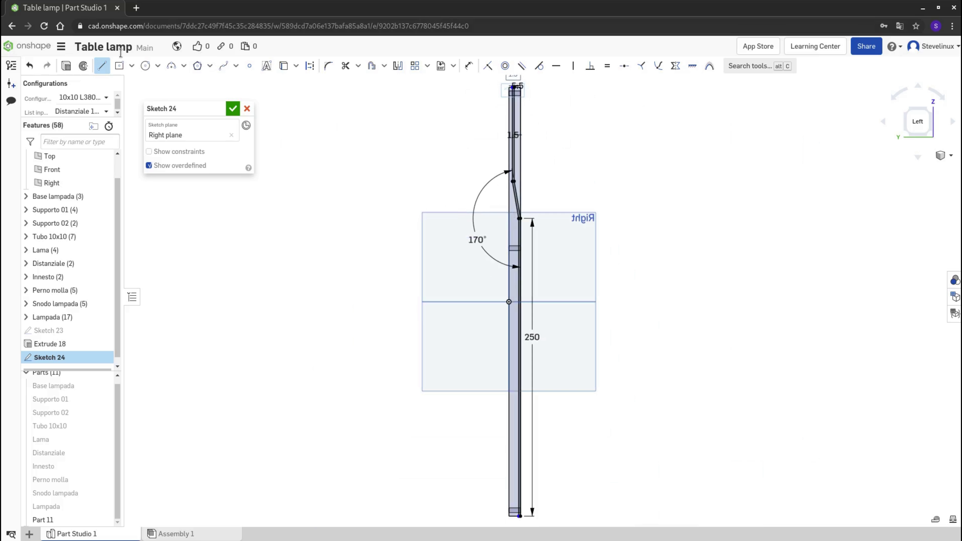
Step: Extrude Sketch 24 symmetrically 25 mm as an Intersect with Part 11
{"action": "left_click", "coordinate": [67, 68]}
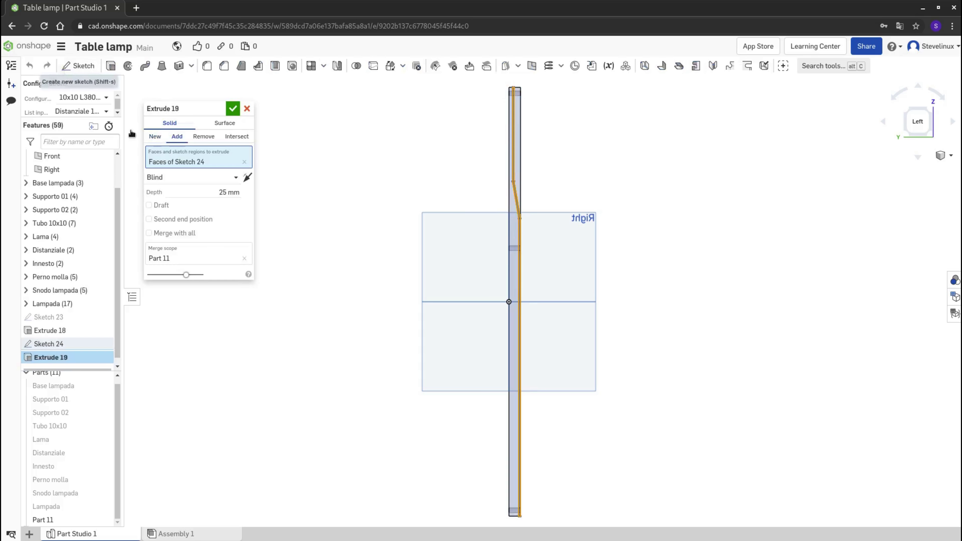
{"action": "left_click", "coordinate": [235, 139]}
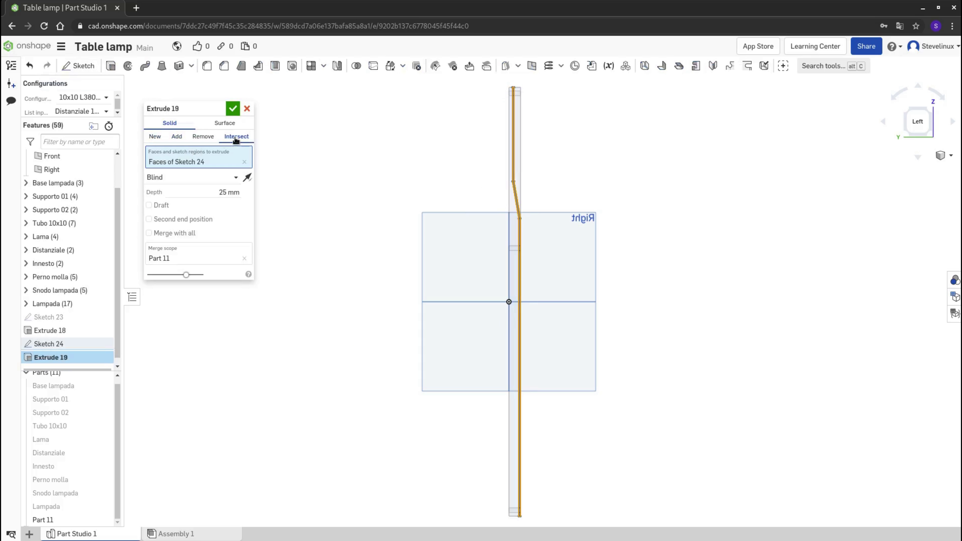
{"action": "left_click", "coordinate": [201, 179]}
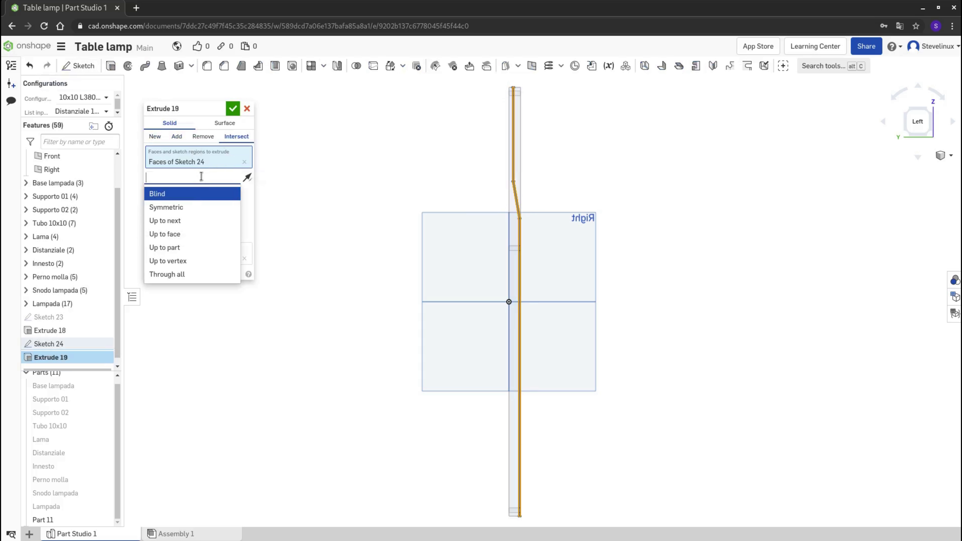
{"action": "left_click", "coordinate": [190, 208]}
{"action": "right_click_drag", "start_coordinate": [382, 288], "coordinate": [433, 289]}
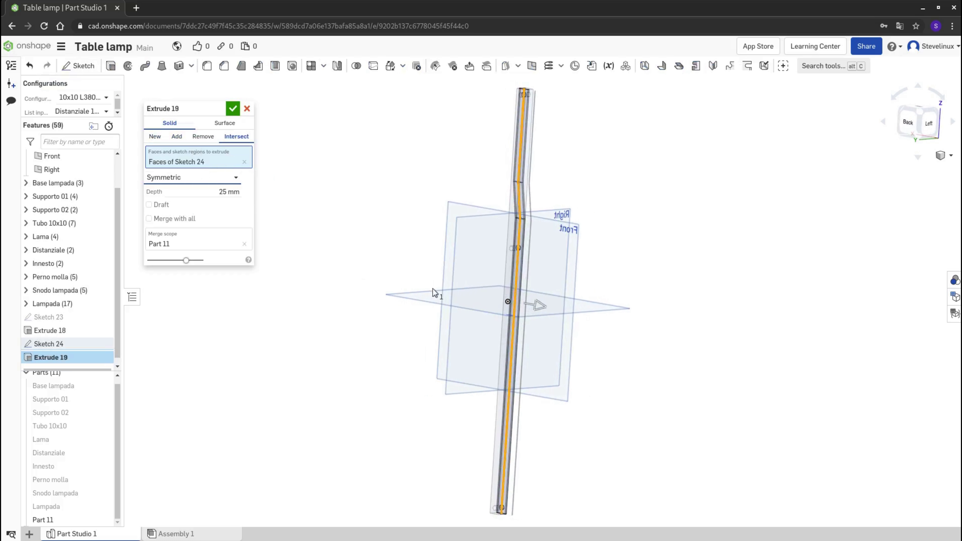
{"action": "left_click", "coordinate": [233, 109]}
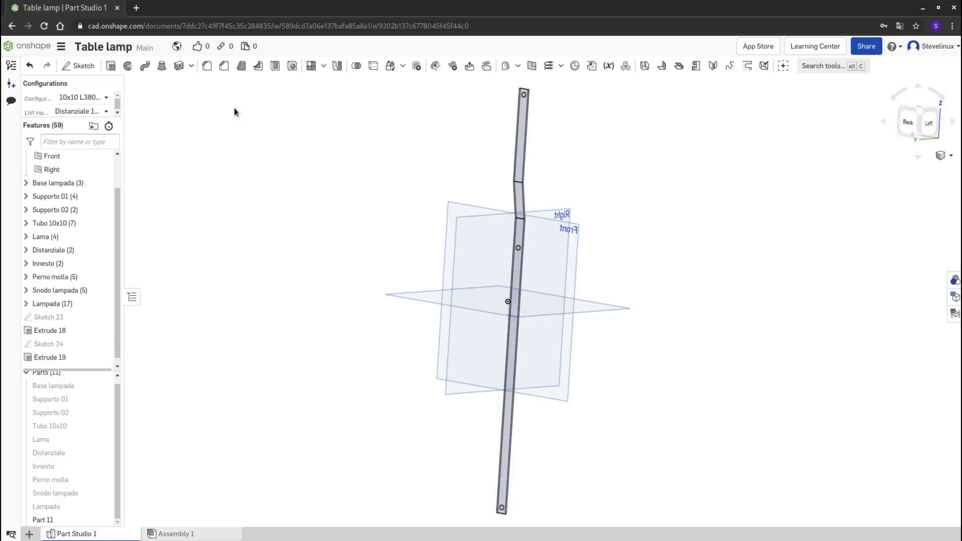
Step: Switch the display mode to Shaded to view the bent bar
{"action": "left_click", "coordinate": [943, 156]}
{"action": "left_click", "coordinate": [904, 250]}
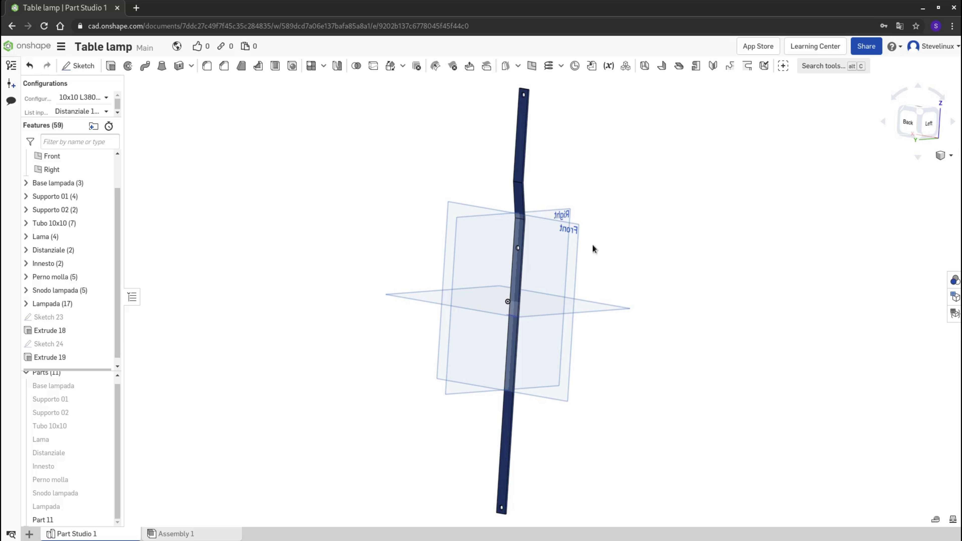
{"action": "scroll", "coordinate": [548, 162], "scroll_direction": "up", "scroll_amount": 2}
{"action": "scroll", "coordinate": [565, 113], "scroll_direction": "up", "scroll_amount": 5}
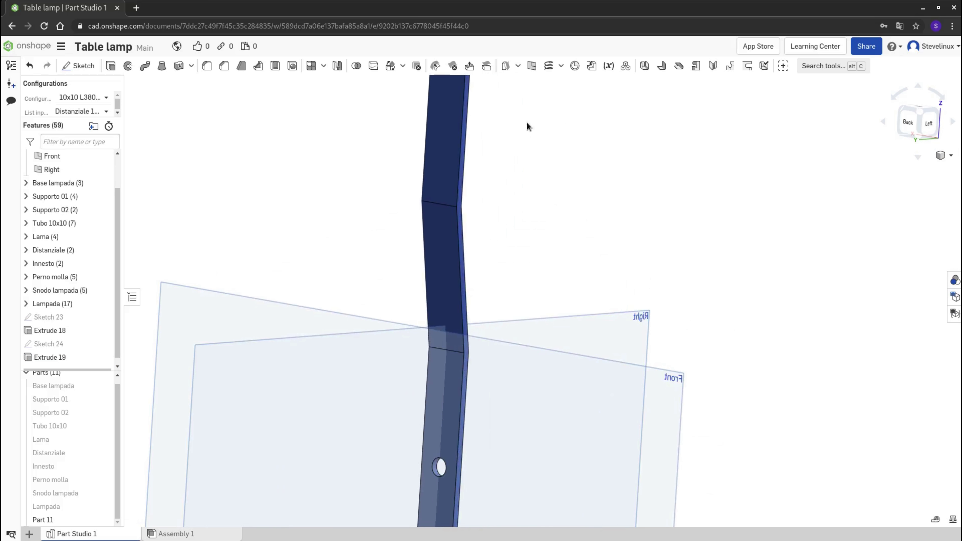
Step: Fillet the upper and lower bend edges of Extrude 19 with a 3 mm radius
{"action": "left_click", "coordinate": [207, 65]}
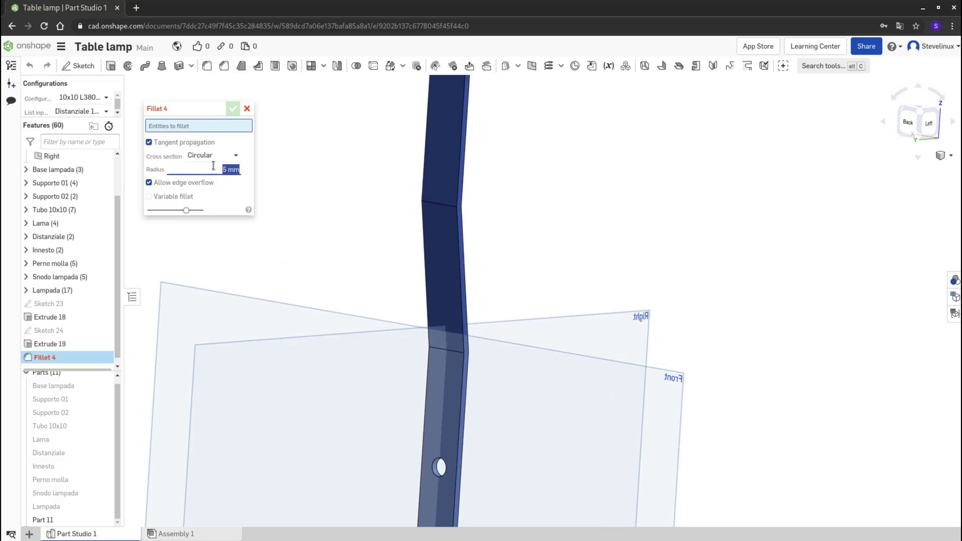
{"action": "type", "text": "3"}
{"action": "key", "text": "Return"}
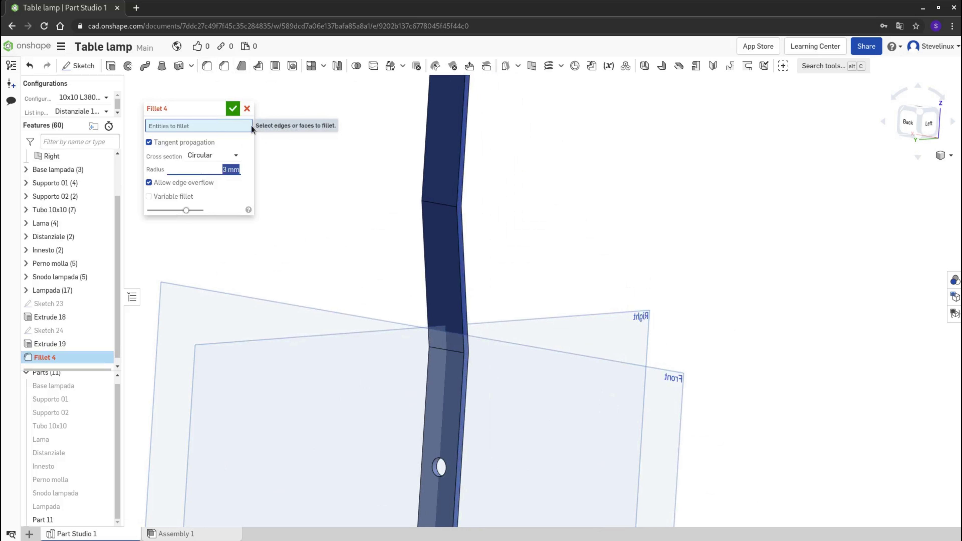
{"action": "left_click", "coordinate": [439, 204]}
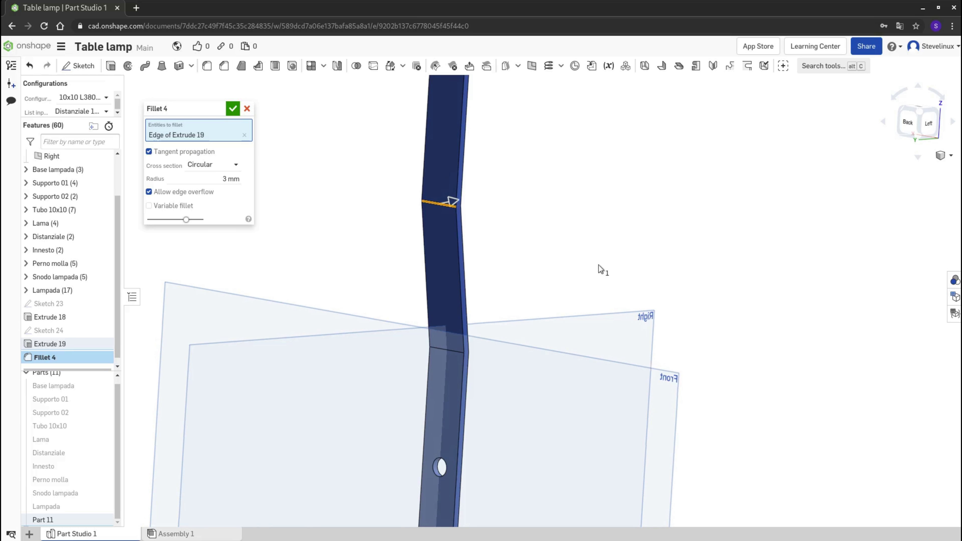
{"action": "mouse_move", "coordinate": [598, 264]}
{"action": "right_mouse_down"}
{"action": "mouse_move", "coordinate": [554, 263]}
{"action": "mouse_move", "coordinate": [499, 288]}
{"action": "right_mouse_up"}
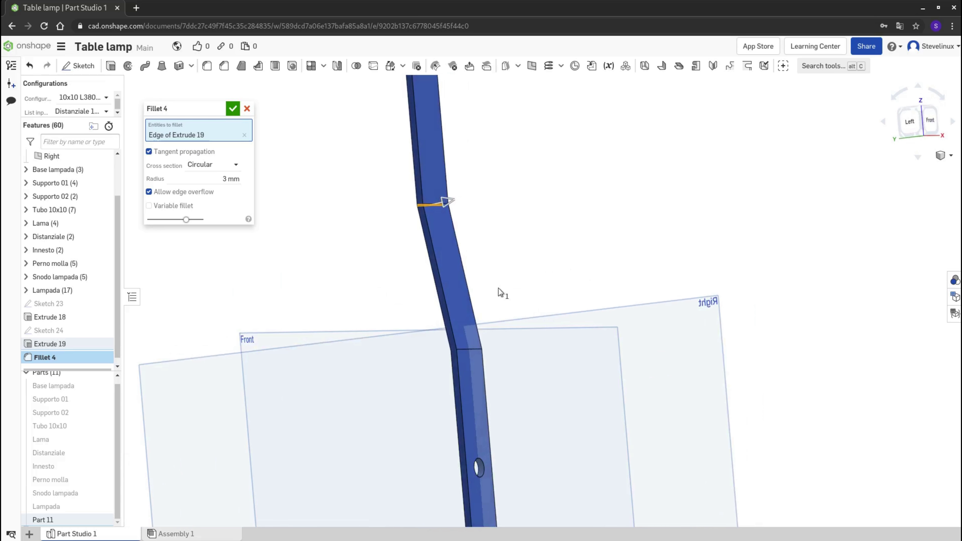
{"action": "left_click", "coordinate": [471, 350]}
Step: Commit the 3 mm fillet and check the bracket from the left and isometric views
{"action": "left_click", "coordinate": [232, 108]}
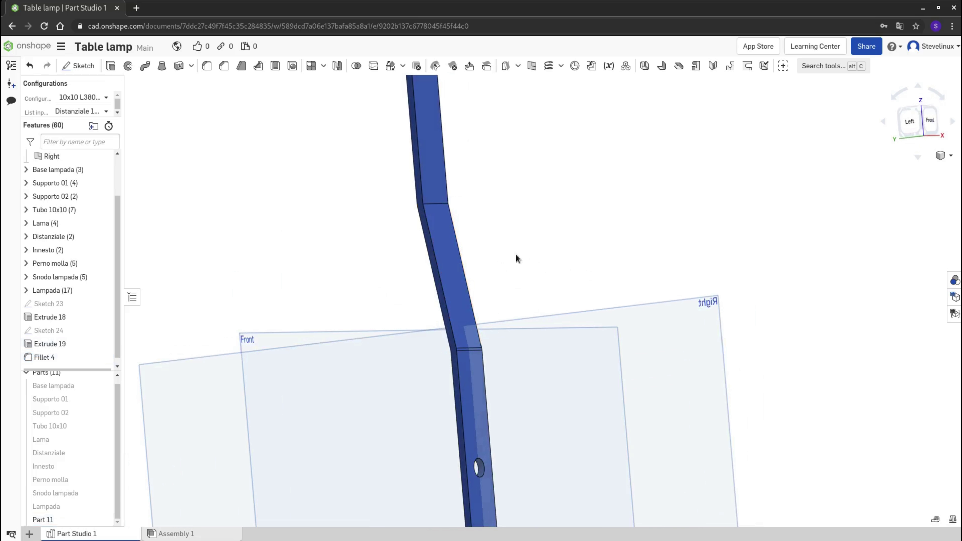
{"action": "key", "text": "shift+3"}
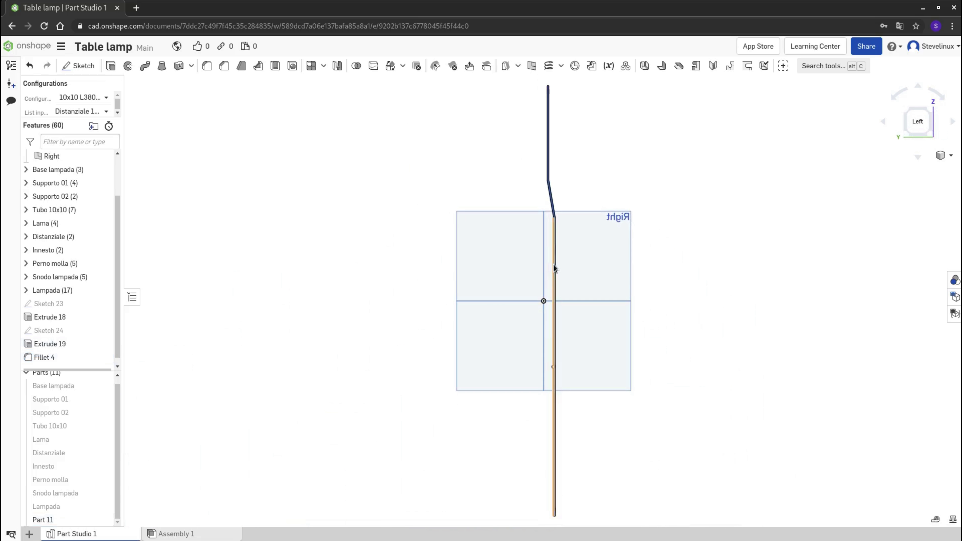
{"action": "key", "text": "shift+7"}
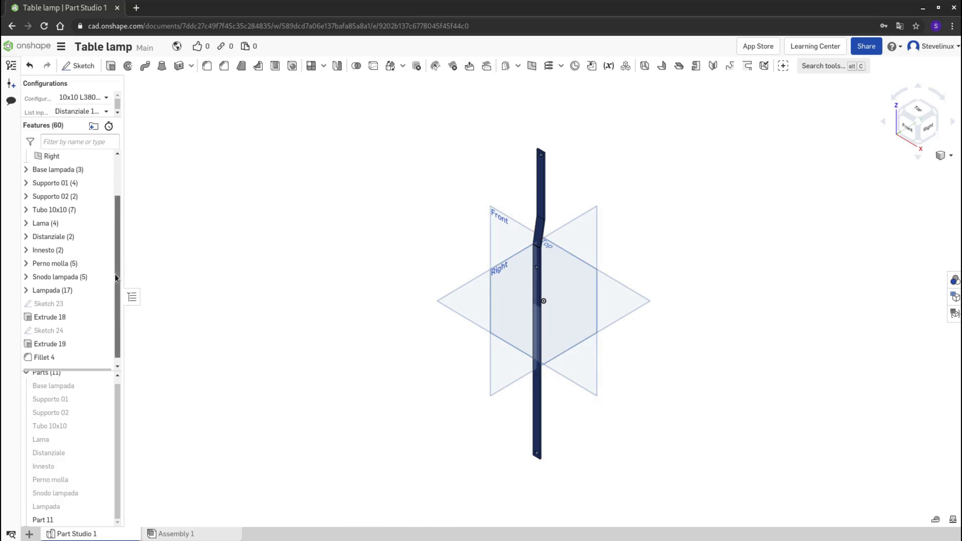
Step: Hide the Top, Front and Right default planes in the feature list
{"action": "left_click_drag", "start_coordinate": [117, 277], "coordinate": [116, 183]}
{"action": "mouse_move", "coordinate": [68, 183]}
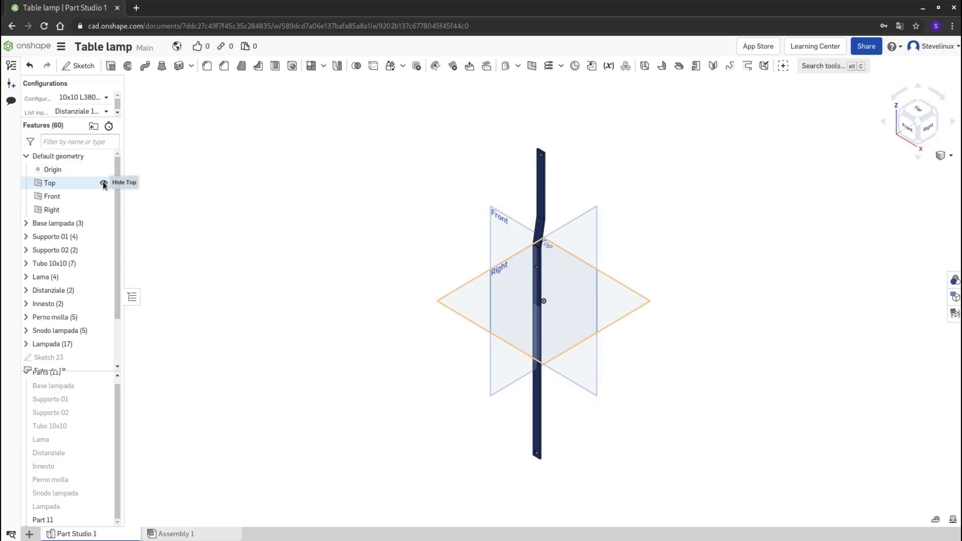
{"action": "left_click", "coordinate": [103, 183]}
{"action": "left_click", "coordinate": [103, 210]}
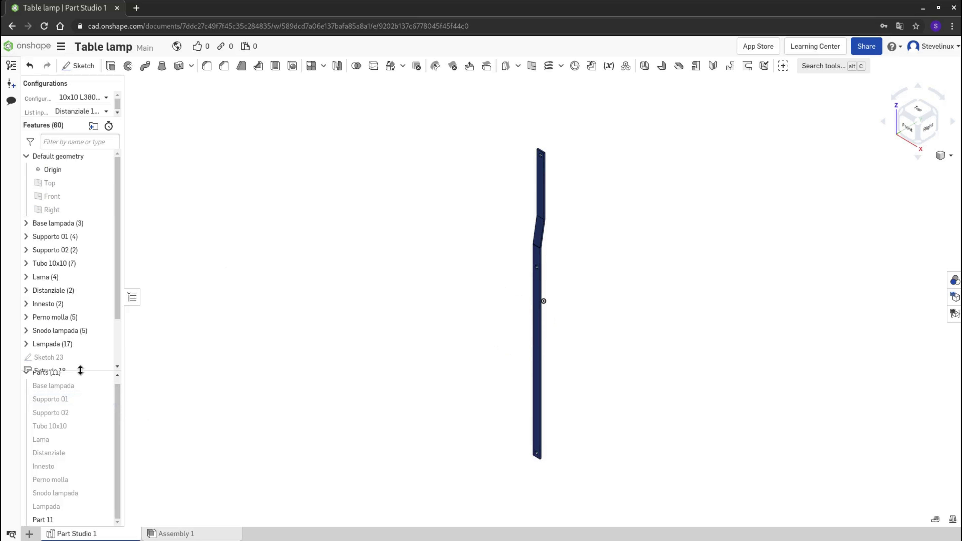
{"action": "left_click_drag", "start_coordinate": [81, 371], "coordinate": [81, 455]}
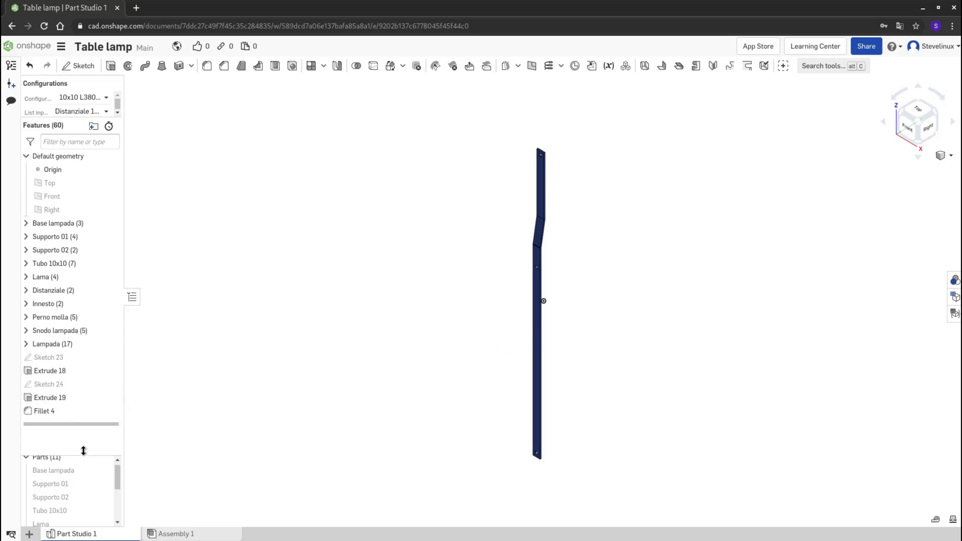
Step: Create a new feature folder named 'Lama piegata' above the bracket's features
{"action": "left_click", "coordinate": [94, 126]}
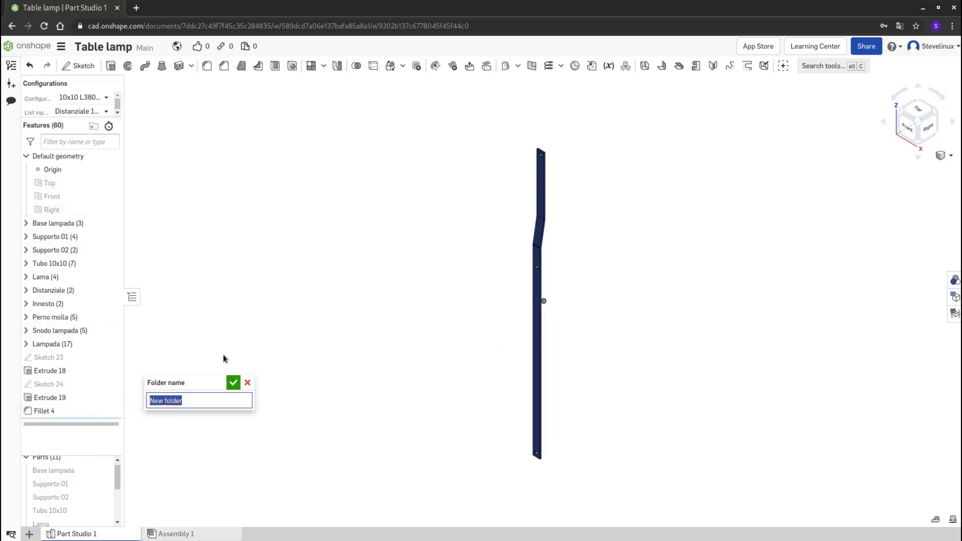
{"action": "type", "text": "Lam"}
{"action": "type", "text": "a pi"}
{"action": "type", "text": "egata"}
{"action": "key", "text": "Return"}
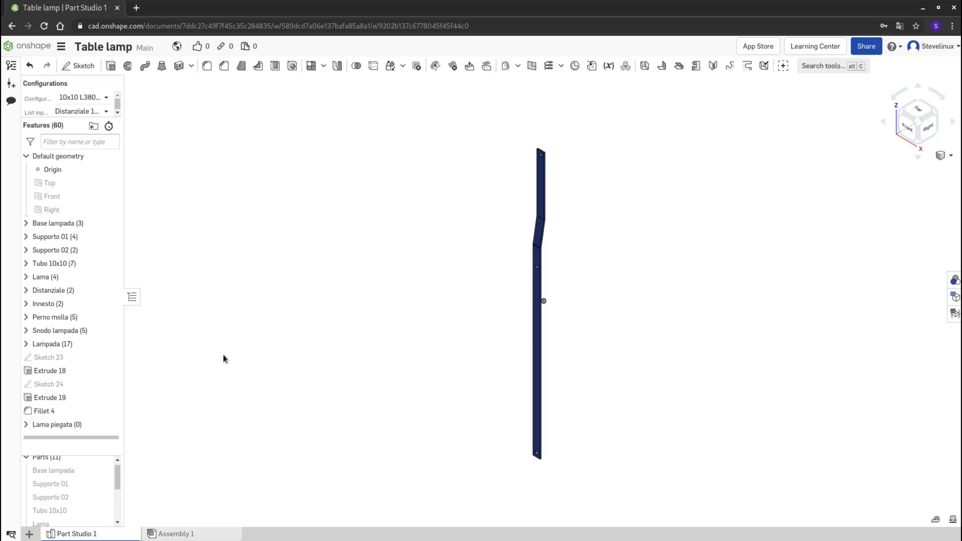
{"action": "left_click_drag", "start_coordinate": [56, 425], "coordinate": [45, 356]}
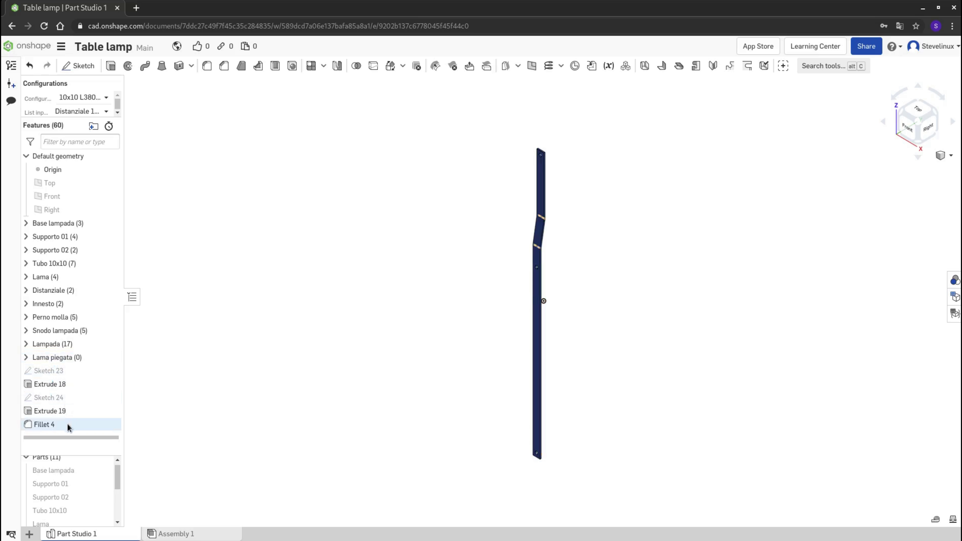
Step: Move Sketch 23 through Fillet 4 into the Lama piegata folder
{"action": "left_click", "coordinate": [43, 424]}
{"action": "left_click_drag", "start_coordinate": [43, 423], "coordinate": [44, 359]}
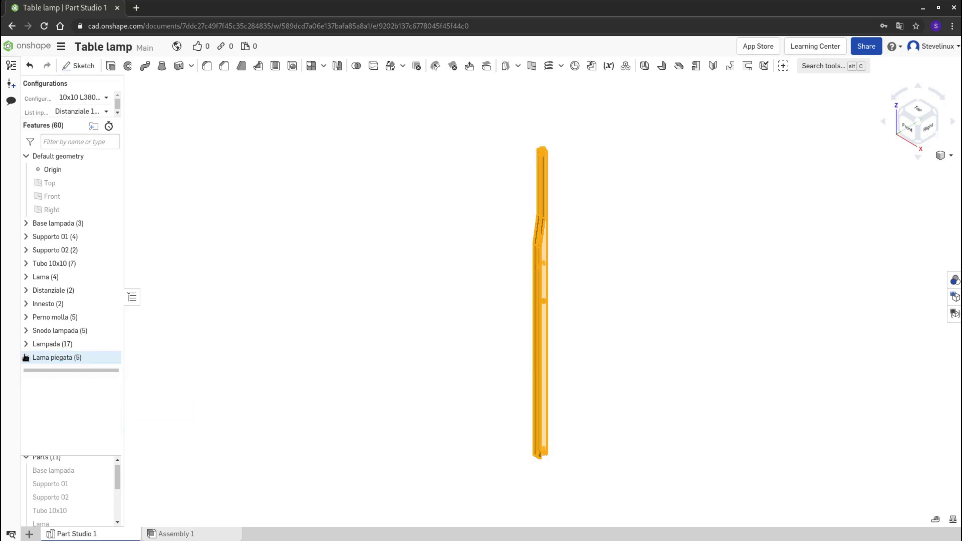
{"action": "left_click", "coordinate": [174, 349]}
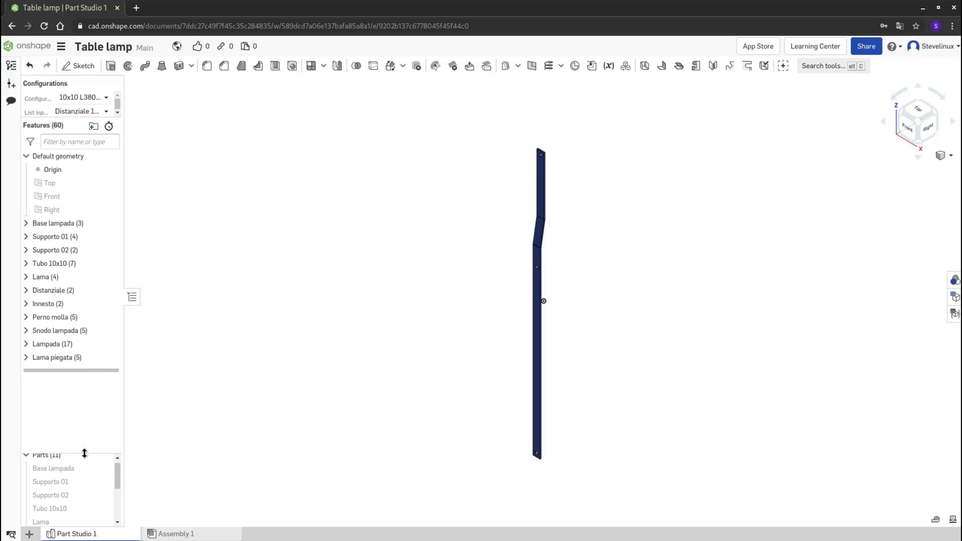
{"action": "left_click_drag", "start_coordinate": [84, 455], "coordinate": [87, 343]}
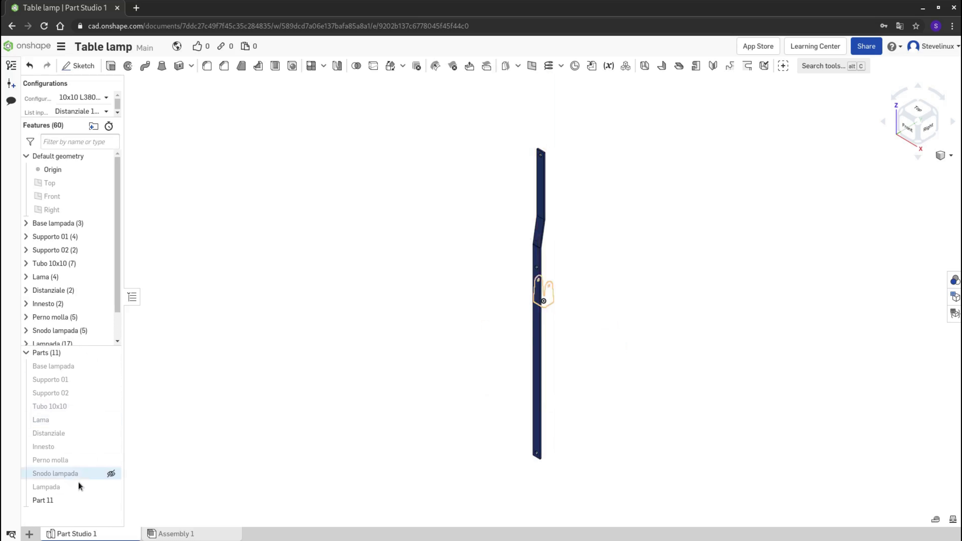
Step: Rename Part 11 to 'Lama piegata' and hide the part
{"action": "right_click", "coordinate": [68, 502]}
{"action": "left_click", "coordinate": [88, 336]}
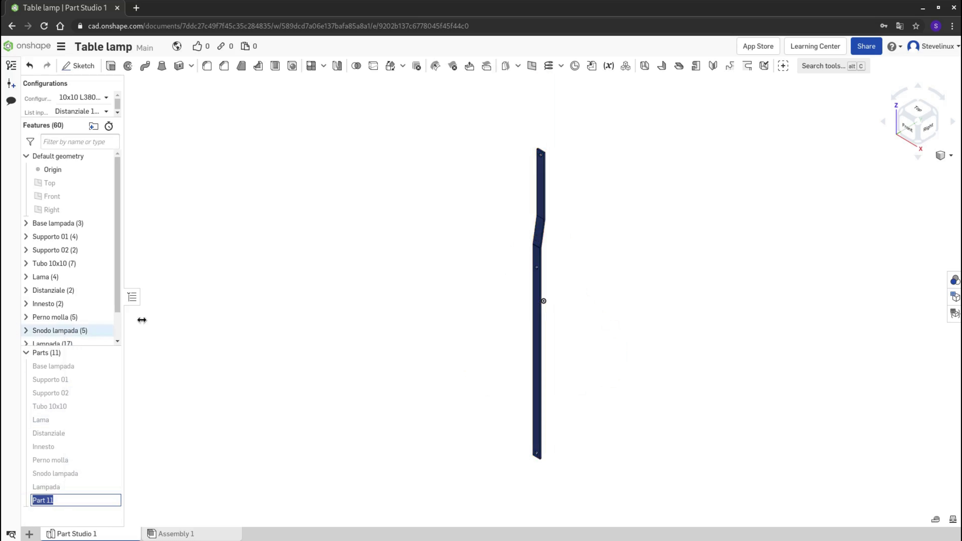
{"action": "type", "text": "Lama piegata"}
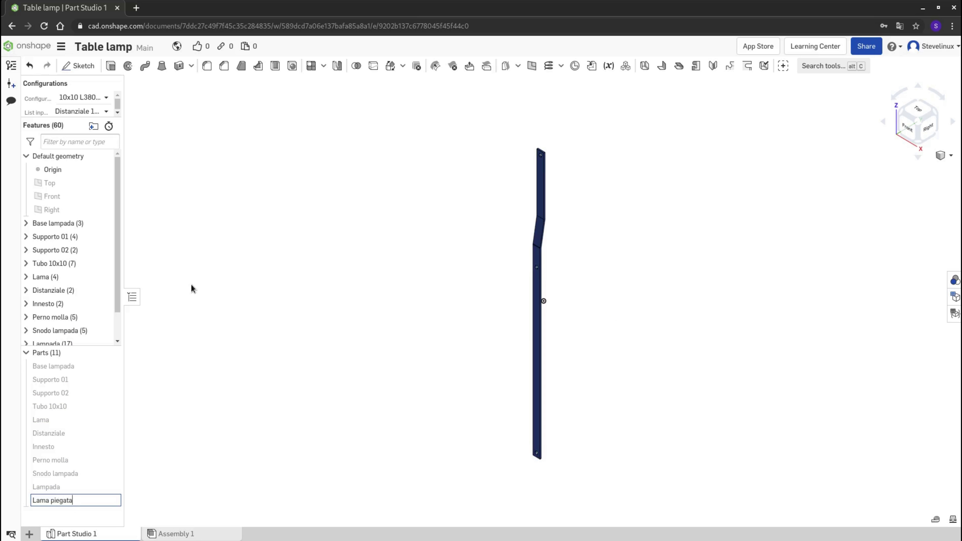
{"action": "key", "text": "Return"}
{"action": "left_click_drag", "start_coordinate": [89, 348], "coordinate": [89, 364]}
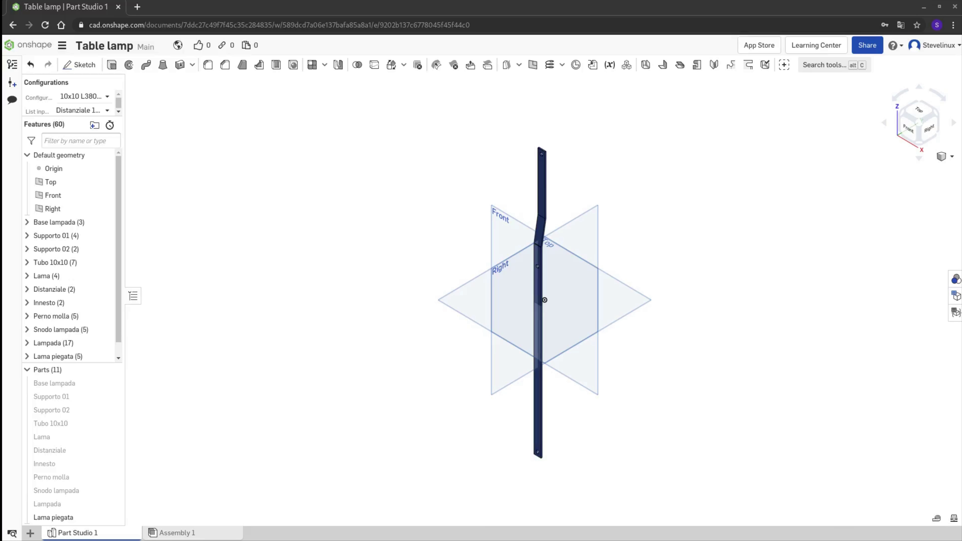
{"action": "mouse_move", "coordinate": [75, 517]}
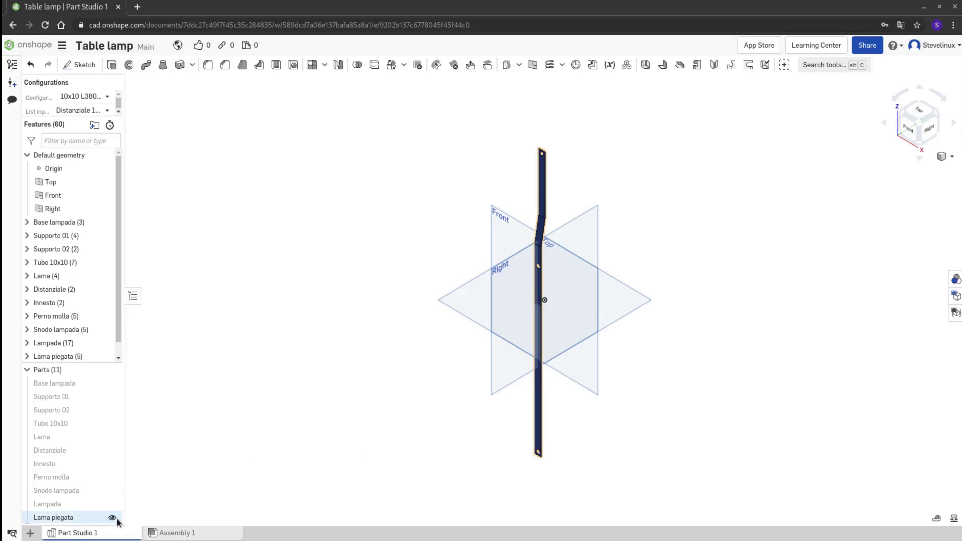
{"action": "left_click", "coordinate": [112, 518]}
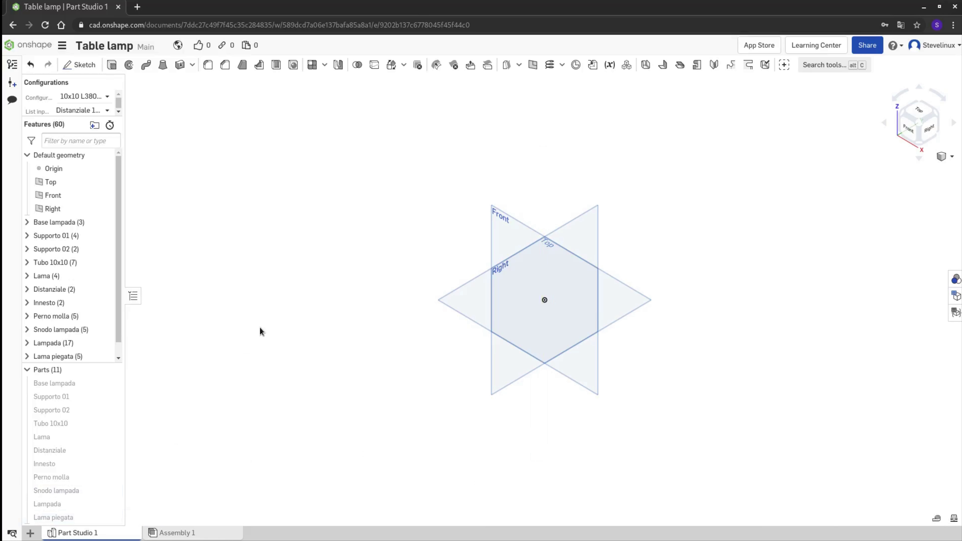
Step: Start a Top-plane sketch with a centred rectangle dimensioned 22 by 12
{"action": "key", "text": "shift+5"}
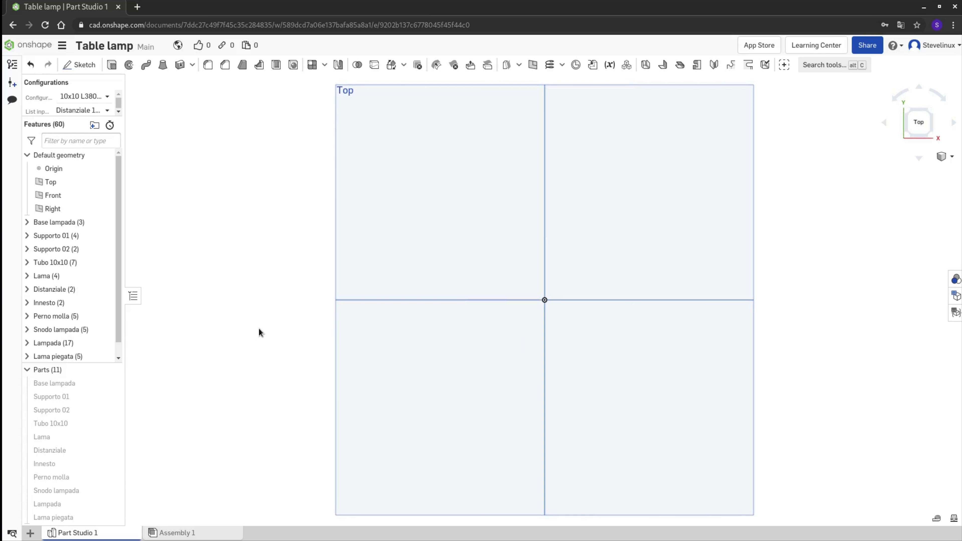
{"action": "right_click", "coordinate": [346, 93]}
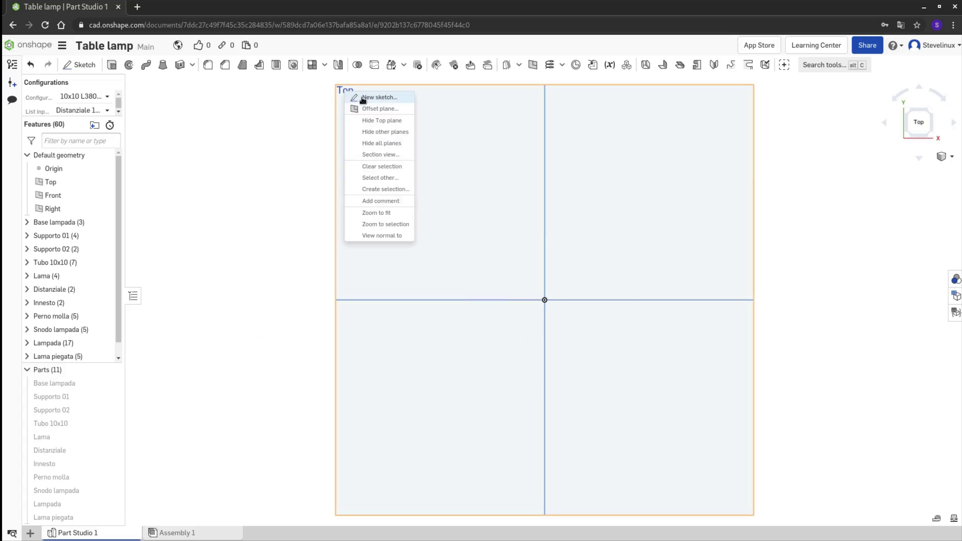
{"action": "left_click", "coordinate": [363, 100]}
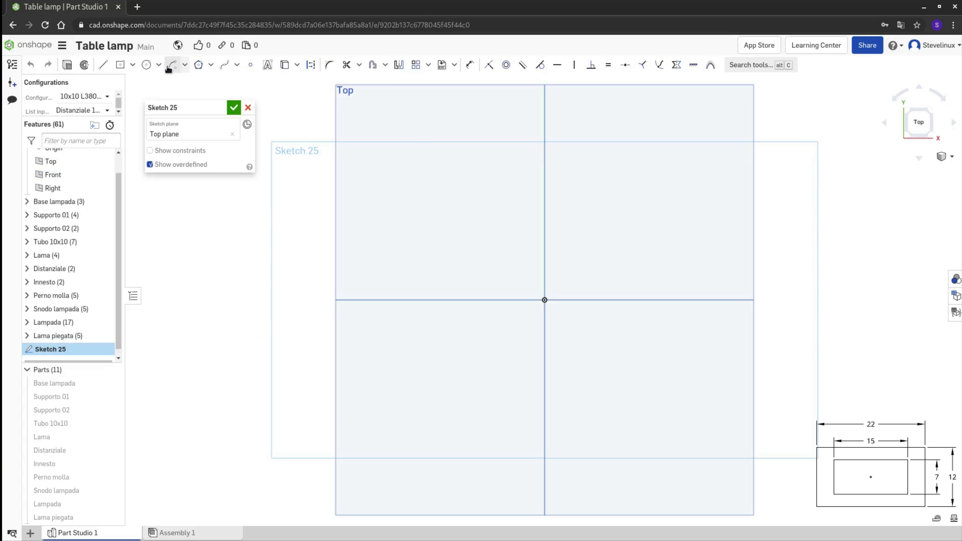
{"action": "left_click", "coordinate": [120, 65]}
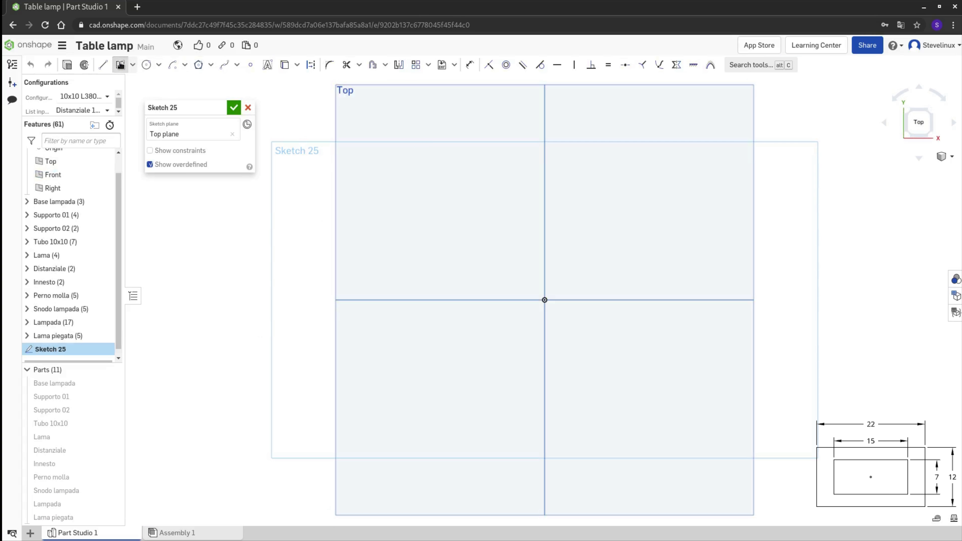
{"action": "left_click", "coordinate": [545, 301]}
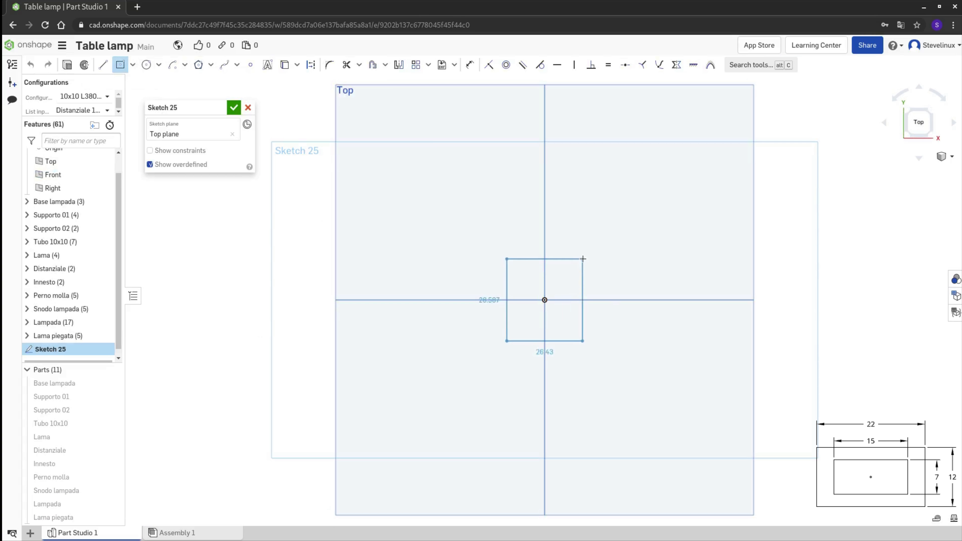
{"action": "left_click", "coordinate": [618, 255]}
{"action": "key", "text": "d"}
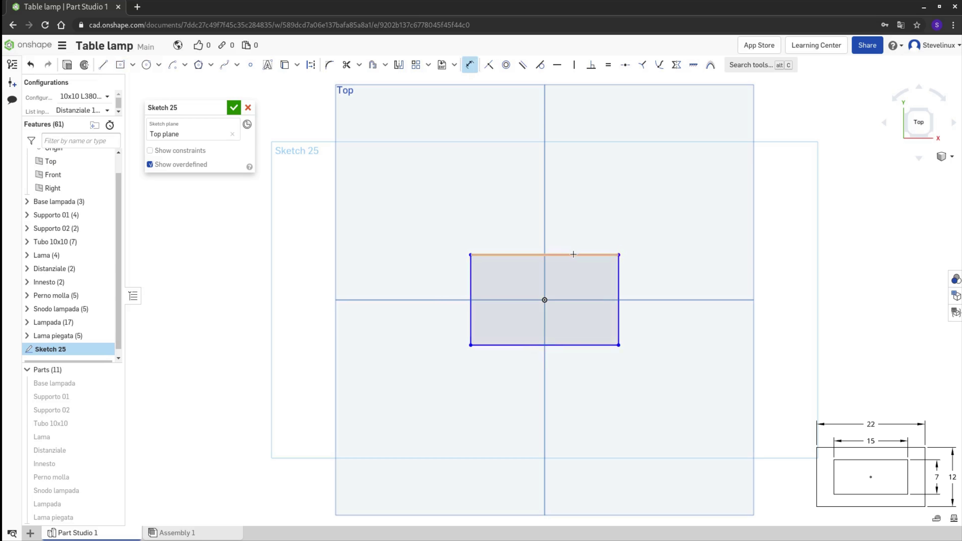
{"action": "left_click", "coordinate": [572, 254]}
{"action": "left_click", "coordinate": [578, 211]}
{"action": "type", "text": "22"}
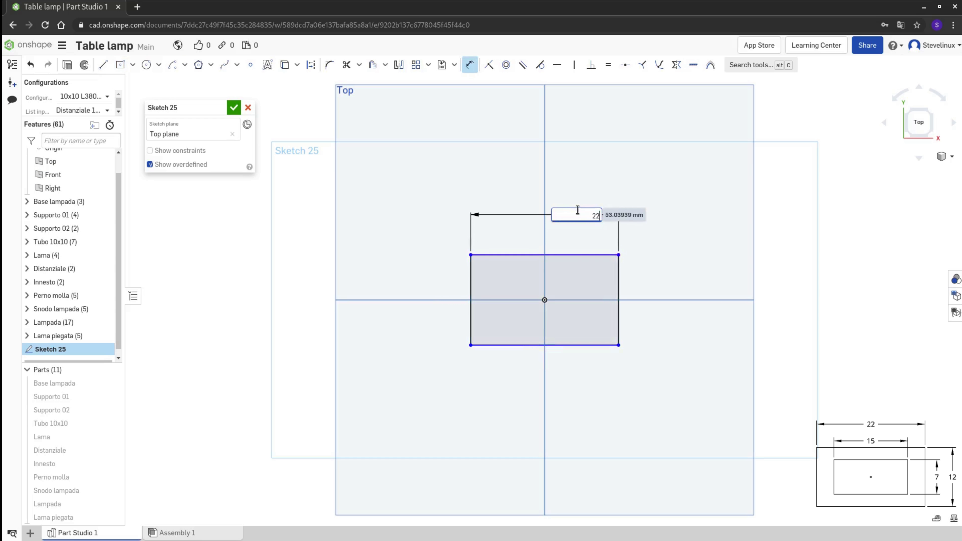
{"action": "key", "text": "Return"}
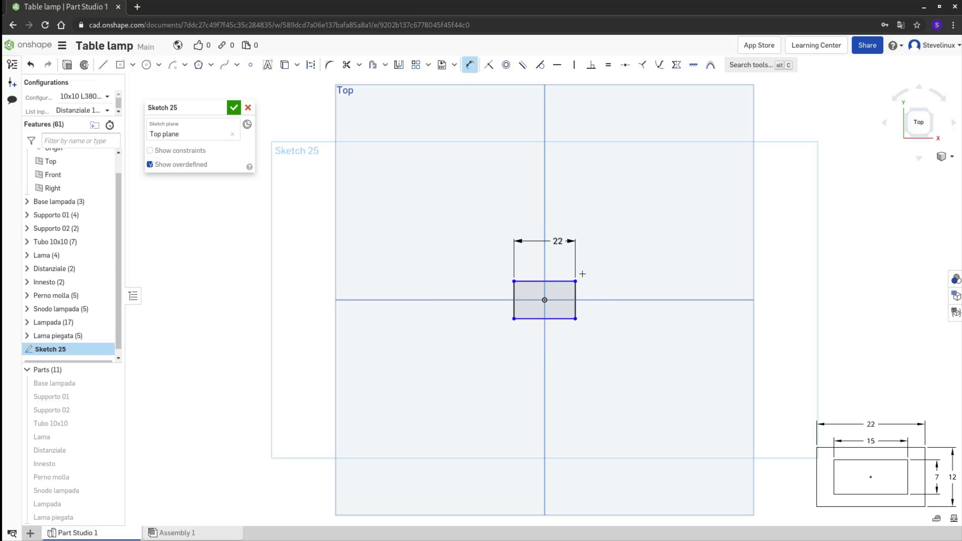
{"action": "left_click", "coordinate": [576, 293]}
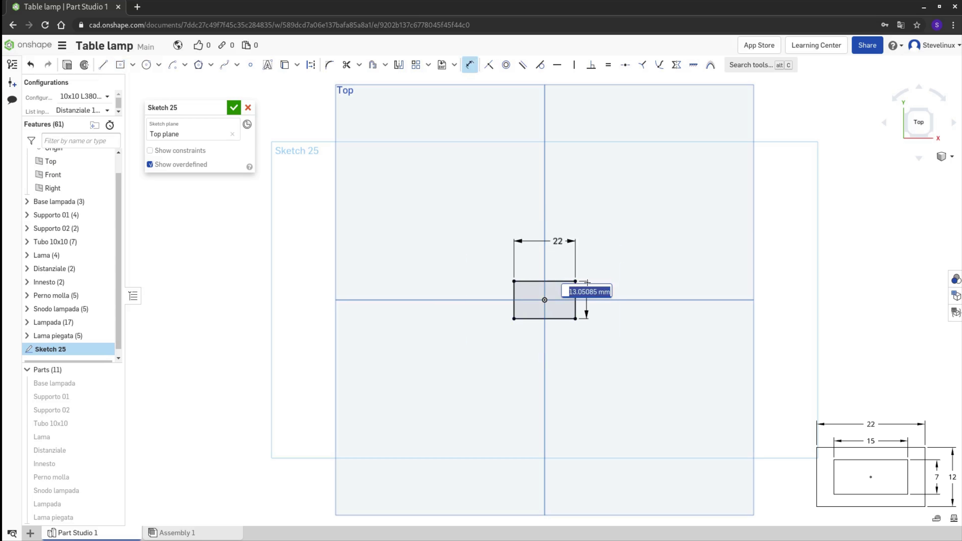
{"action": "type", "text": "12"}
{"action": "key", "text": "Return"}
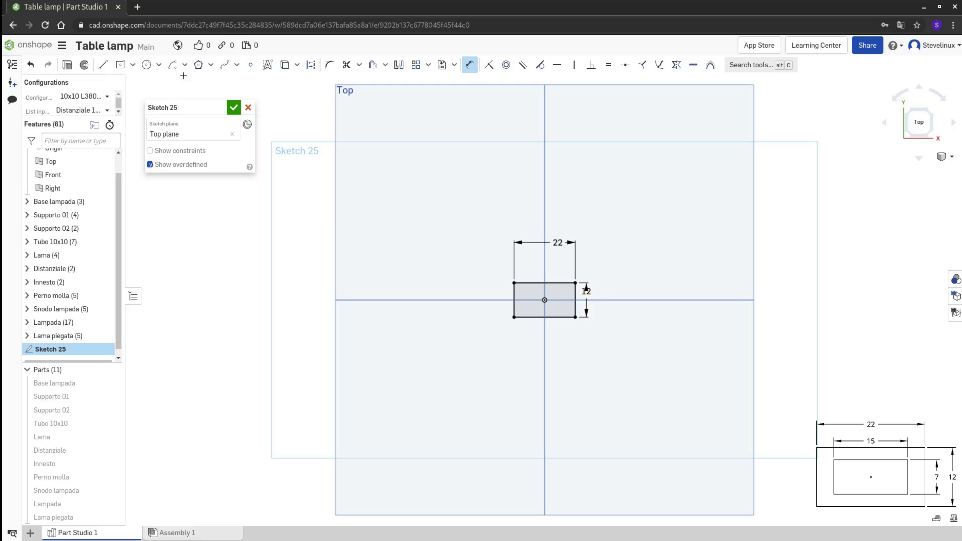
Step: Draw a centred inner rectangle dimensioned 15 wide by 7 high
{"action": "left_click", "coordinate": [120, 64]}
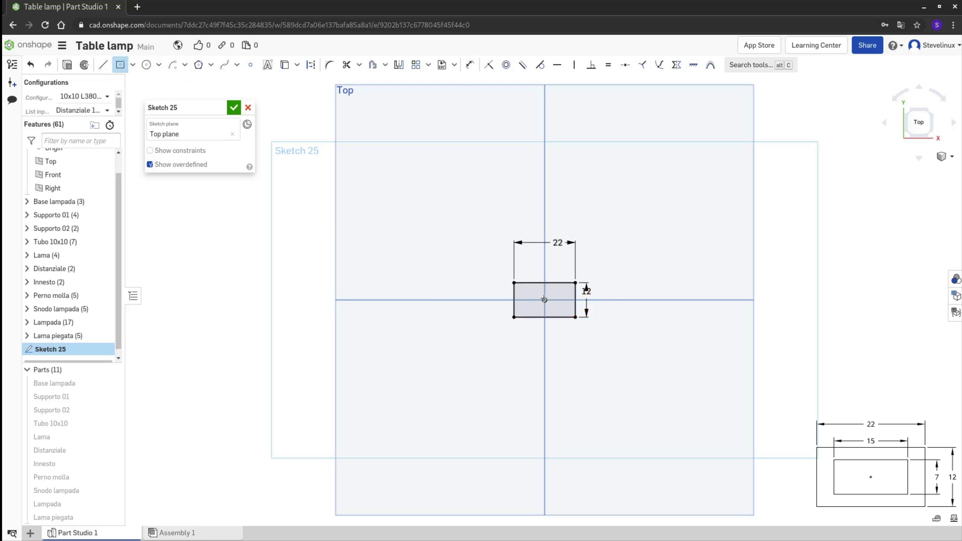
{"action": "scroll", "coordinate": [546, 299], "scroll_direction": "up", "scroll_amount": 1}
{"action": "scroll", "coordinate": [553, 296], "scroll_direction": "up", "scroll_amount": 3}
{"action": "scroll", "coordinate": [561, 295], "scroll_direction": "up", "scroll_amount": 1}
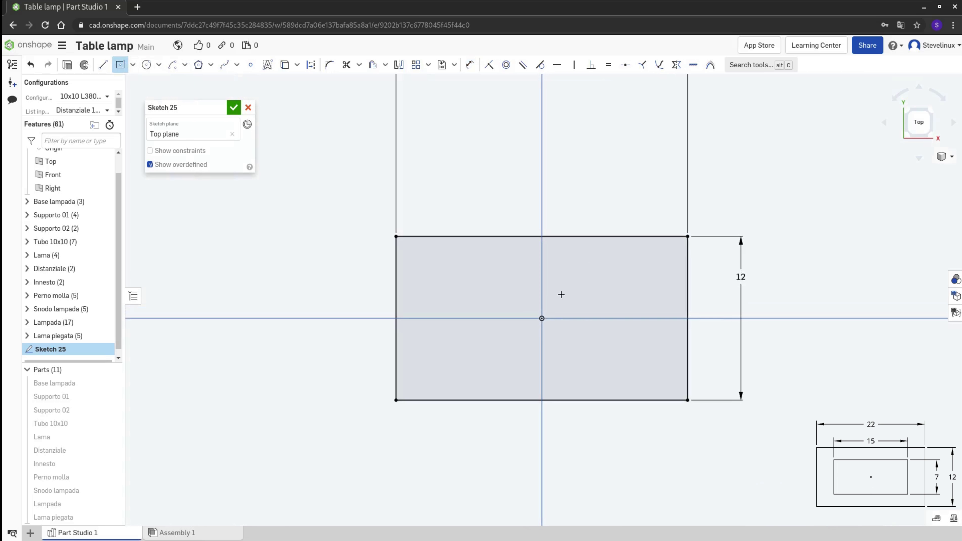
{"action": "left_click", "coordinate": [542, 319]}
{"action": "left_click", "coordinate": [624, 275]}
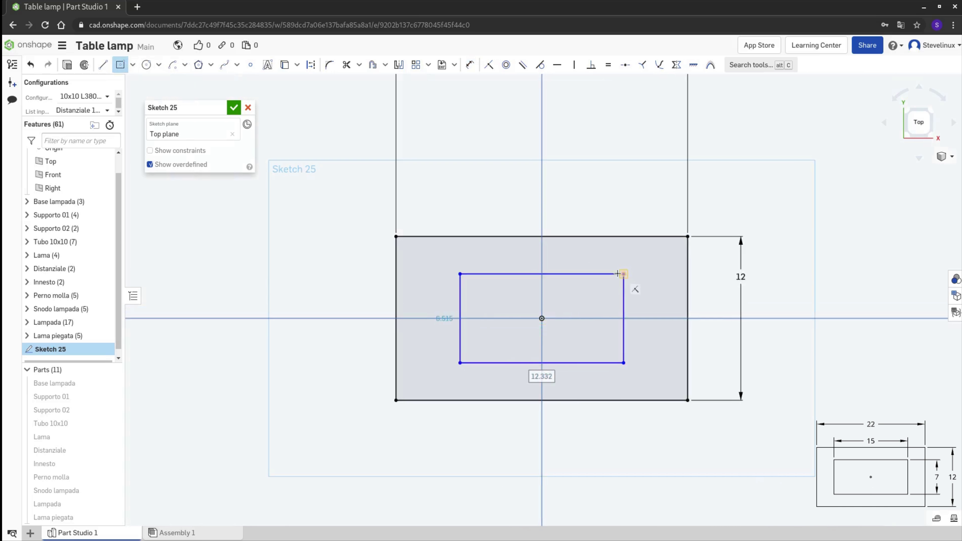
{"action": "key", "text": "Escape"}
{"action": "left_click", "coordinate": [582, 273]}
{"action": "left_click", "coordinate": [569, 190]}
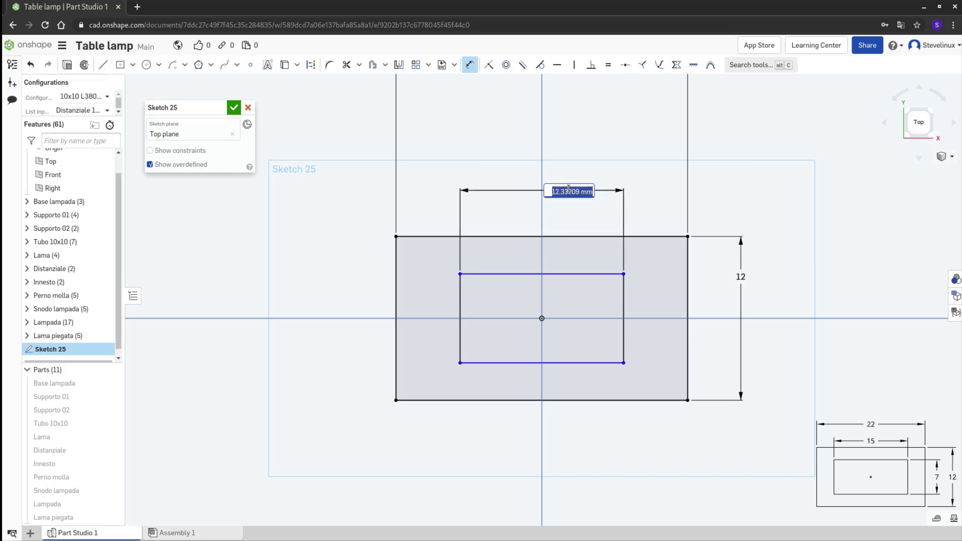
{"action": "type", "text": "1"}
{"action": "key", "text": "Return"}
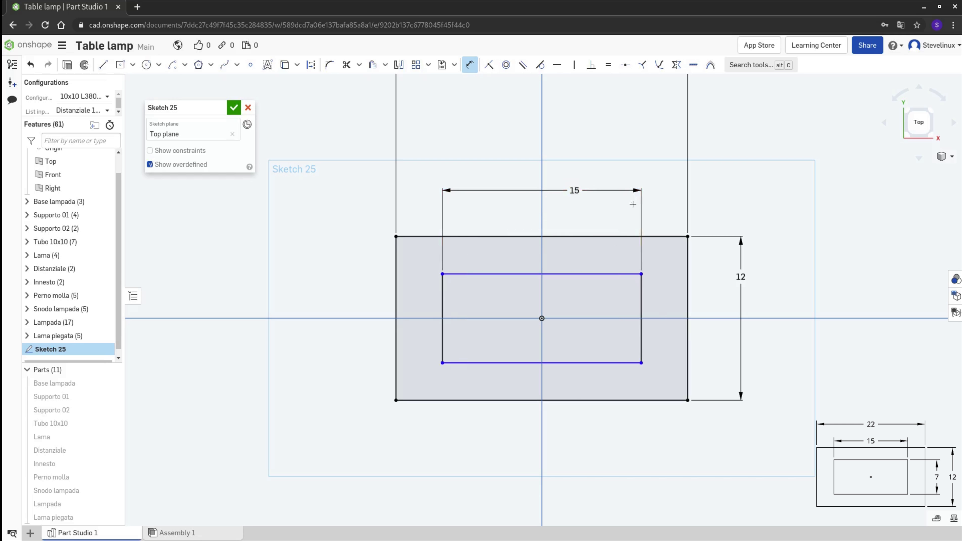
{"action": "left_click", "coordinate": [642, 294]}
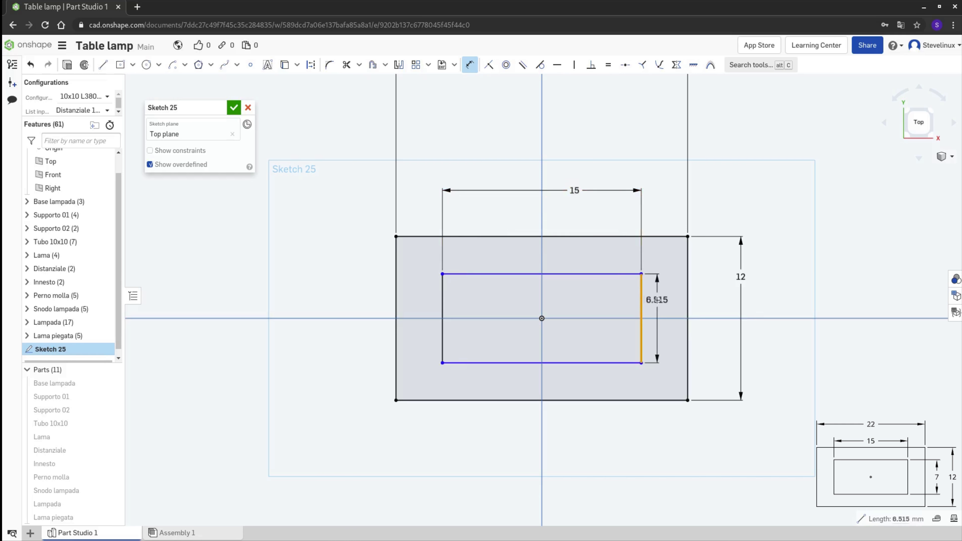
{"action": "left_click", "coordinate": [661, 301]}
{"action": "type", "text": "7"}
{"action": "key", "text": "Return"}
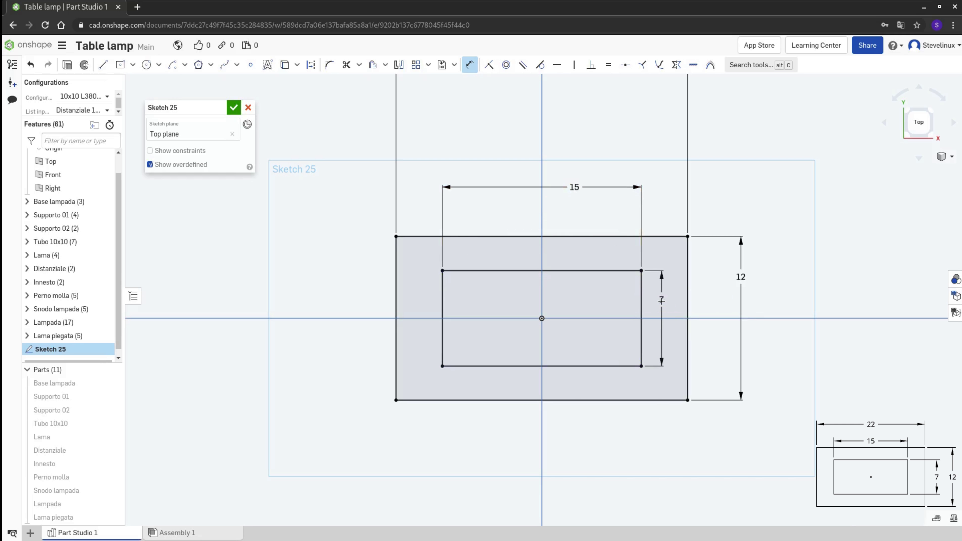
Step: Reposition the 15, 22 and 7 dimensions neatly around the rectangles
{"action": "scroll", "coordinate": [603, 279], "scroll_direction": "up", "scroll_amount": 1}
{"action": "scroll", "coordinate": [603, 279], "scroll_direction": "down", "scroll_amount": 3}
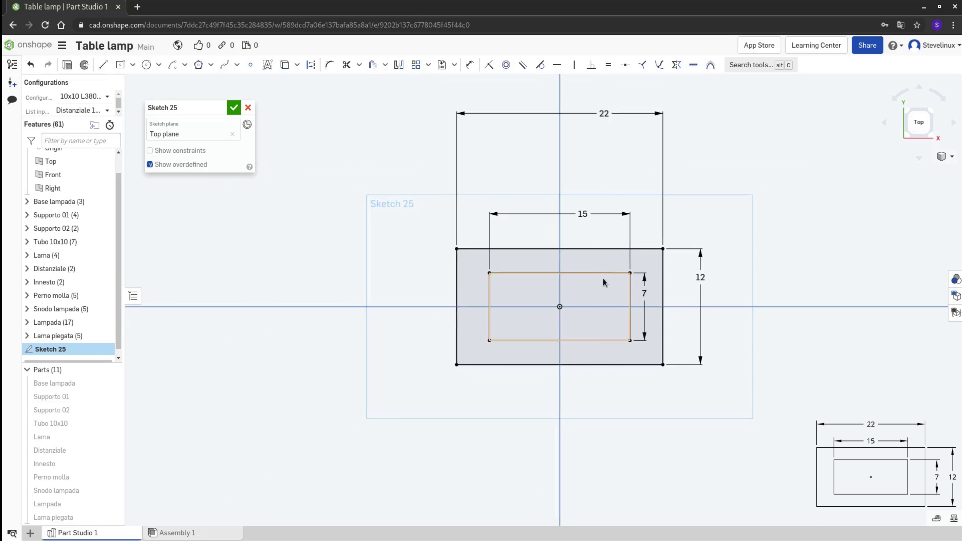
{"action": "left_click_drag", "start_coordinate": [584, 214], "coordinate": [558, 235]}
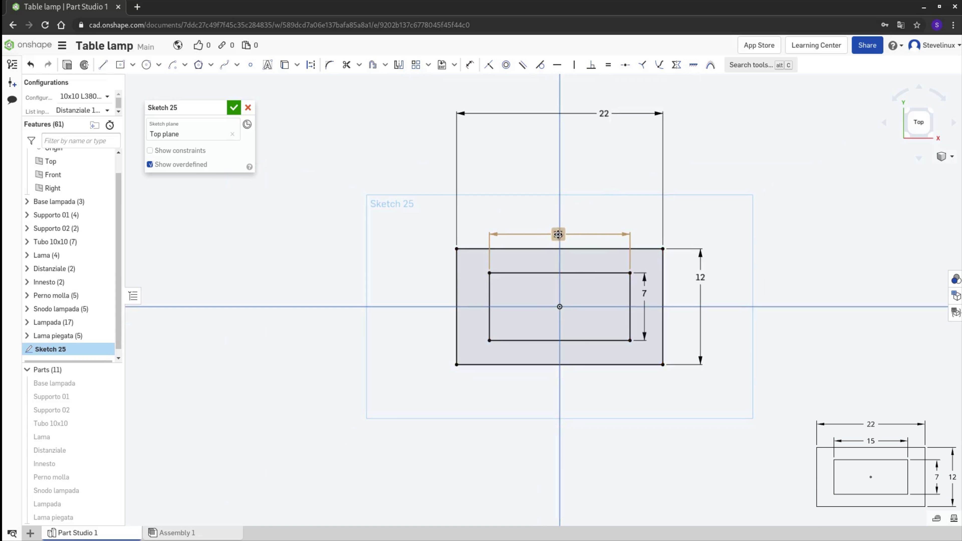
{"action": "left_click_drag", "start_coordinate": [611, 129], "coordinate": [560, 220]}
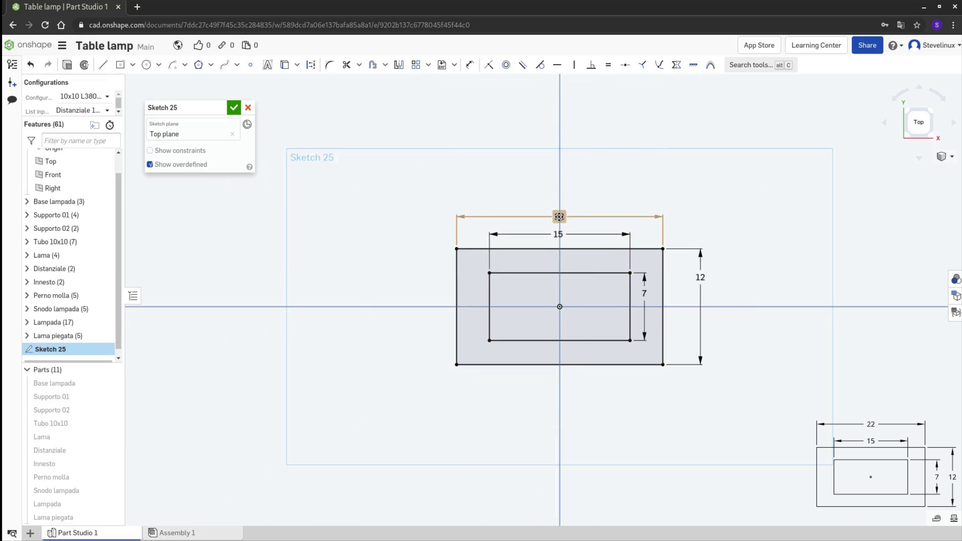
{"action": "left_click_drag", "start_coordinate": [644, 294], "coordinate": [681, 304]}
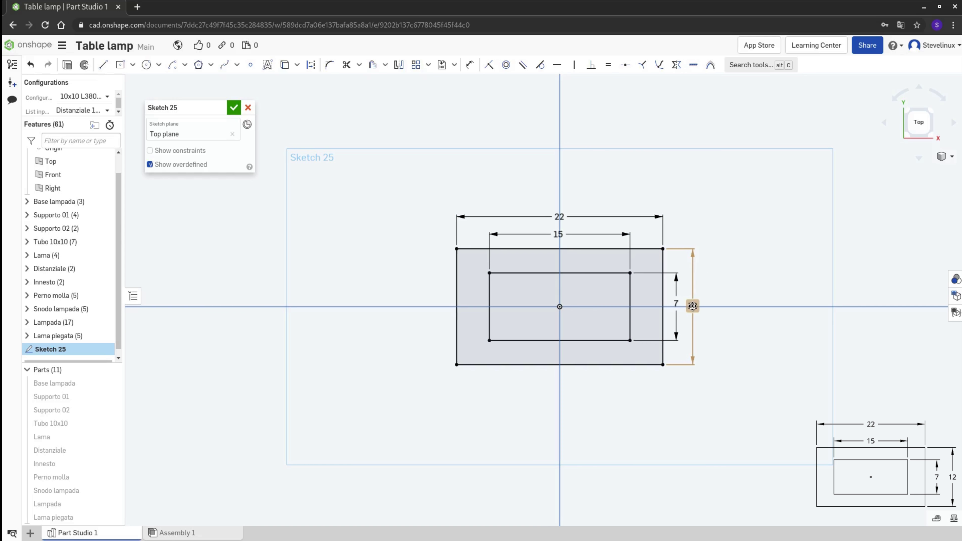
Step: Extrude both Sketch 25 regions 3 mm into a plate
{"action": "left_click", "coordinate": [67, 65]}
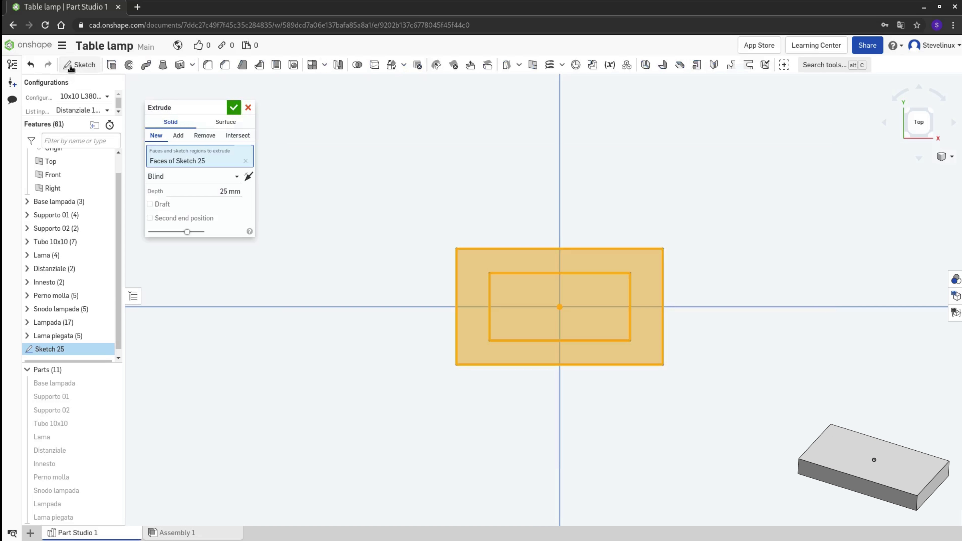
{"action": "left_click", "coordinate": [224, 191]}
{"action": "type", "text": "3"}
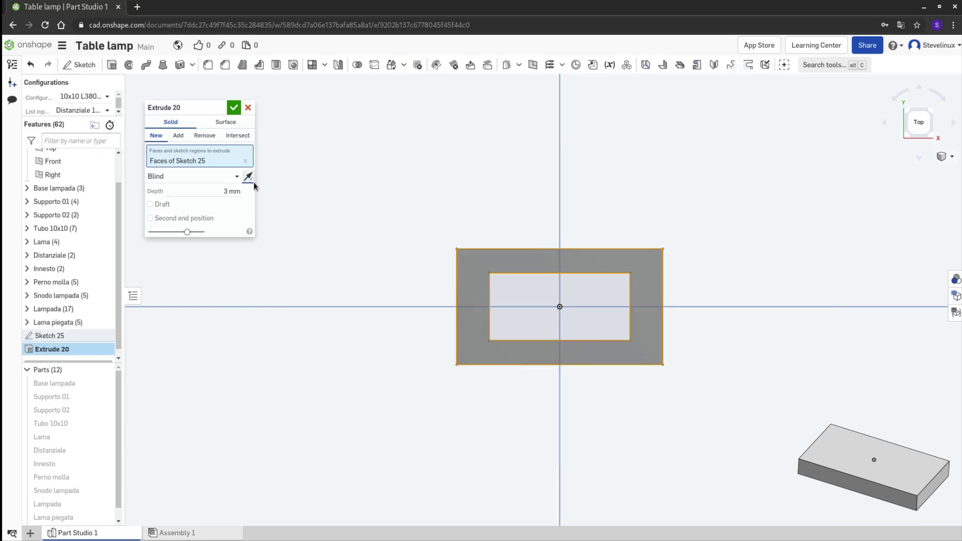
{"action": "left_click", "coordinate": [528, 298]}
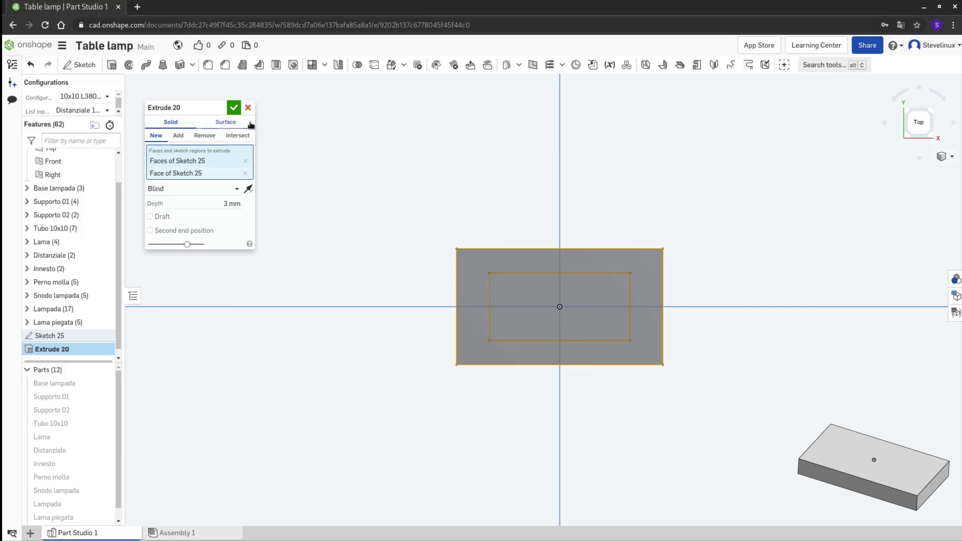
{"action": "left_click", "coordinate": [234, 107]}
{"action": "right_click_drag", "start_coordinate": [683, 379], "coordinate": [699, 323]}
{"action": "key", "text": "Right"}
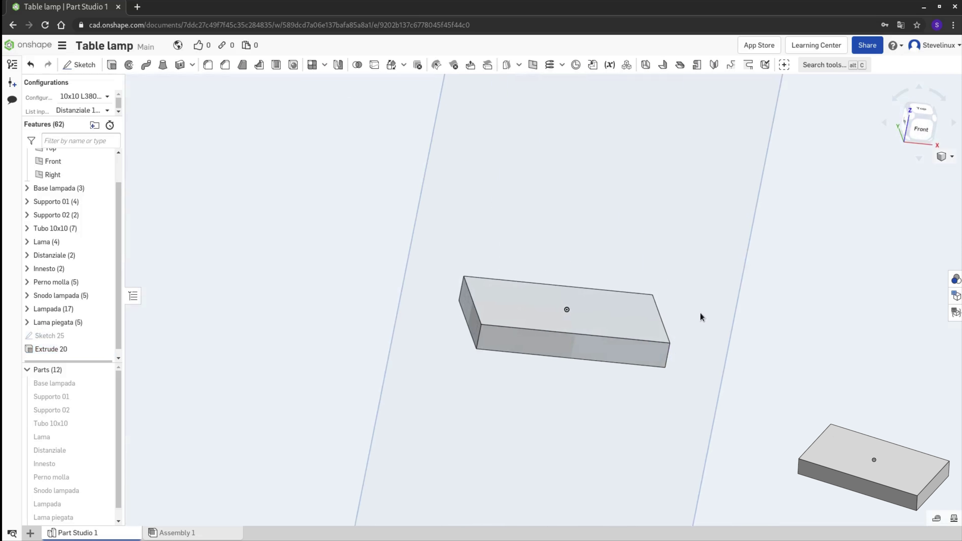
{"action": "key", "text": "Right"}
{"action": "key", "text": "Right"}
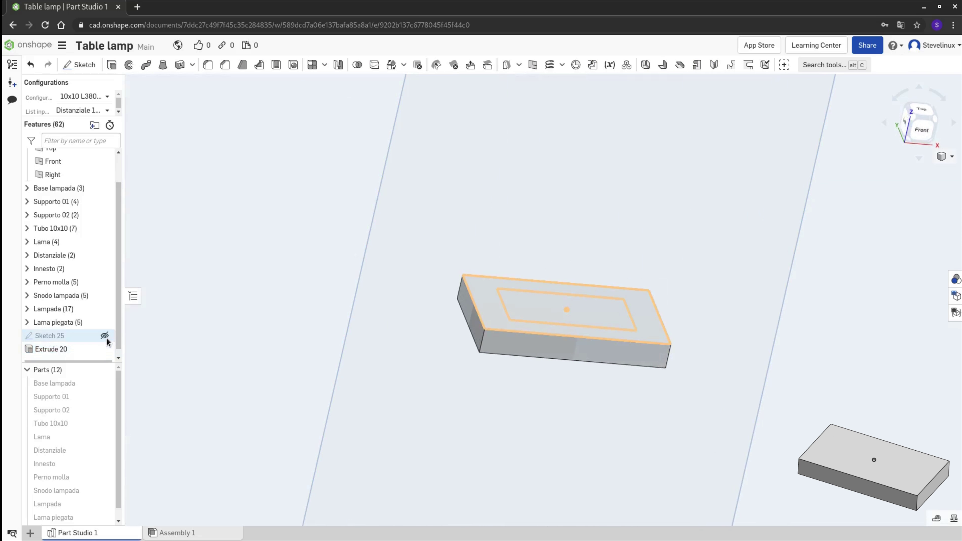
Step: Show Sketch 25 and extrude its inner 15 by 7 rectangle 7 mm
{"action": "left_click", "coordinate": [110, 336]}
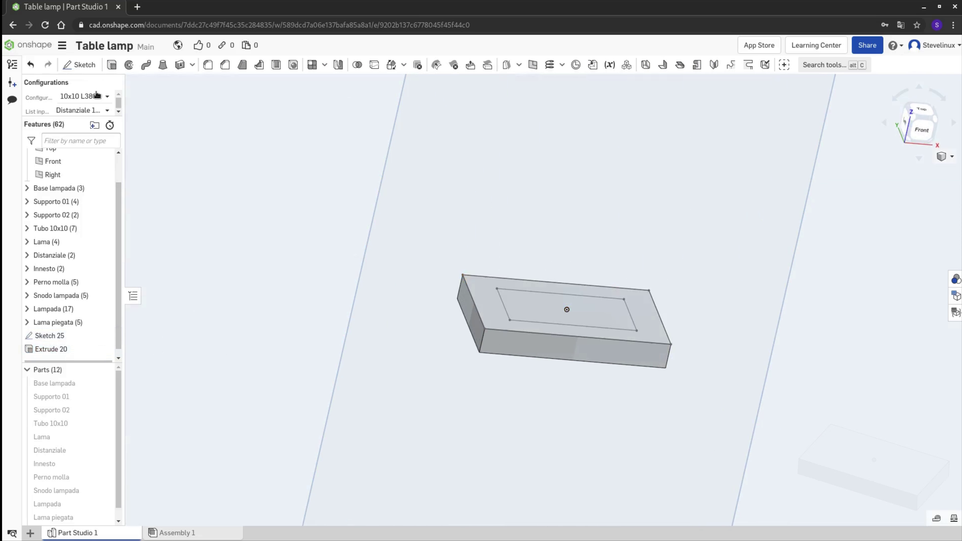
{"action": "left_click", "coordinate": [112, 65]}
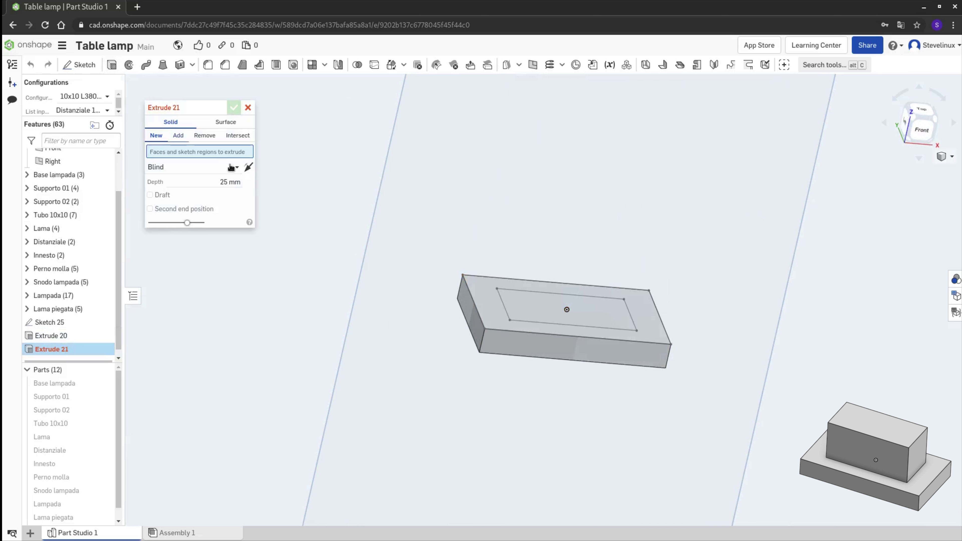
{"action": "left_click", "coordinate": [221, 182]}
{"action": "type", "text": "7"}
{"action": "key", "text": "Return"}
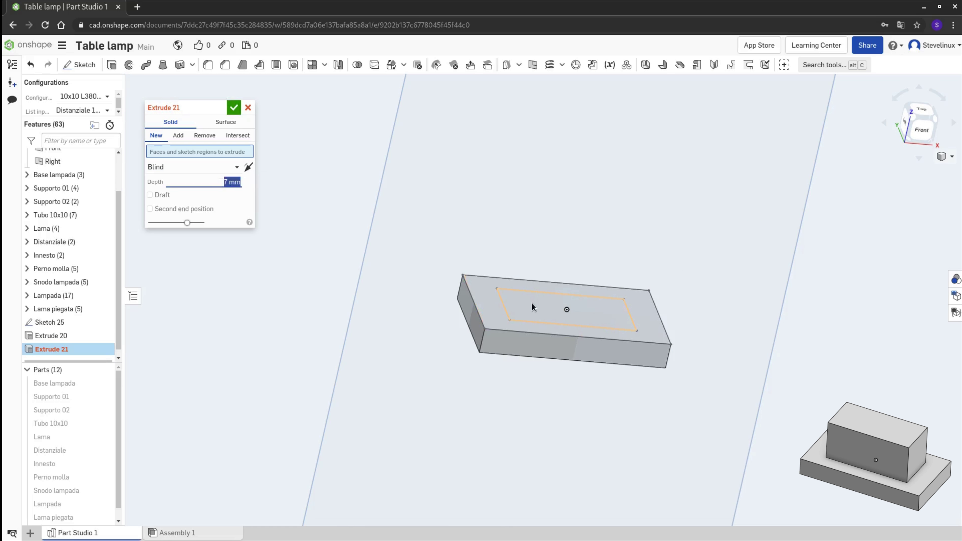
{"action": "left_click", "coordinate": [533, 309]}
{"action": "left_click", "coordinate": [235, 108]}
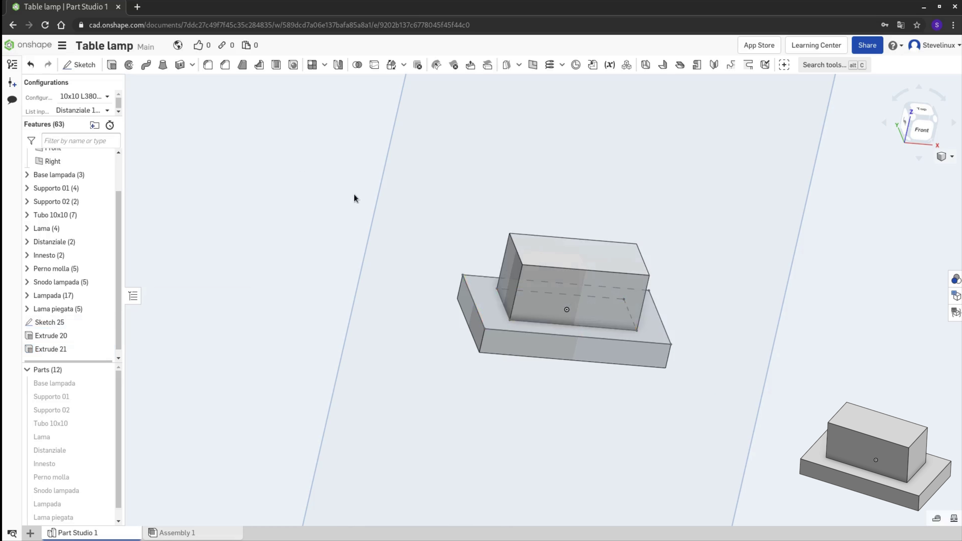
Step: Start a new sketch on the Front plane
{"action": "key", "text": "shift+1"}
{"action": "right_click", "coordinate": [346, 95]}
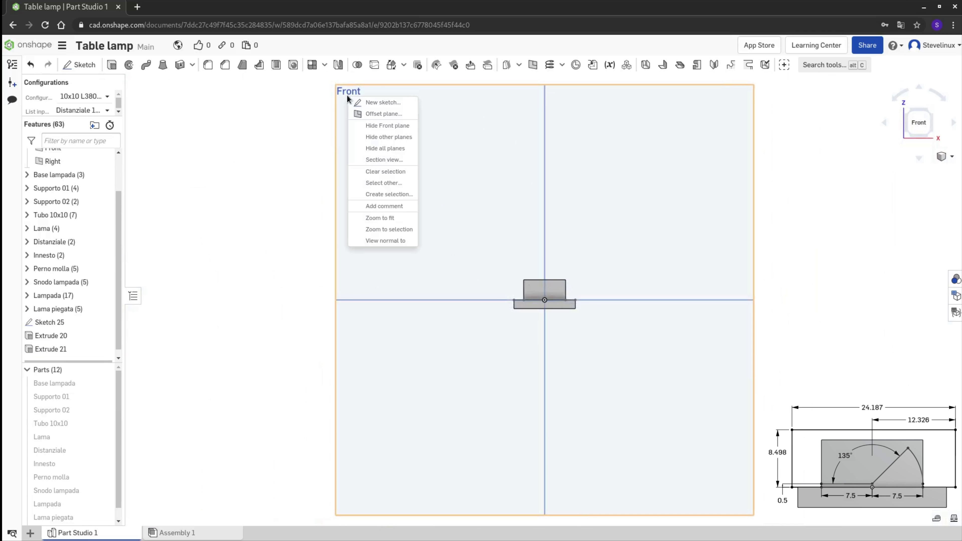
{"action": "left_click", "coordinate": [378, 102]}
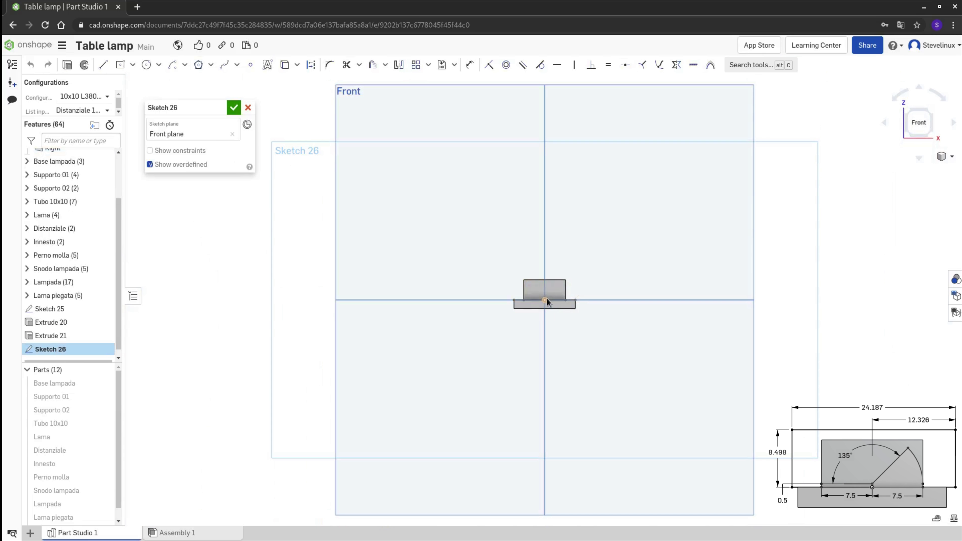
{"action": "scroll", "coordinate": [547, 301], "scroll_direction": "up", "scroll_amount": 1}
{"action": "scroll", "coordinate": [550, 284], "scroll_direction": "up", "scroll_amount": 5}
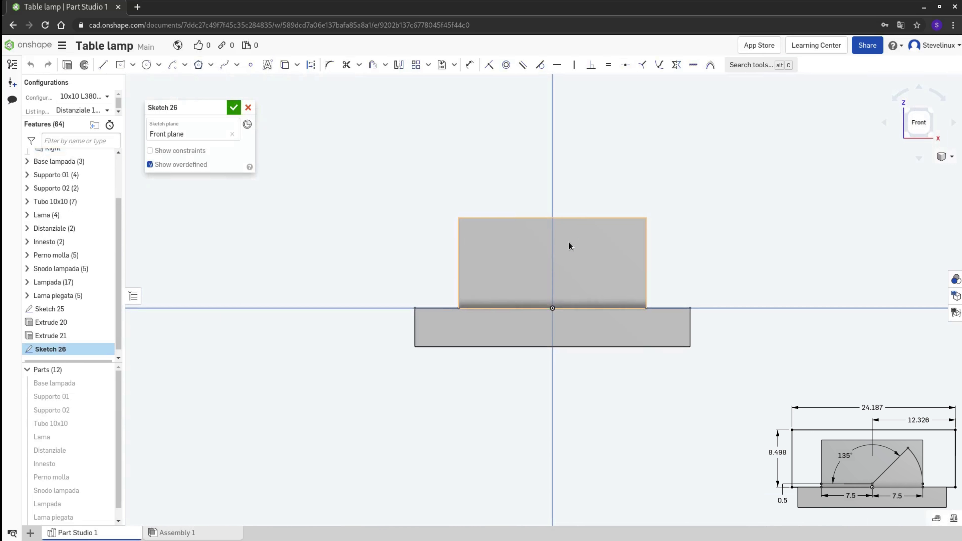
Step: Draw the bracket's outer line outline plus a stepped, slanted inner segment, then dimension the top line
{"action": "key", "text": "l"}
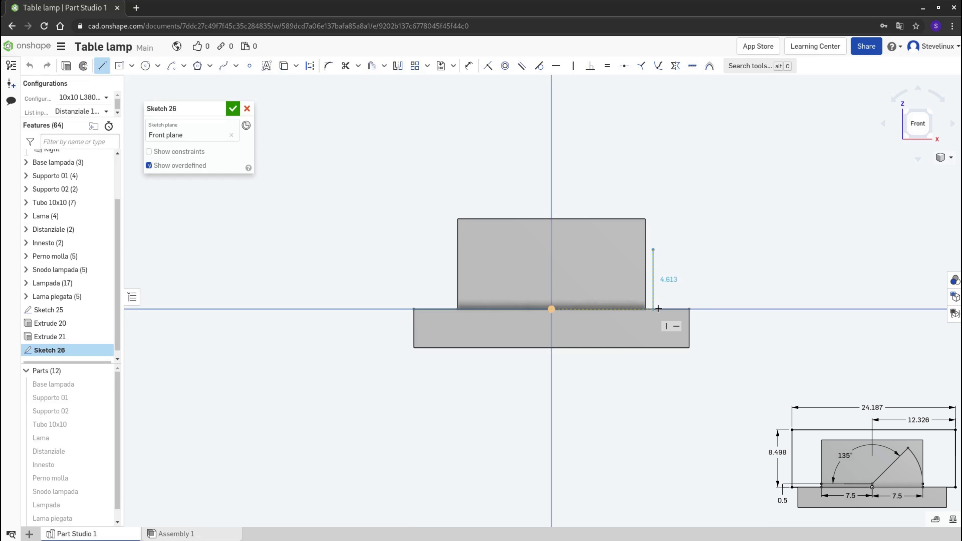
{"action": "left_click", "coordinate": [653, 309]}
{"action": "left_click", "coordinate": [705, 309]}
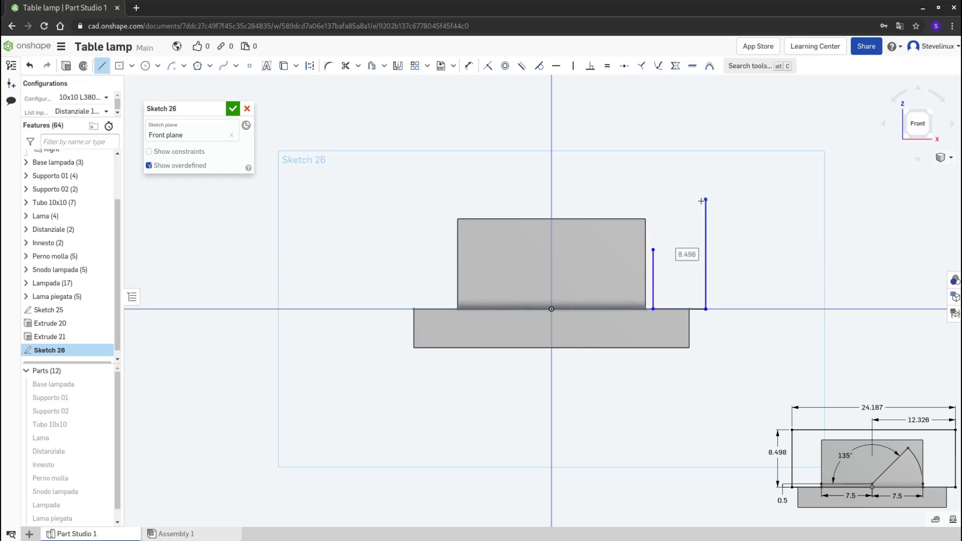
{"action": "left_click", "coordinate": [705, 199]}
{"action": "left_click", "coordinate": [403, 200]}
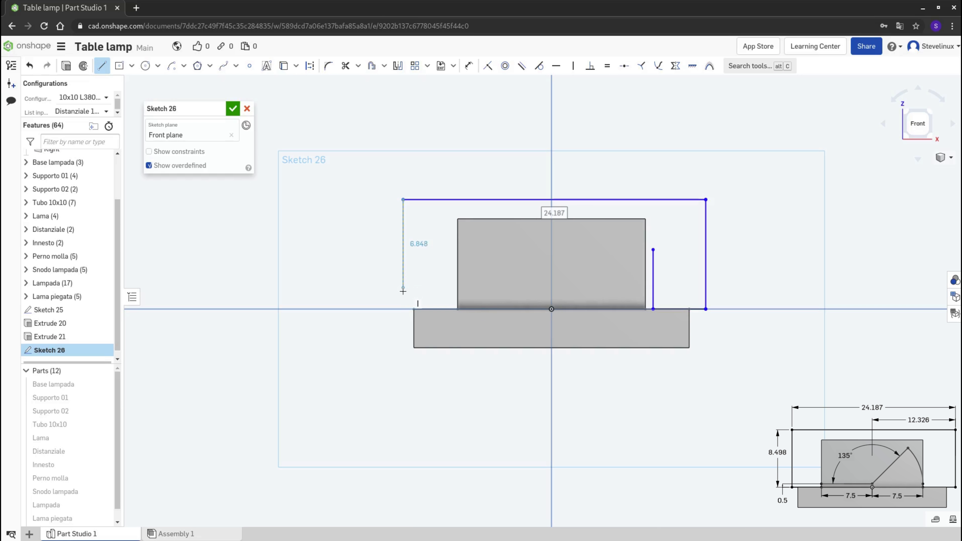
{"action": "left_click", "coordinate": [404, 309]}
{"action": "left_click", "coordinate": [451, 309]}
{"action": "left_click", "coordinate": [450, 289]}
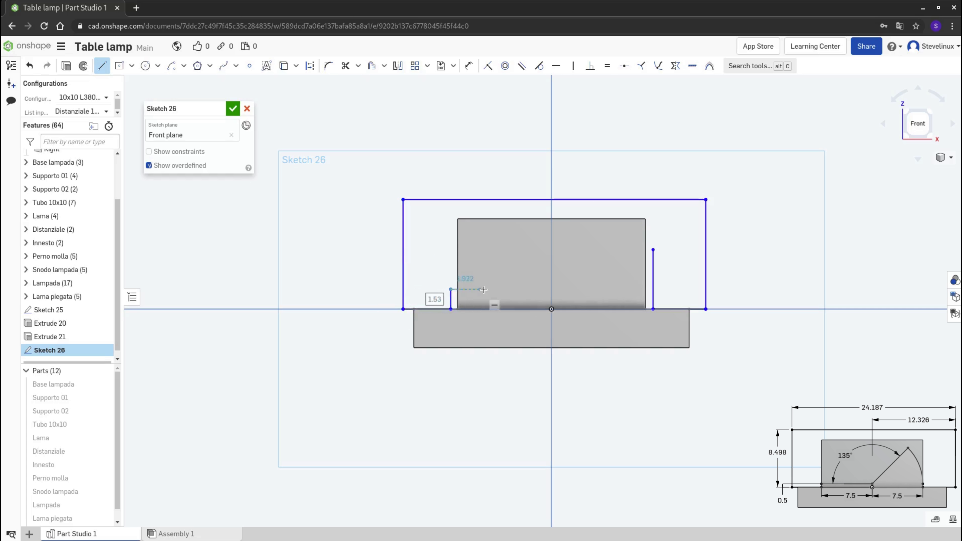
{"action": "left_click", "coordinate": [552, 290]}
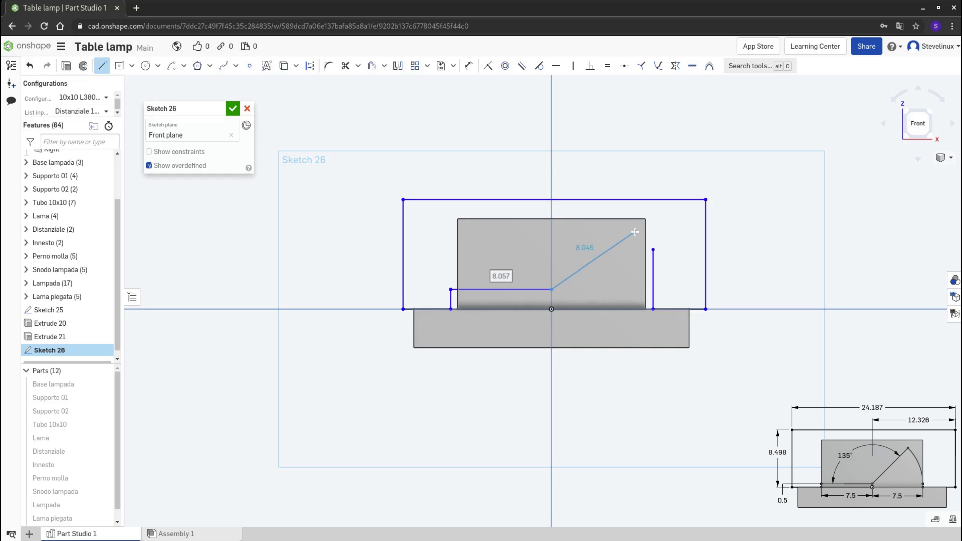
{"action": "left_click", "coordinate": [634, 232]}
{"action": "key", "text": "Escape"}
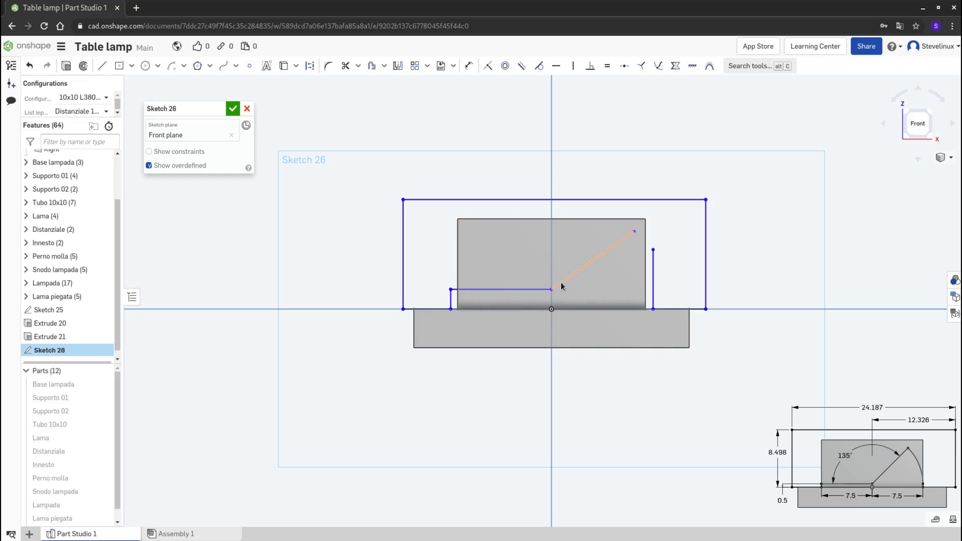
{"action": "key", "text": "d"}
{"action": "left_click", "coordinate": [529, 199]}
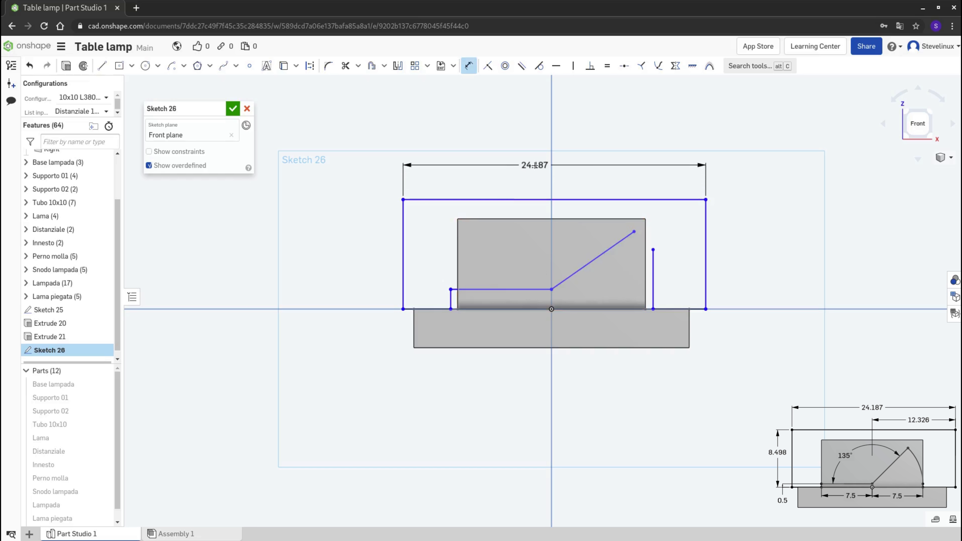
Step: Set the outline's width to 24.187 and left-edge height to 8.498
{"action": "left_click", "coordinate": [535, 165]}
{"action": "key", "text": "Return"}
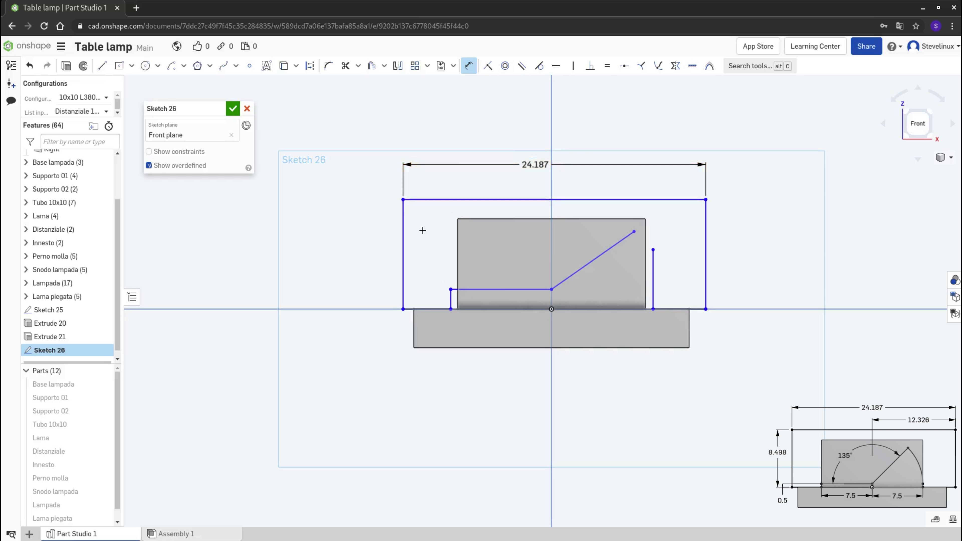
{"action": "left_click", "coordinate": [398, 244]}
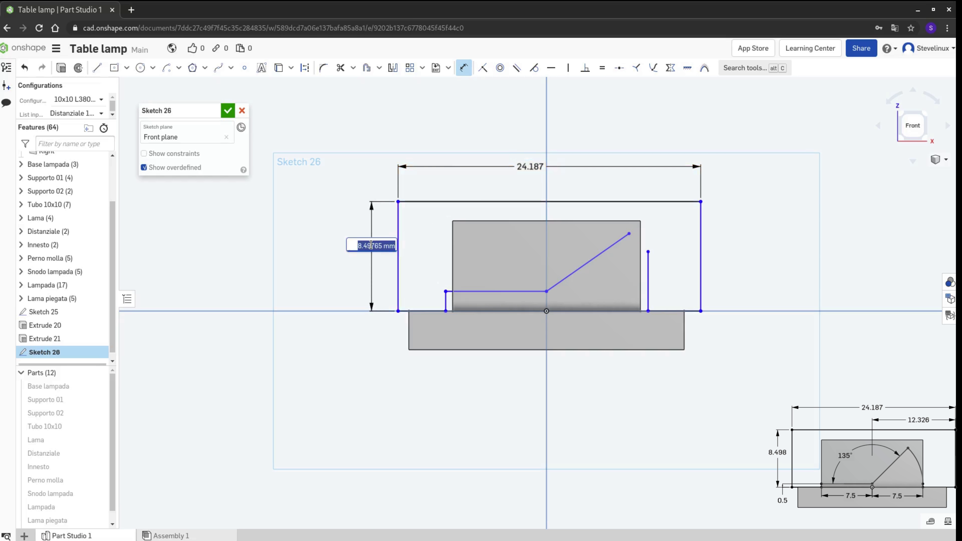
{"action": "key", "text": "Return"}
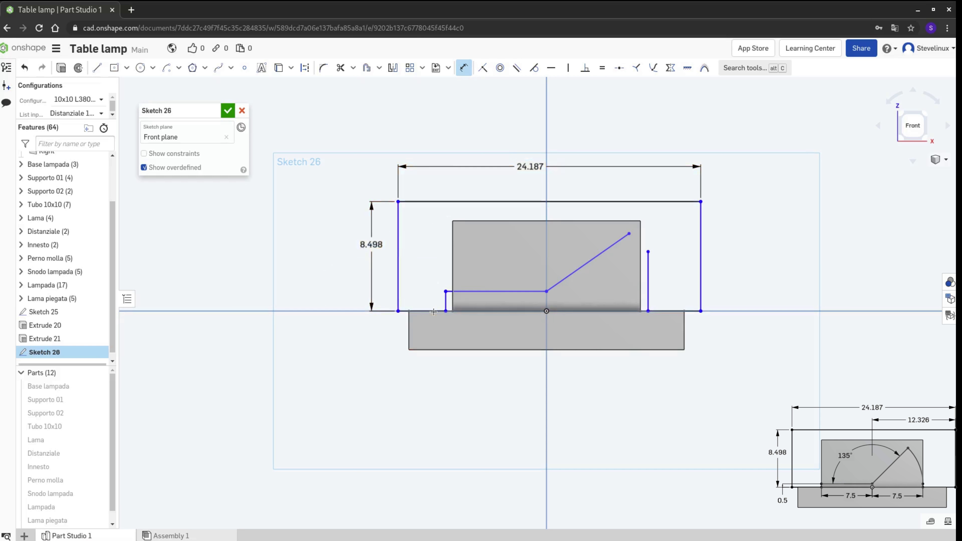
Step: Dimension the diagonal's endpoint and the short vertical line 7.5 from the centre axis
{"action": "left_click", "coordinate": [443, 302]}
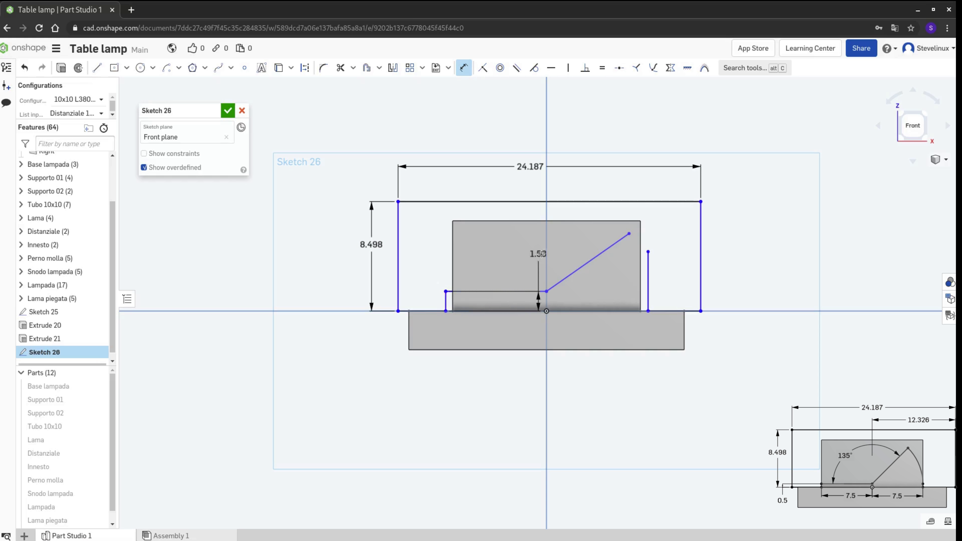
{"action": "left_click", "coordinate": [546, 258]}
{"action": "left_click", "coordinate": [511, 254]}
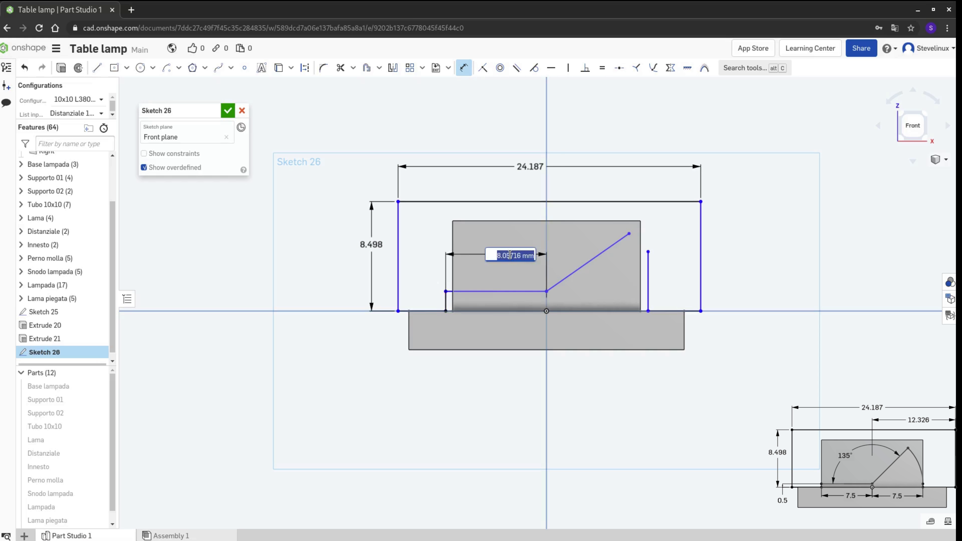
{"action": "type", "text": "7.5"}
{"action": "key", "text": "Return"}
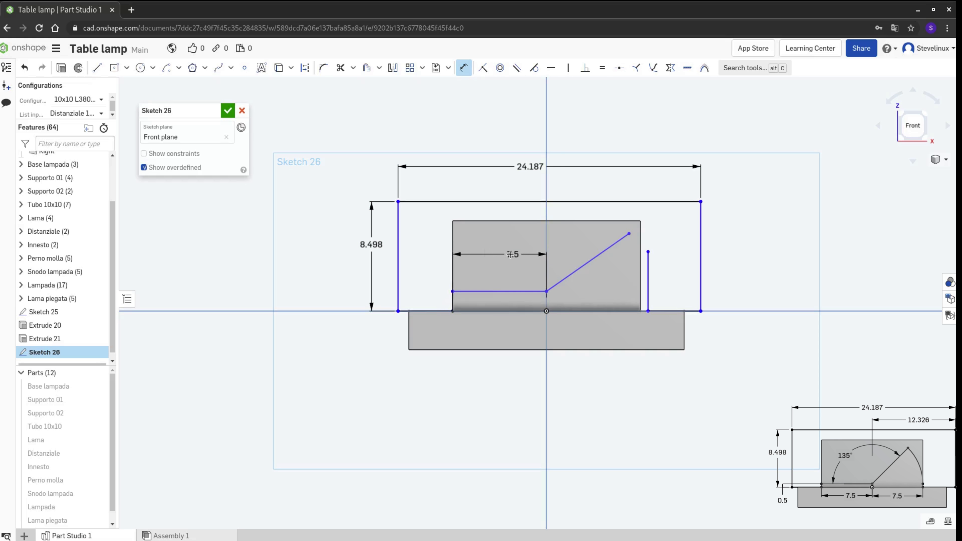
{"action": "left_click", "coordinate": [648, 279]}
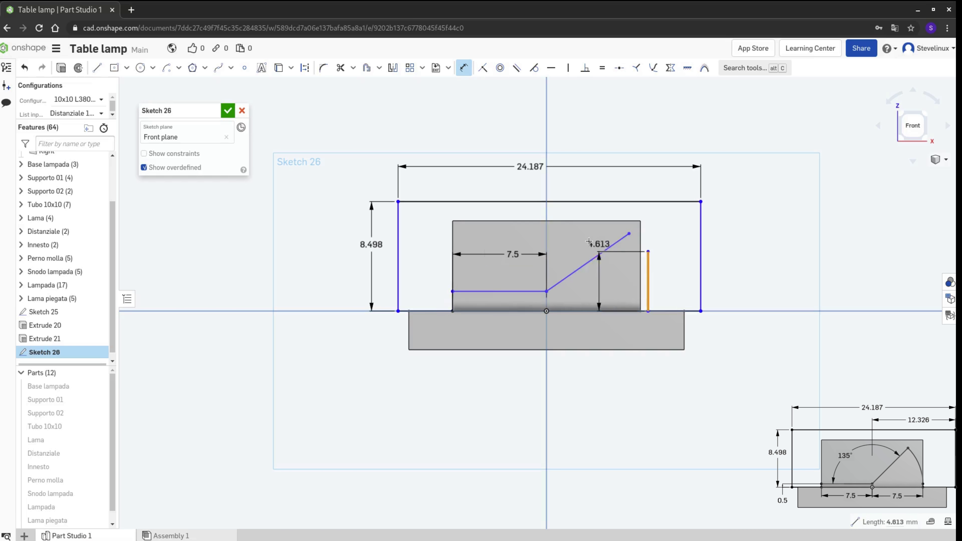
{"action": "left_click", "coordinate": [547, 229]}
{"action": "left_click", "coordinate": [570, 233]}
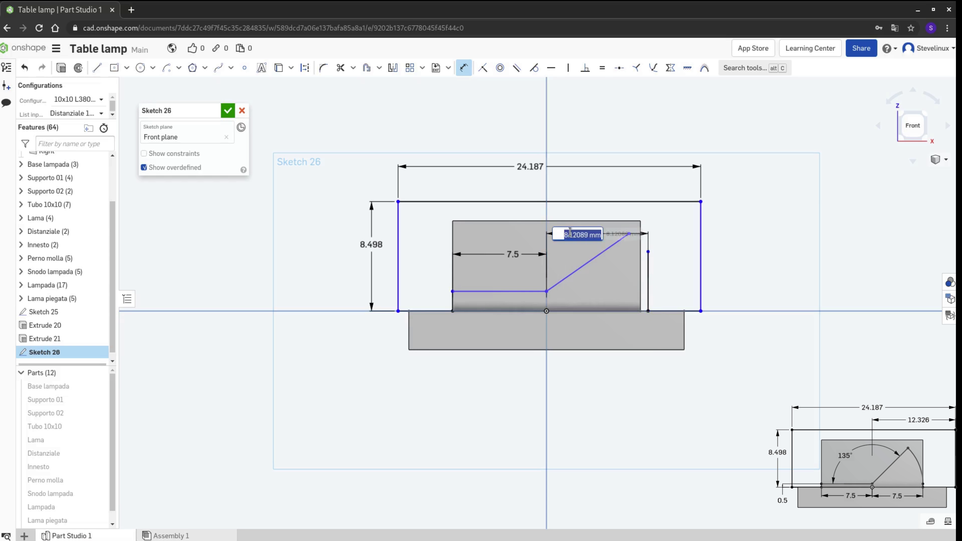
{"action": "type", "text": "7.5"}
{"action": "key", "text": "Return"}
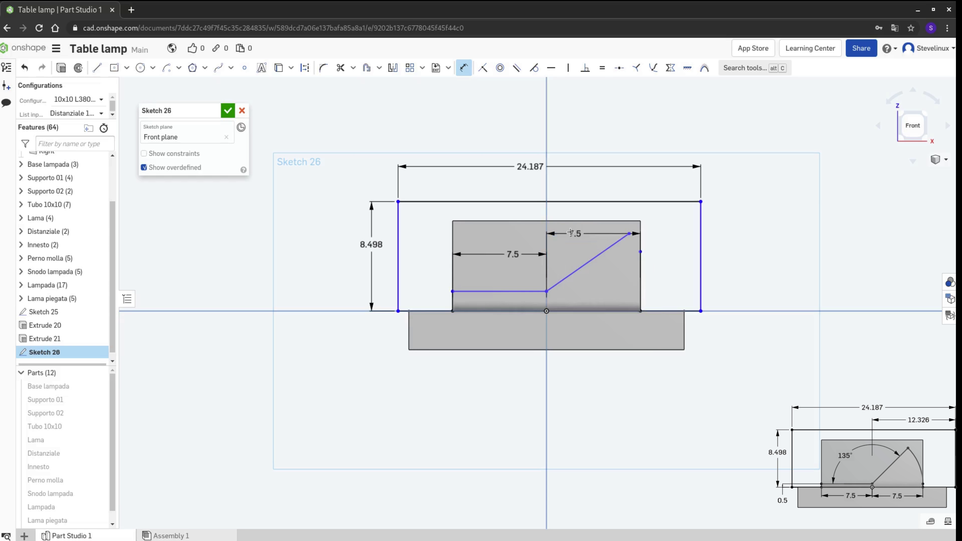
Step: Set the lower horizontal line 0.5 above the baseline
{"action": "left_click", "coordinate": [501, 291]}
{"action": "left_click", "coordinate": [502, 308]}
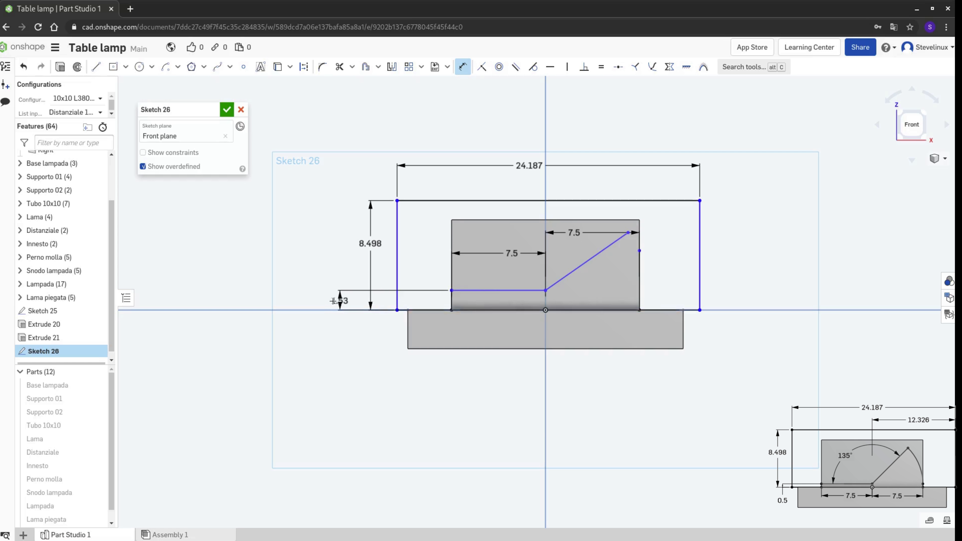
{"action": "left_click", "coordinate": [337, 297]}
{"action": "type", "text": "0.5"}
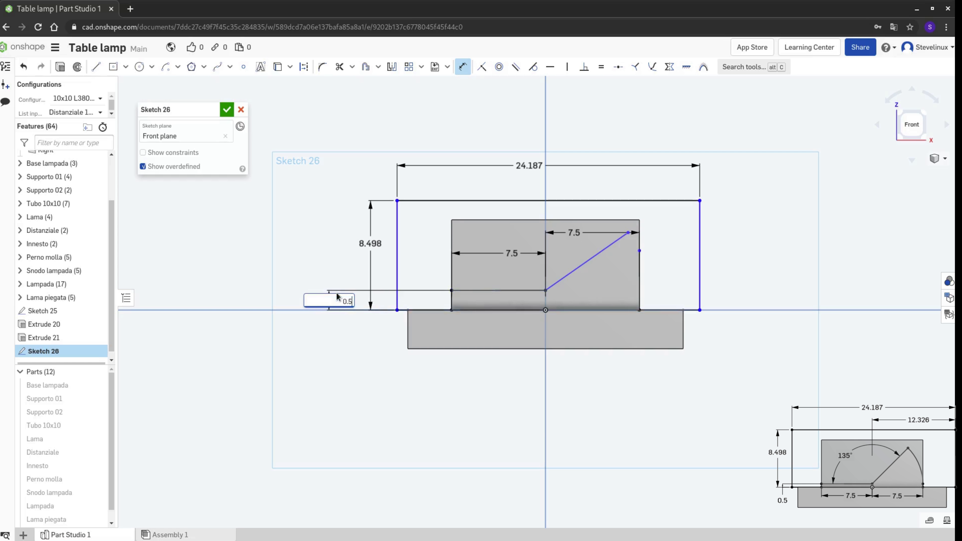
{"action": "key", "text": "Return"}
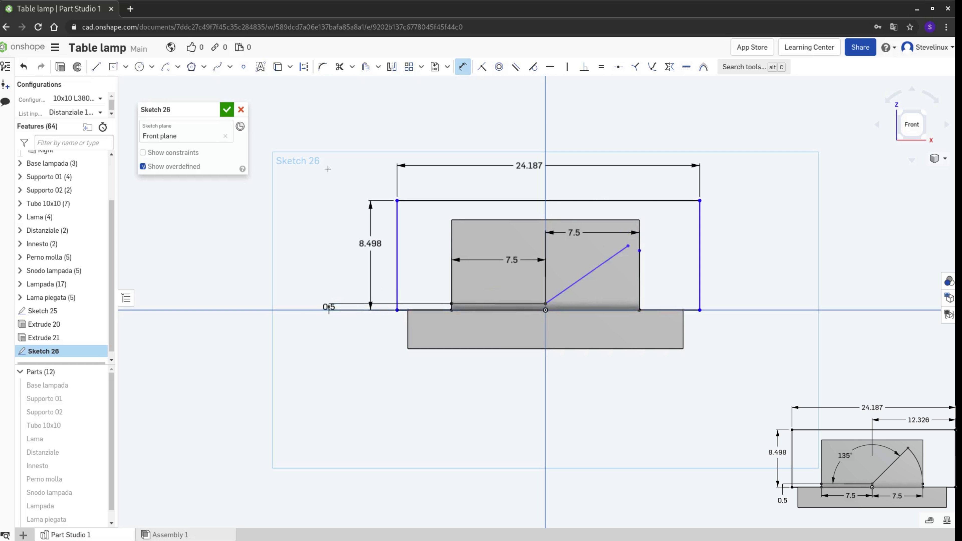
Step: Draw a centre-point arc of radius 7.5 from the baseline's end to the diagonal's top
{"action": "left_click", "coordinate": [178, 66]}
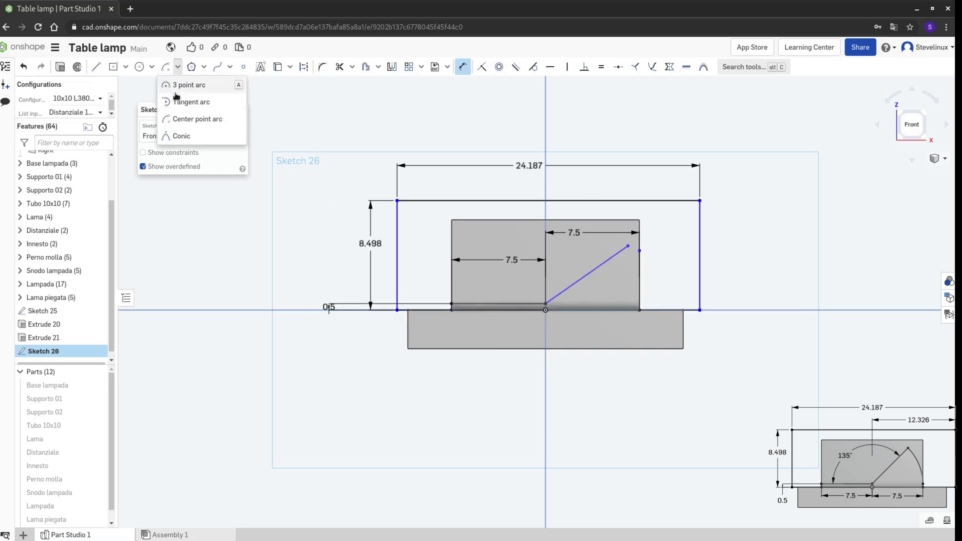
{"action": "left_click", "coordinate": [182, 119]}
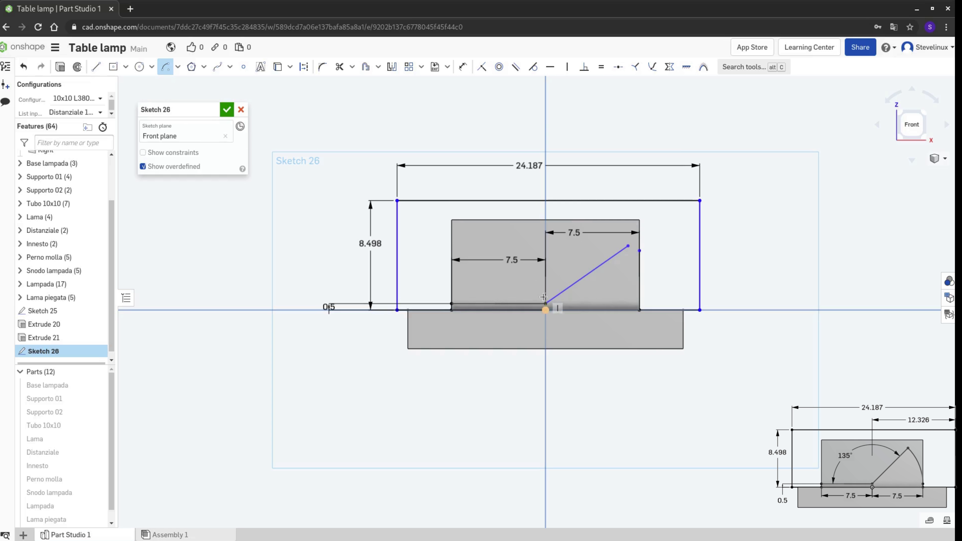
{"action": "left_click", "coordinate": [544, 304]}
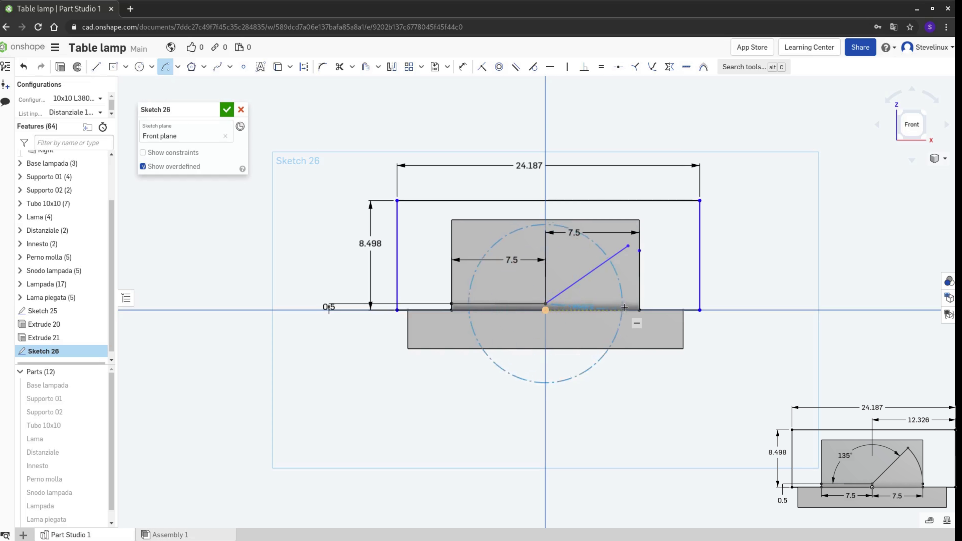
{"action": "left_click", "coordinate": [637, 300]}
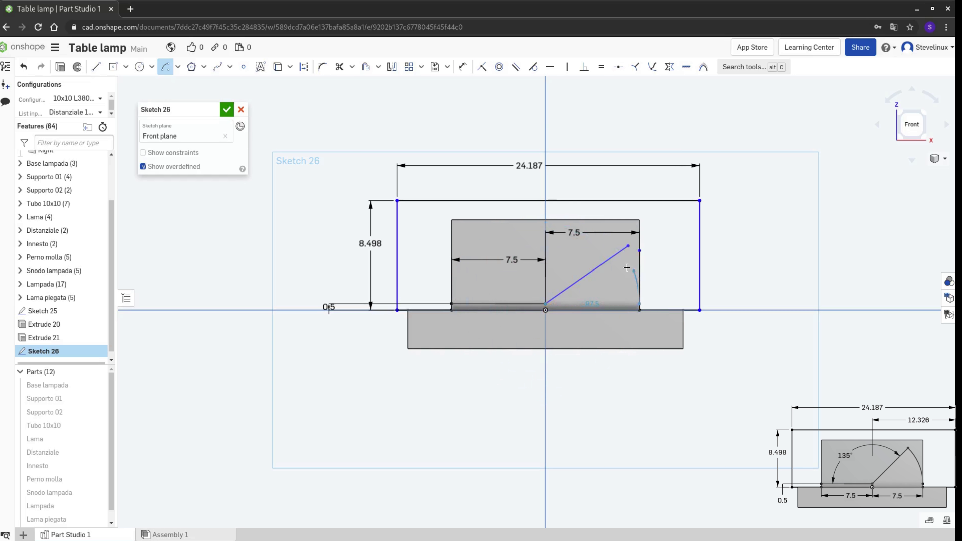
{"action": "left_click", "coordinate": [619, 254]}
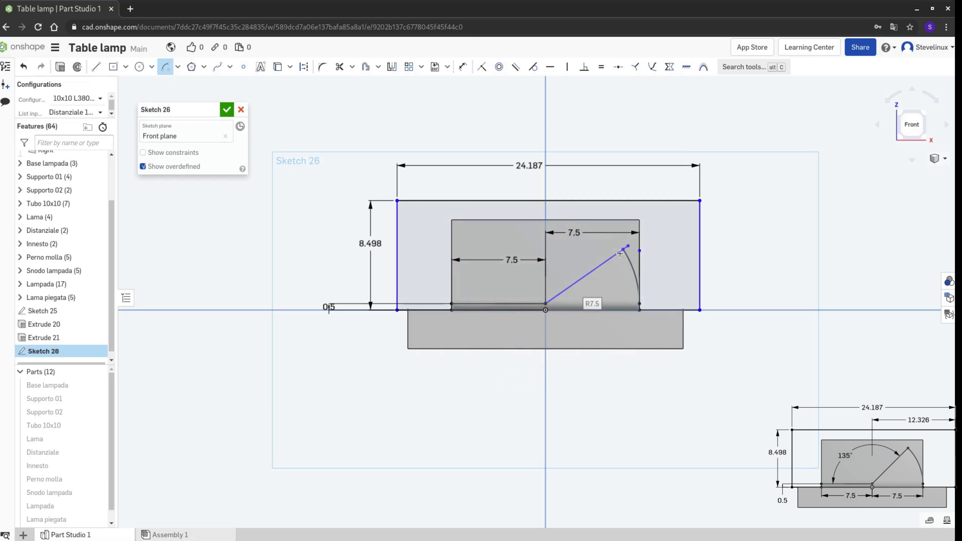
{"action": "key", "text": "Escape"}
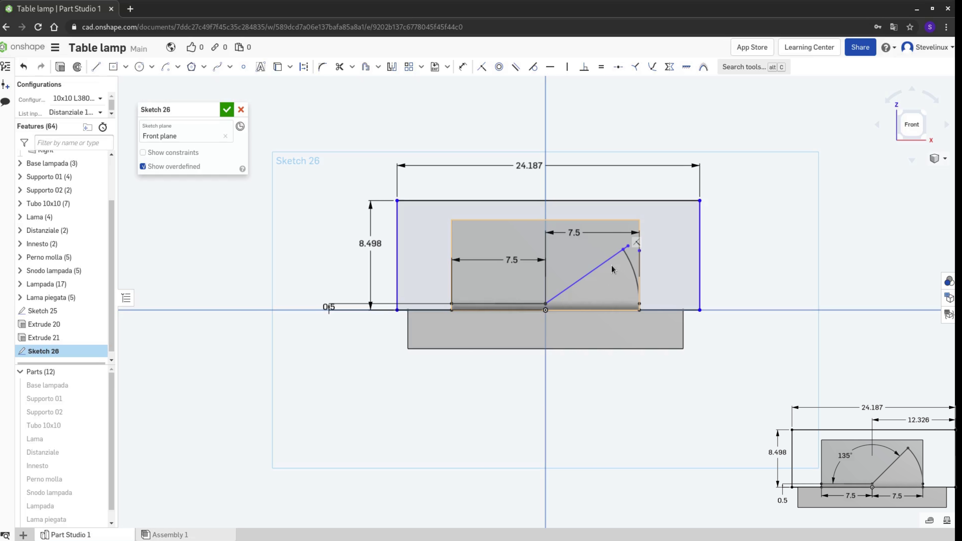
Step: Dimension the slanted line at 135° to the flat line
{"action": "key", "text": "u"}
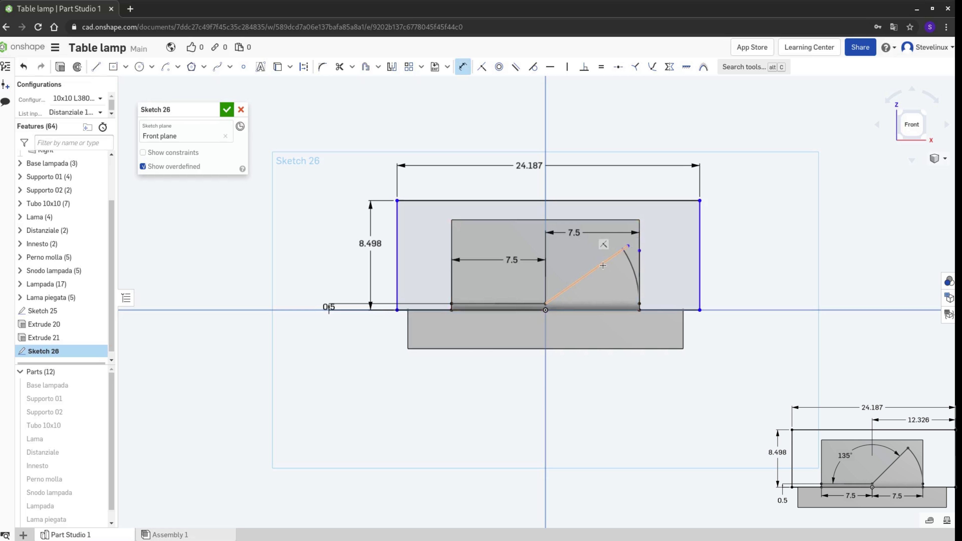
{"action": "left_click", "coordinate": [603, 265]}
{"action": "left_click", "coordinate": [504, 303]}
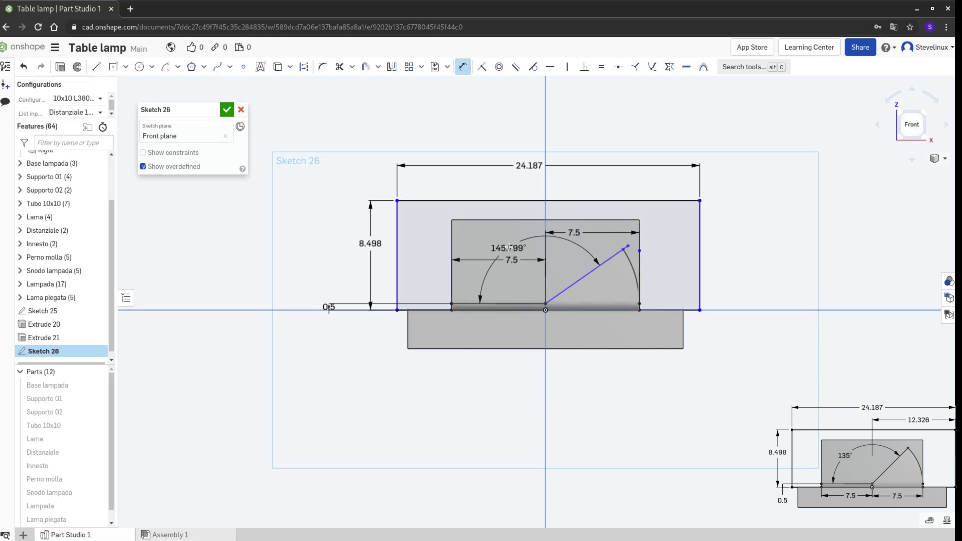
{"action": "left_click", "coordinate": [510, 238]}
{"action": "type", "text": "135"}
{"action": "key", "text": "Return"}
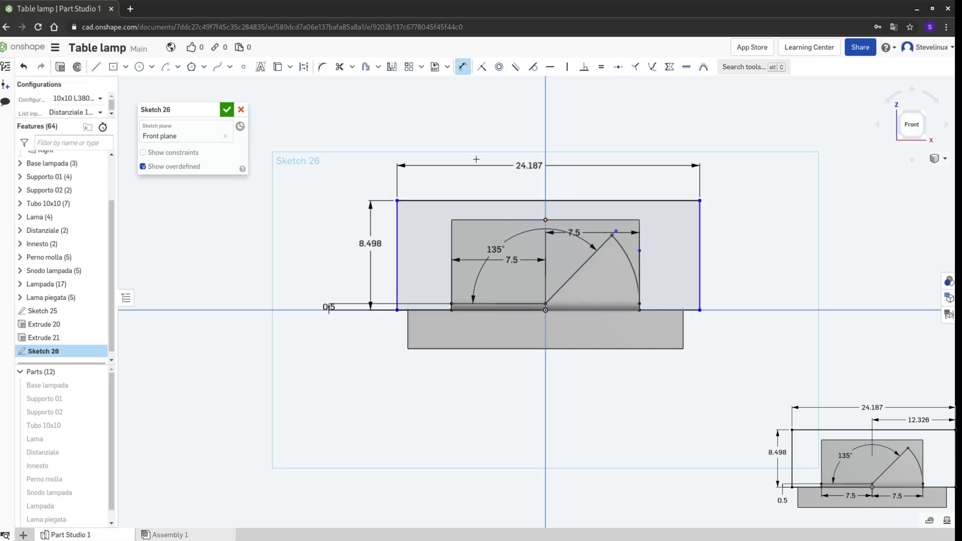
Step: Trim the extra arc stub and the leftover right vertical segment
{"action": "left_click", "coordinate": [339, 67]}
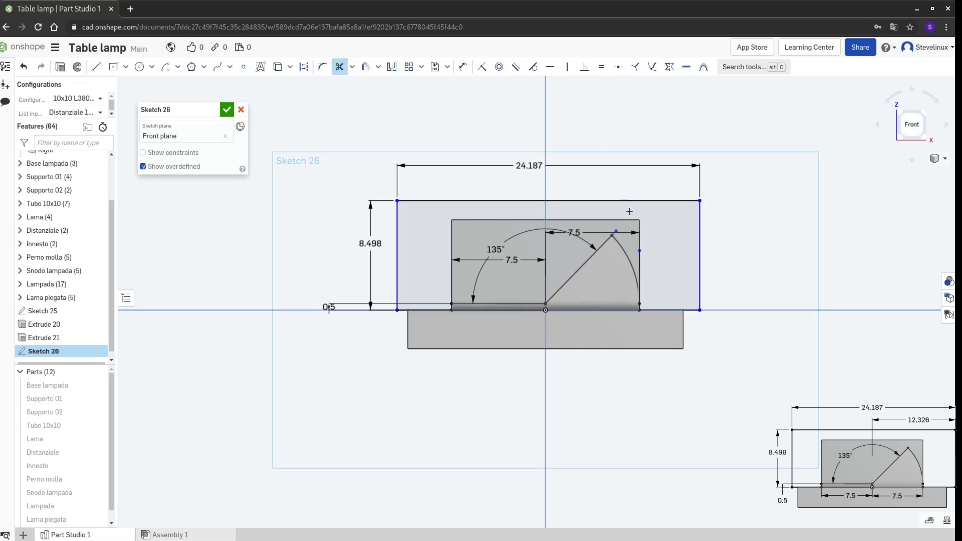
{"action": "scroll", "coordinate": [629, 211], "scroll_direction": "up", "scroll_amount": 1}
{"action": "scroll", "coordinate": [621, 221], "scroll_direction": "up", "scroll_amount": 2}
{"action": "scroll", "coordinate": [607, 237], "scroll_direction": "up", "scroll_amount": 3}
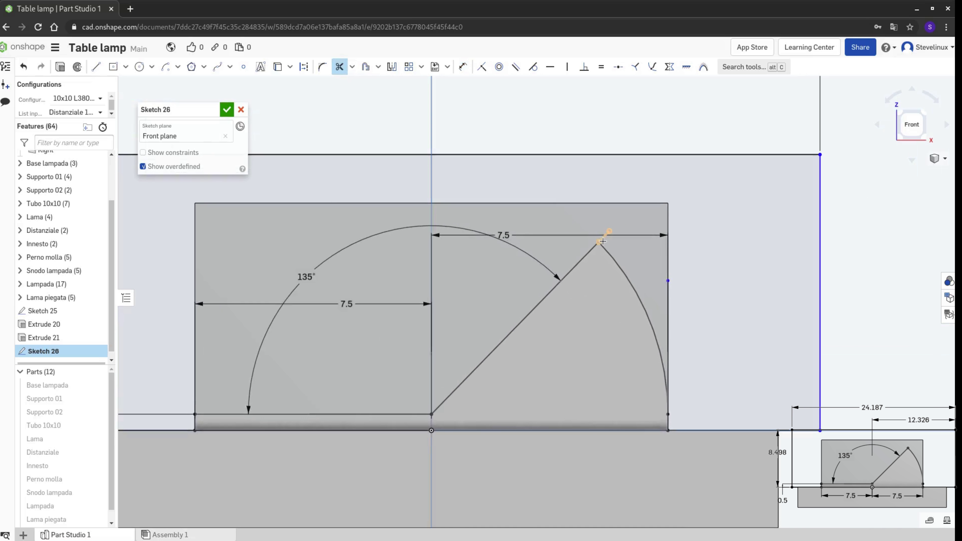
{"action": "left_click", "coordinate": [603, 242]}
{"action": "left_click", "coordinate": [667, 309]}
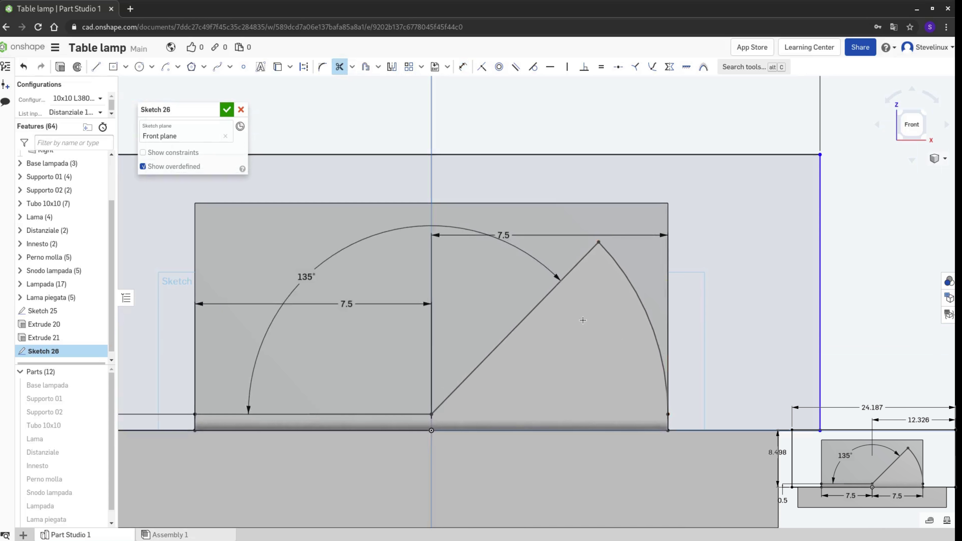
{"action": "scroll", "coordinate": [583, 320], "scroll_direction": "down", "scroll_amount": 3}
{"action": "scroll", "coordinate": [625, 330], "scroll_direction": "down", "scroll_amount": 2}
{"action": "scroll", "coordinate": [655, 335], "scroll_direction": "down", "scroll_amount": 1}
Step: Dimension the box's right edge 12.326 from the vertical centre line
{"action": "key", "text": "d"}
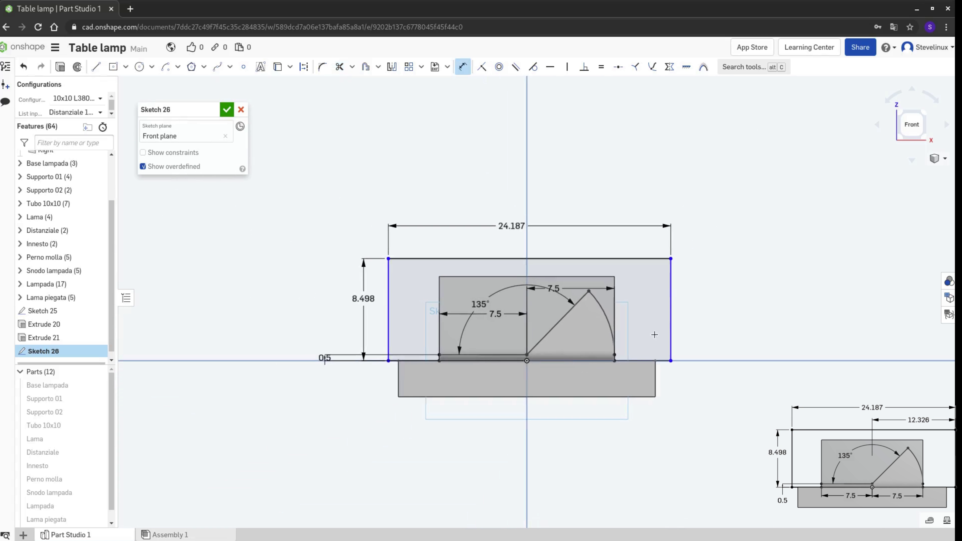
{"action": "left_click", "coordinate": [672, 291]}
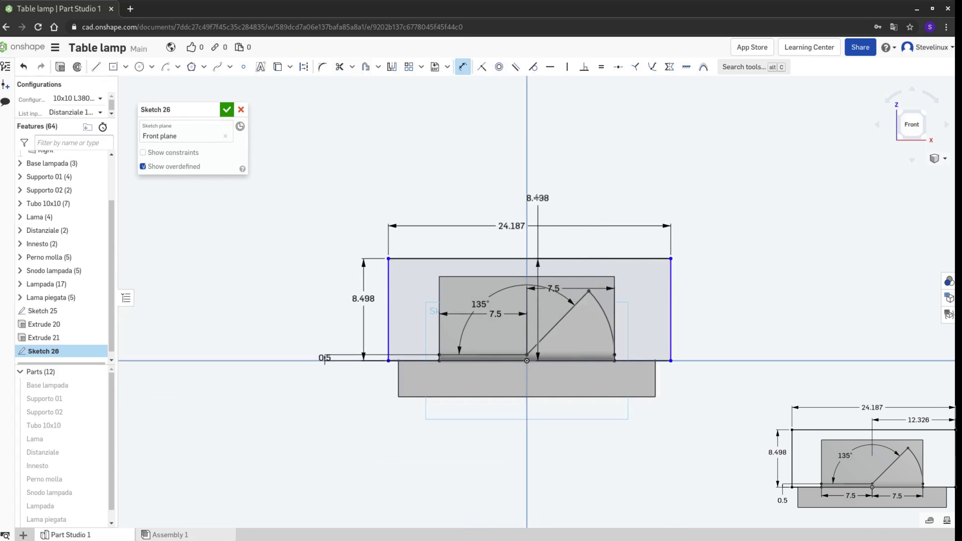
{"action": "left_click", "coordinate": [527, 191]}
{"action": "left_click", "coordinate": [590, 199]}
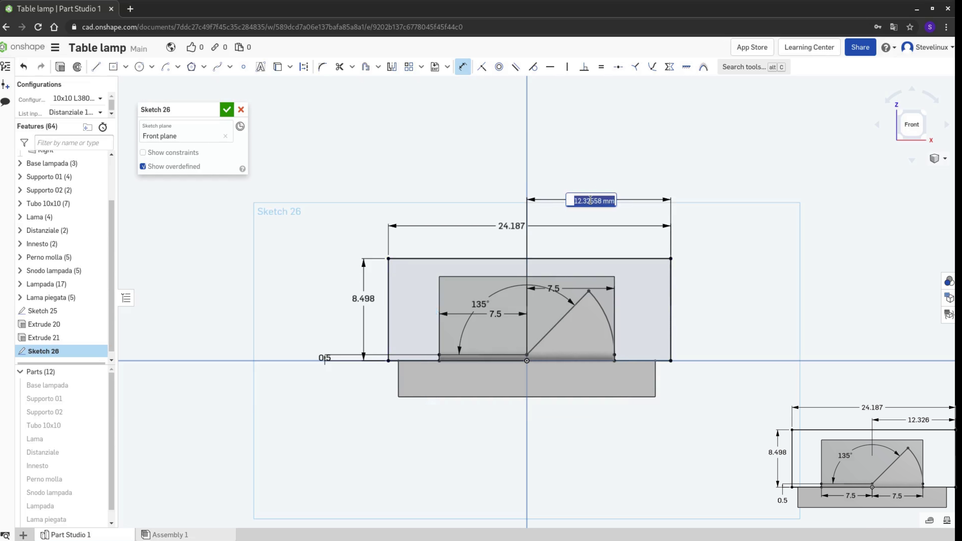
{"action": "key", "text": "Return"}
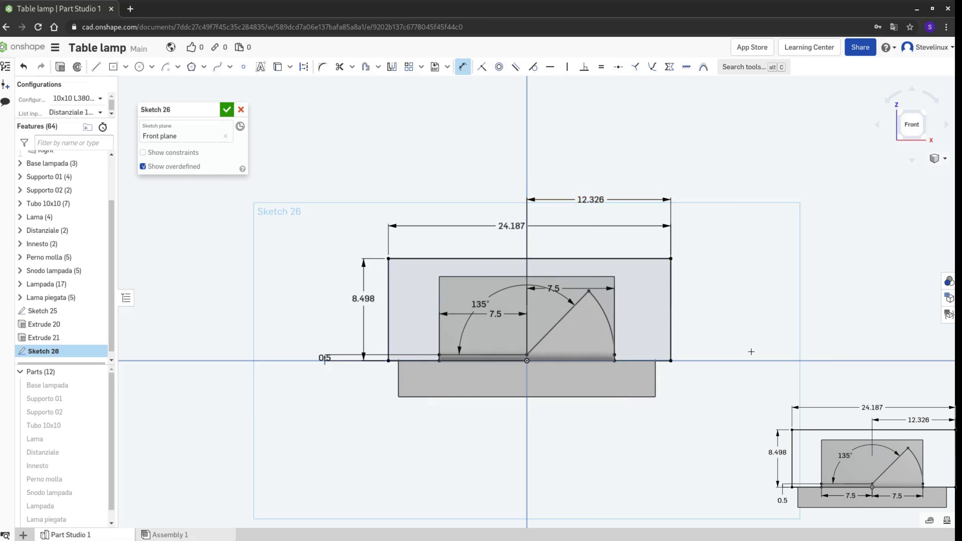
Step: Cut Sketch 26's outer region with a symmetric 25 mm Remove extrude
{"action": "left_click", "coordinate": [60, 67]}
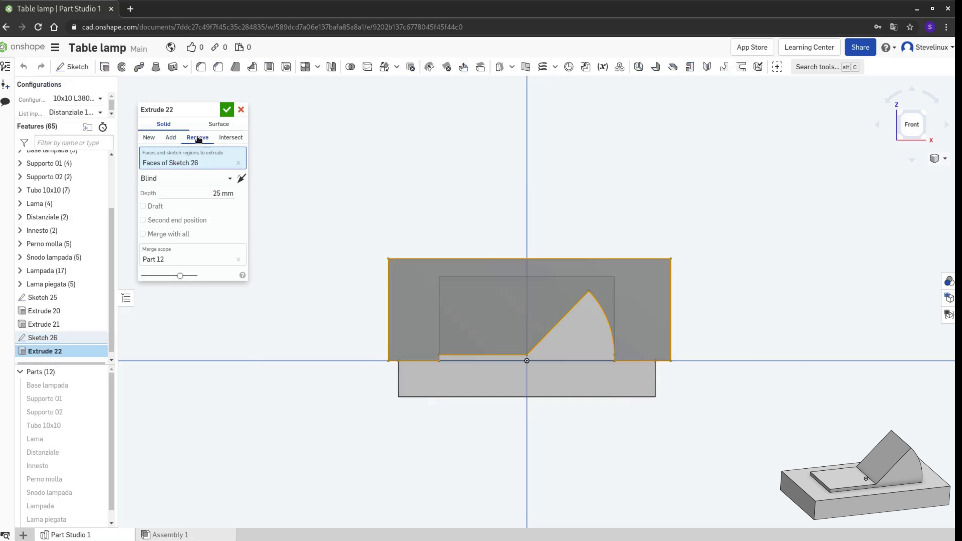
{"action": "left_click", "coordinate": [185, 180]}
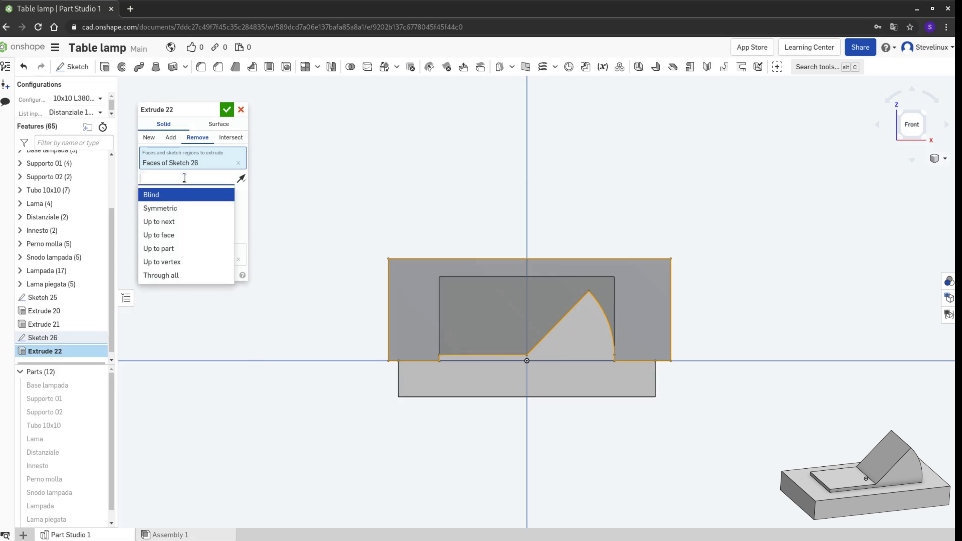
{"action": "left_click", "coordinate": [190, 209]}
{"action": "right_click_drag", "start_coordinate": [354, 316], "coordinate": [383, 330]}
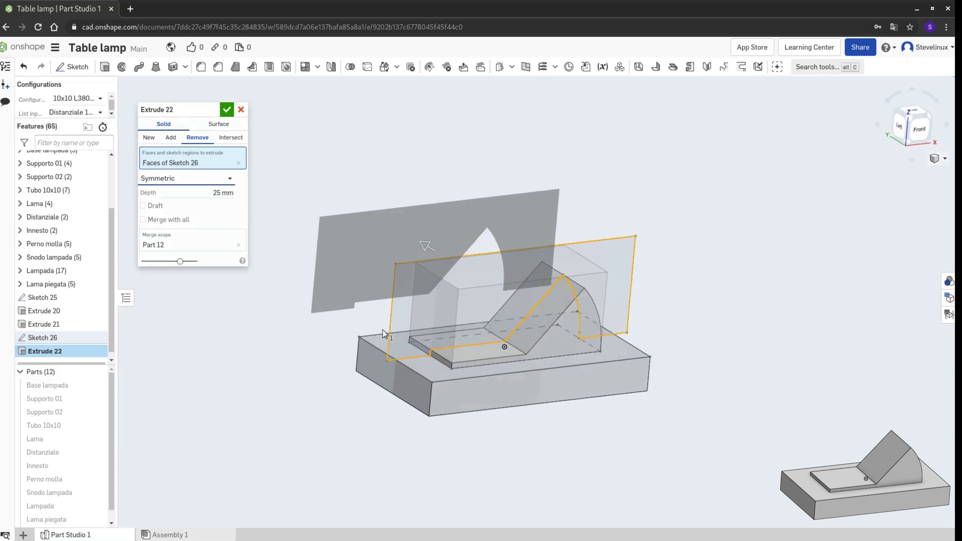
{"action": "left_click", "coordinate": [225, 109]}
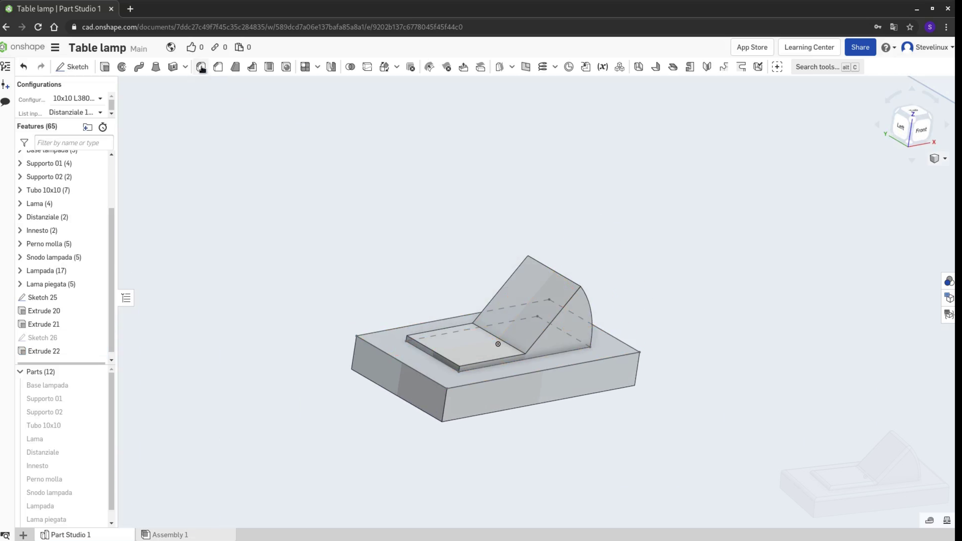
{"action": "key", "text": "shift+f"}
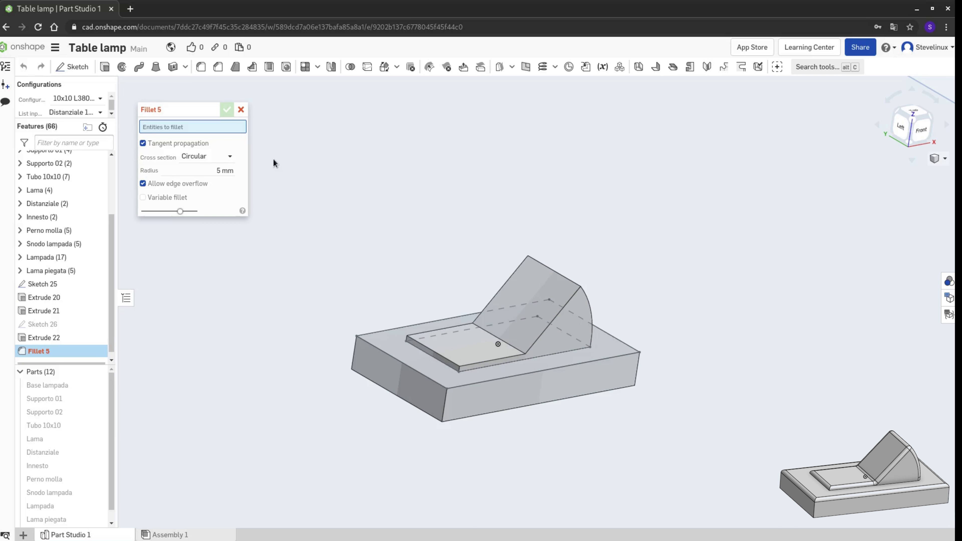
Step: Set the fillet radius to 0.5 mm and select the bend, flat-leg, recess and arc edges
{"action": "left_click", "coordinate": [211, 168]}
{"action": "type", "text": "0.5"}
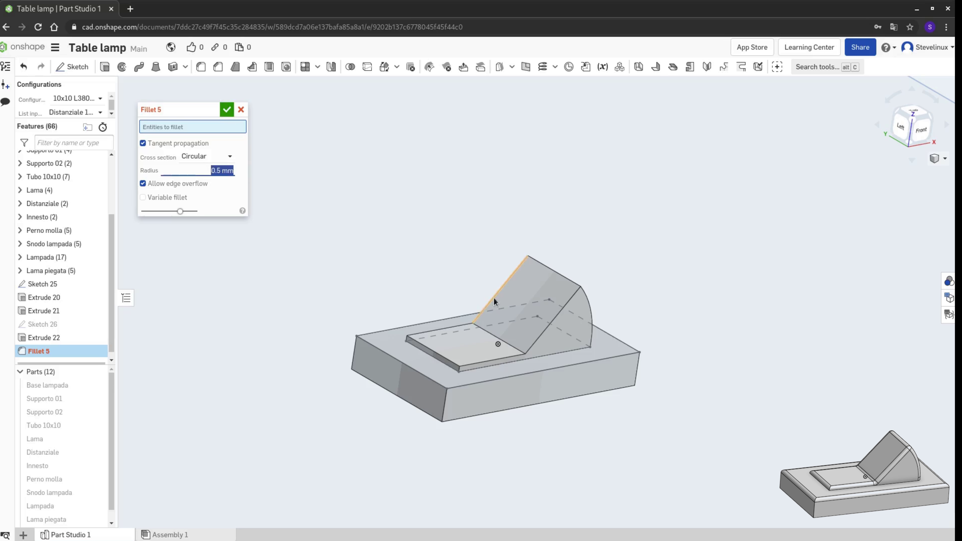
{"action": "left_click", "coordinate": [474, 358]}
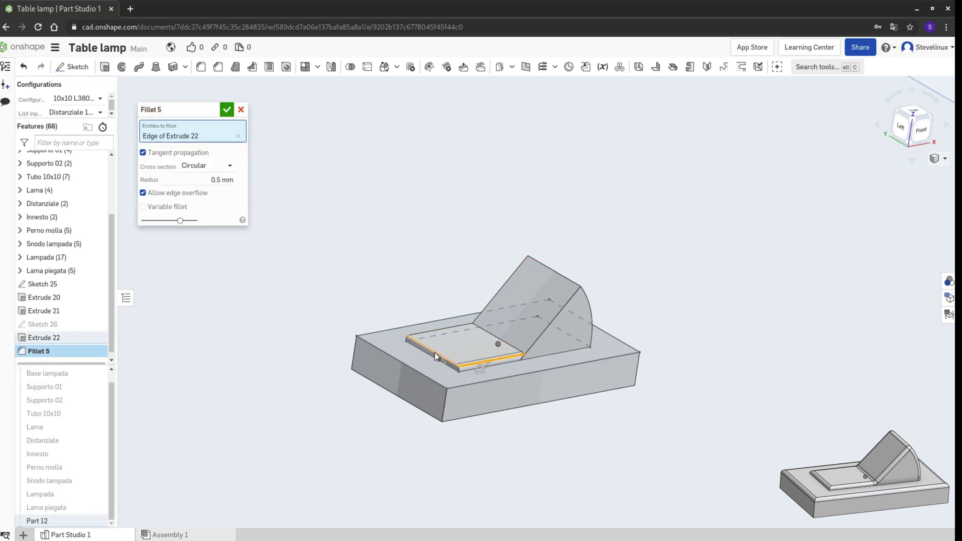
{"action": "left_click", "coordinate": [435, 352]}
{"action": "left_click", "coordinate": [495, 336]}
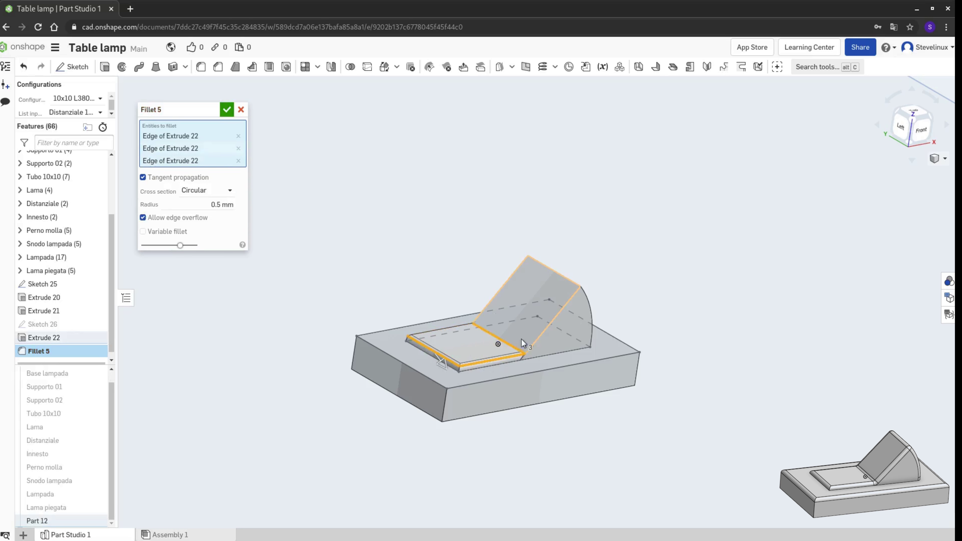
{"action": "left_click", "coordinate": [538, 337]}
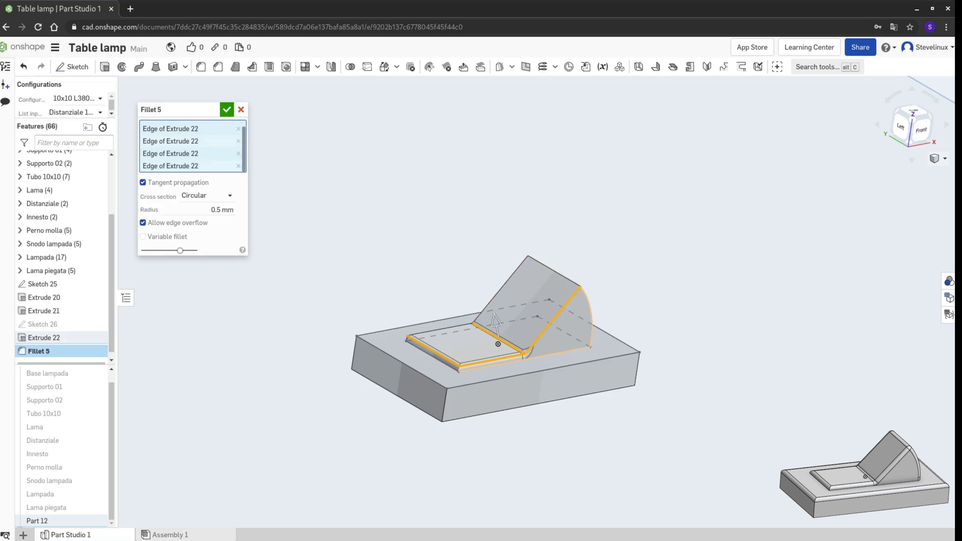
{"action": "left_click", "coordinate": [591, 317]}
Step: Add the upper slanted and top arc edges and confirm the 0.5 mm fillet
{"action": "left_click", "coordinate": [553, 270]}
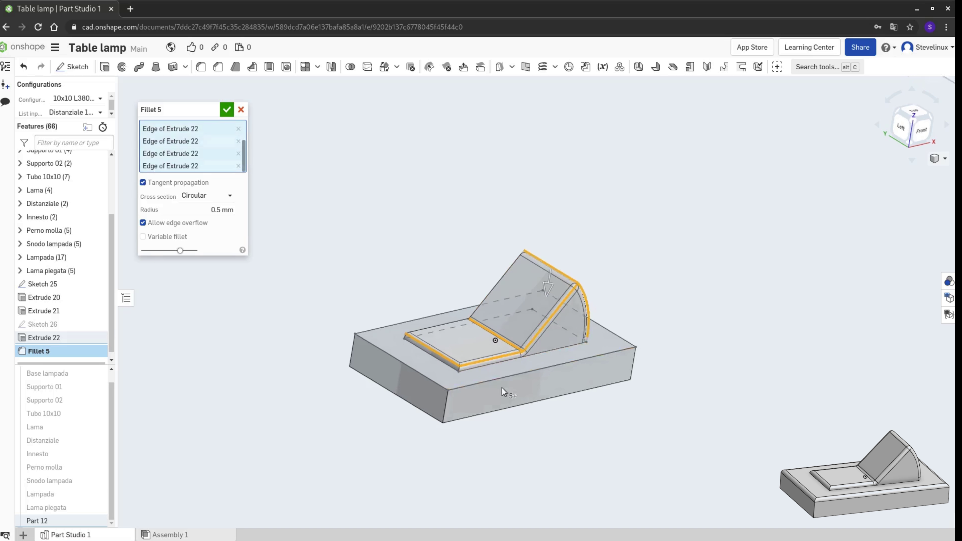
{"action": "right_click_drag", "start_coordinate": [503, 388], "coordinate": [559, 424]}
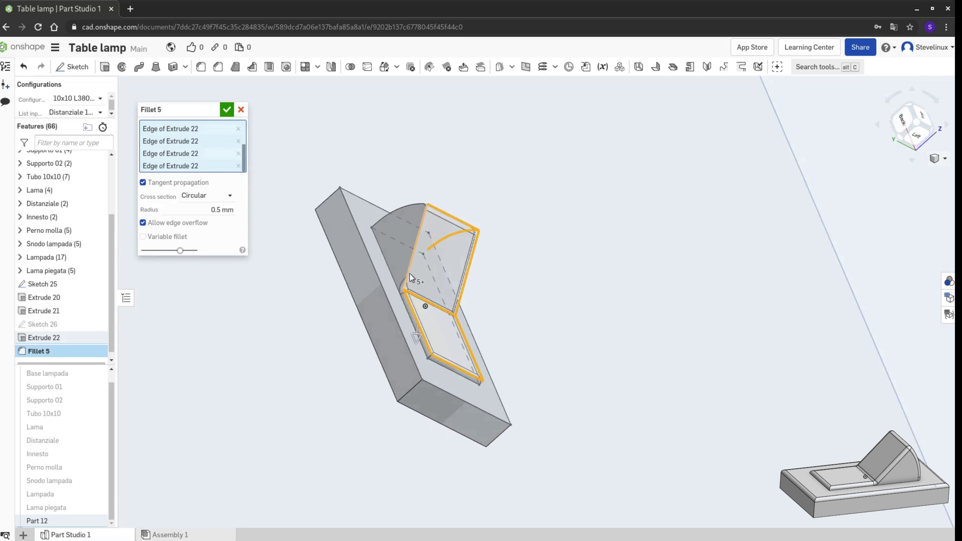
{"action": "left_click", "coordinate": [393, 212]}
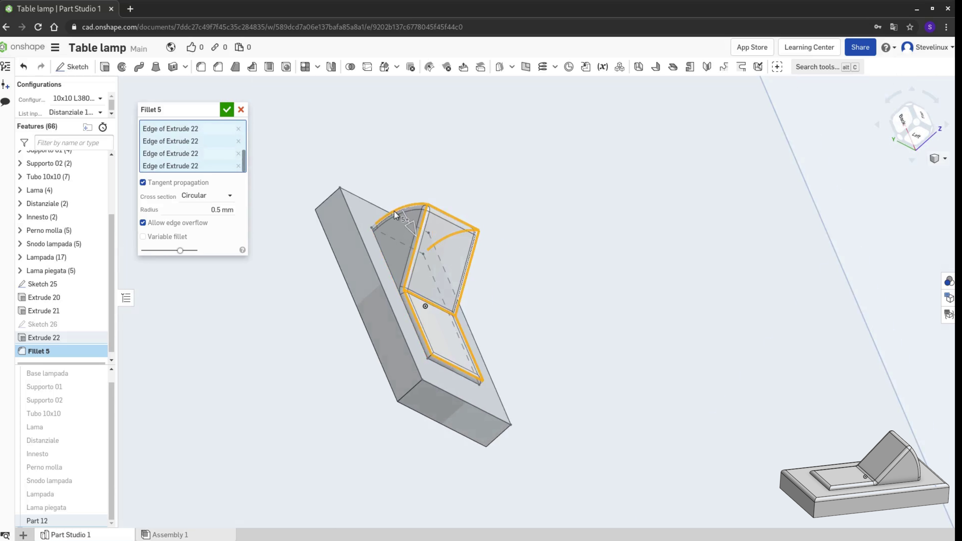
{"action": "left_click", "coordinate": [226, 109]}
{"action": "mouse_move", "coordinate": [550, 286]}
{"action": "right_mouse_down"}
{"action": "mouse_move", "coordinate": [517, 332]}
{"action": "mouse_move", "coordinate": [467, 316]}
{"action": "right_mouse_up"}
{"action": "right_click_drag", "start_coordinate": [512, 360], "coordinate": [606, 361]}
Step: Fillet the base plate's four top edges at 0.5 mm and hide Sketch 25
{"action": "left_click", "coordinate": [201, 67]}
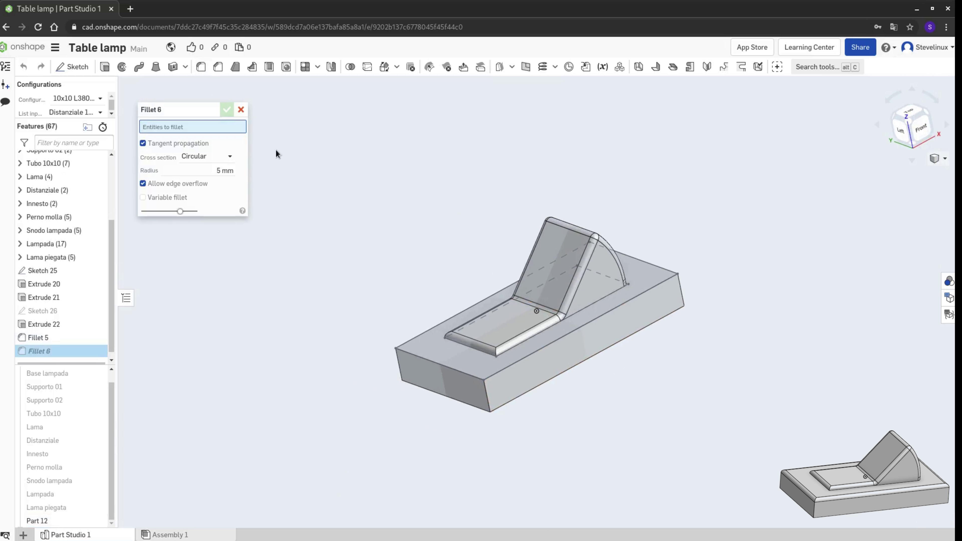
{"action": "left_click", "coordinate": [212, 168]}
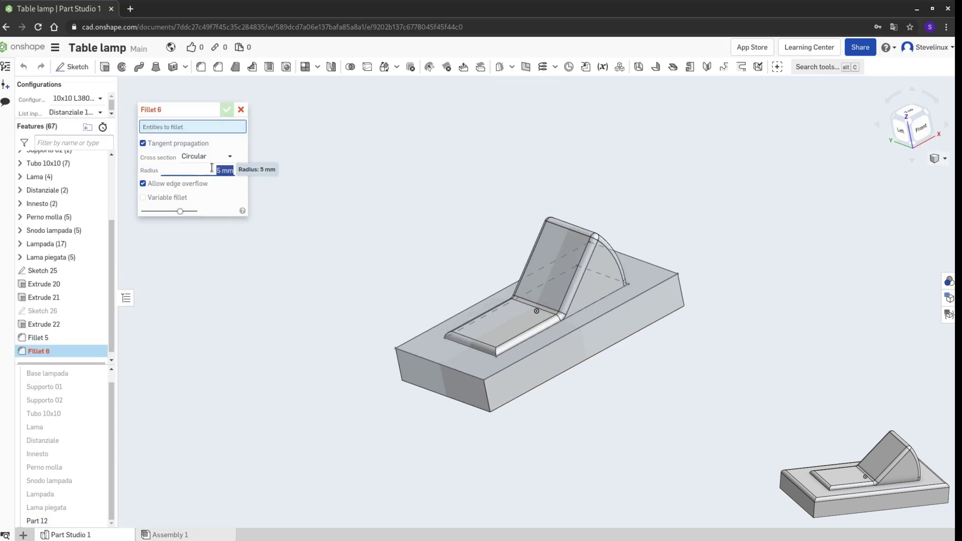
{"action": "type", "text": "0.5"}
{"action": "key", "text": "Return"}
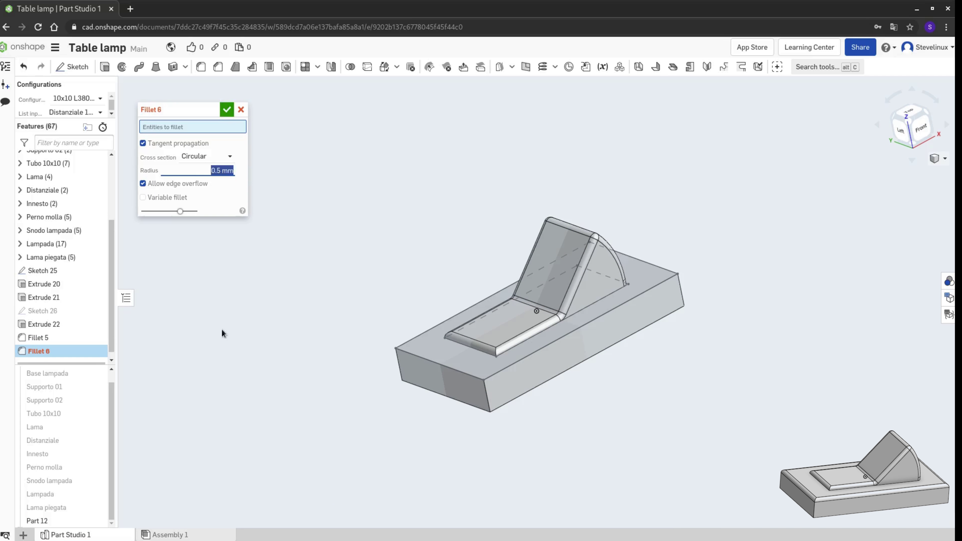
{"action": "left_click", "coordinate": [509, 365]}
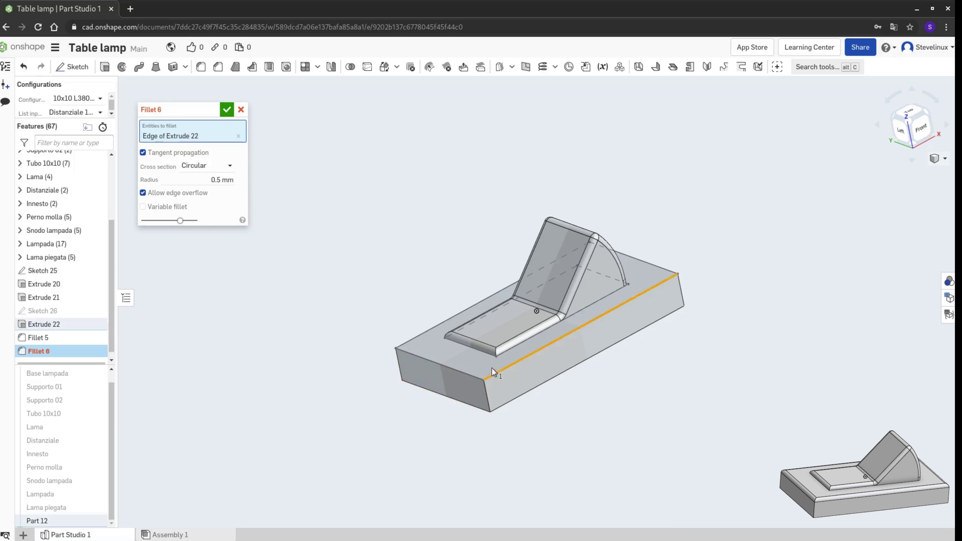
{"action": "left_click", "coordinate": [462, 374]}
{"action": "left_click", "coordinate": [419, 339]}
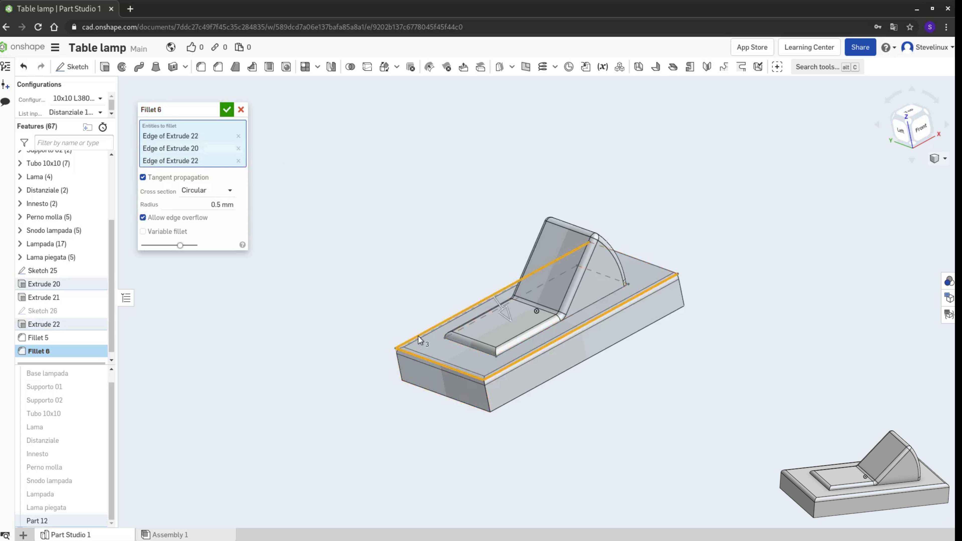
{"action": "left_click", "coordinate": [646, 263]}
{"action": "left_click", "coordinate": [227, 110]}
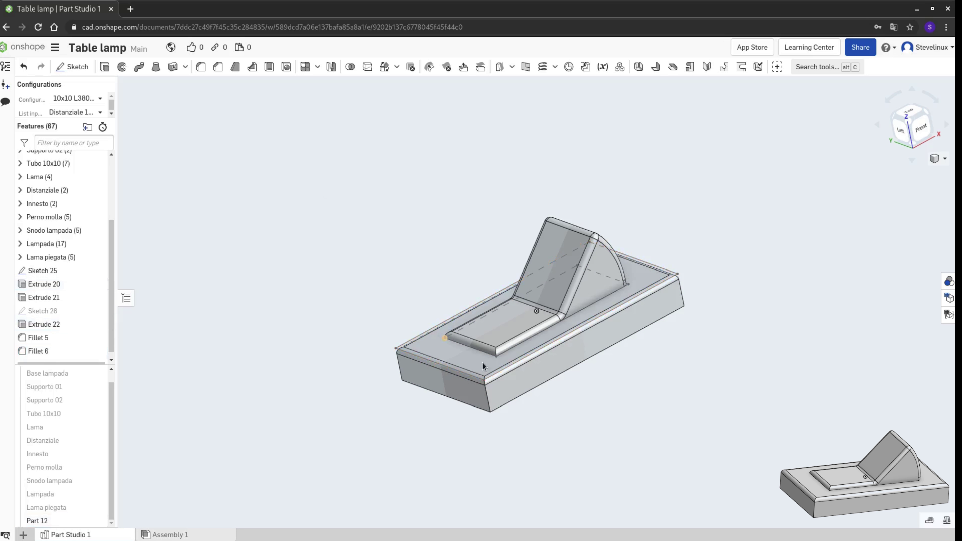
{"action": "mouse_move", "coordinate": [697, 394]}
{"action": "right_mouse_down"}
{"action": "mouse_move", "coordinate": [660, 428]}
{"action": "mouse_move", "coordinate": [673, 444]}
{"action": "mouse_move", "coordinate": [705, 398]}
{"action": "right_mouse_up"}
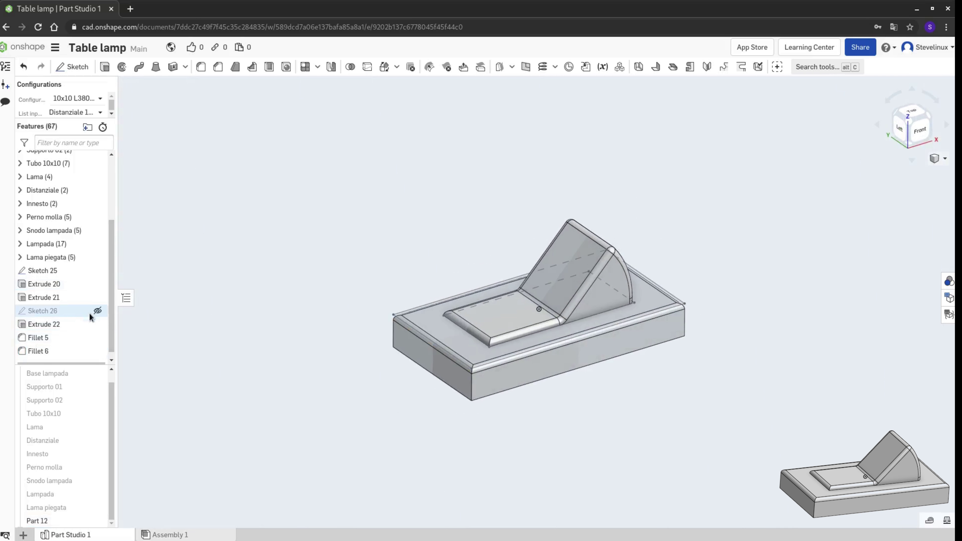
{"action": "left_click", "coordinate": [98, 270]}
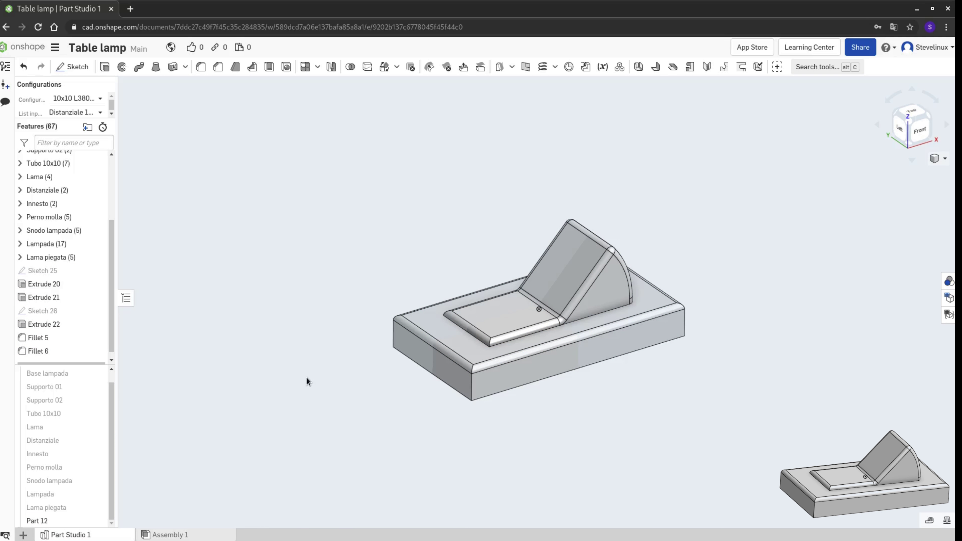
{"action": "right_click_drag", "start_coordinate": [306, 378], "coordinate": [310, 401]}
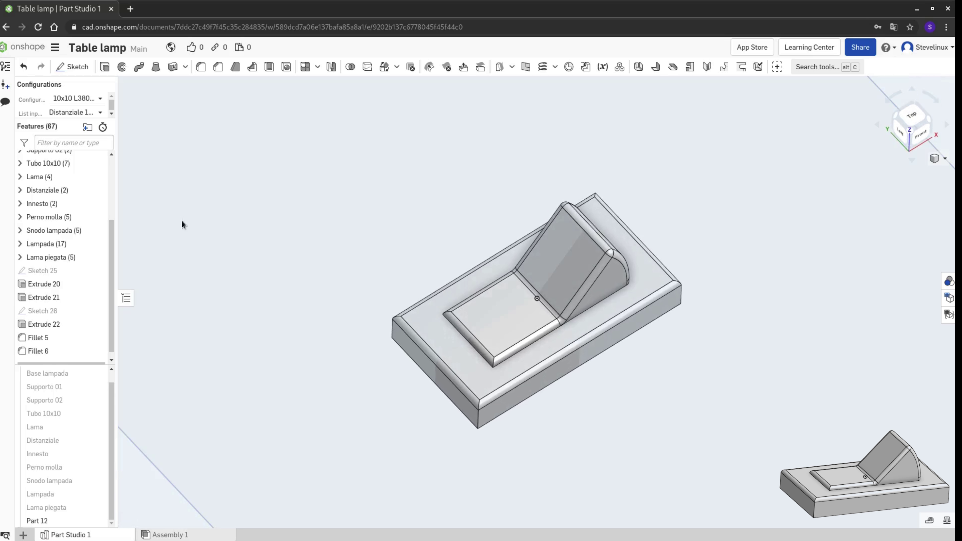
Step: Create a folder named Interruttore and move Sketch 25 through Fillet 6 into it
{"action": "left_click", "coordinate": [86, 127]}
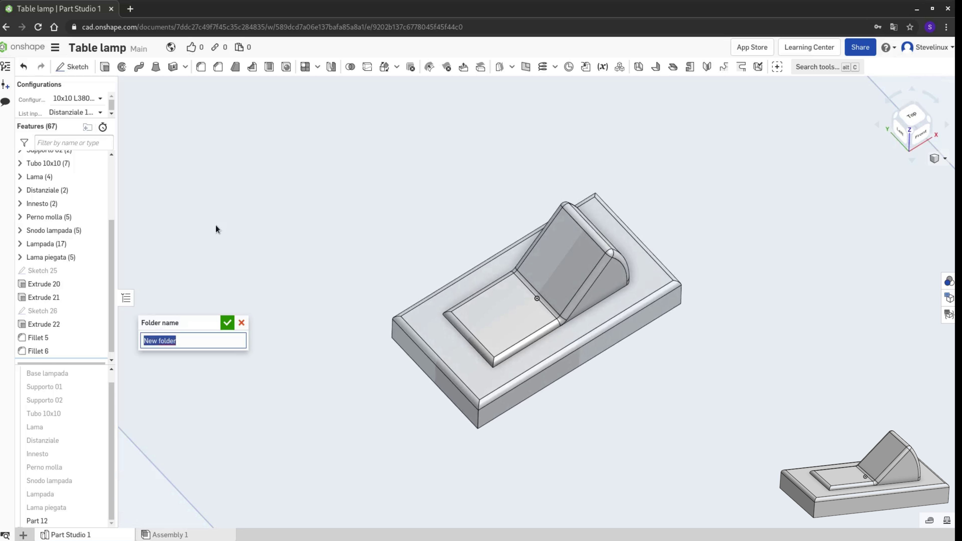
{"action": "type", "text": "Interr"}
{"action": "type", "text": "uttore"}
{"action": "key", "text": "Return"}
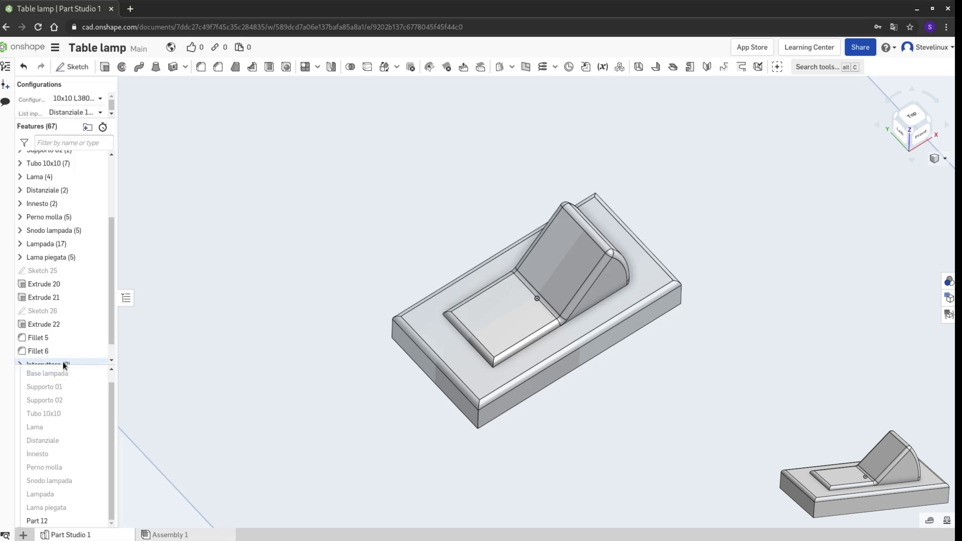
{"action": "mouse_move", "coordinate": [62, 365]}
{"action": "left_mouse_down"}
{"action": "mouse_move", "coordinate": [58, 459]}
{"action": "mouse_move", "coordinate": [48, 346]}
{"action": "left_mouse_up"}
{"action": "left_click_drag", "start_coordinate": [42, 447], "coordinate": [42, 361]}
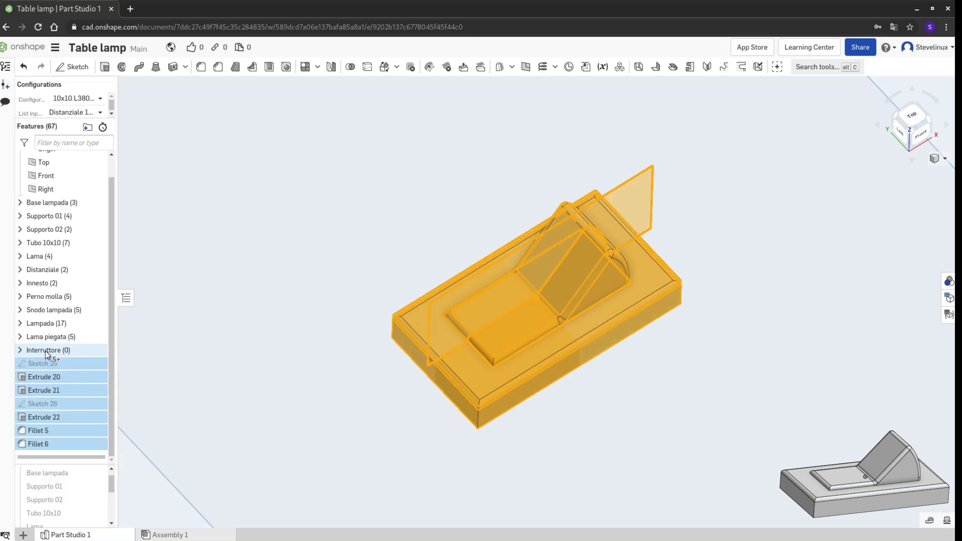
{"action": "left_click_drag", "start_coordinate": [42, 361], "coordinate": [45, 350]}
{"action": "mouse_move", "coordinate": [118, 344]}
{"action": "left_mouse_down"}
{"action": "mouse_move", "coordinate": [85, 377]}
{"action": "mouse_move", "coordinate": [91, 384]}
{"action": "left_mouse_up"}
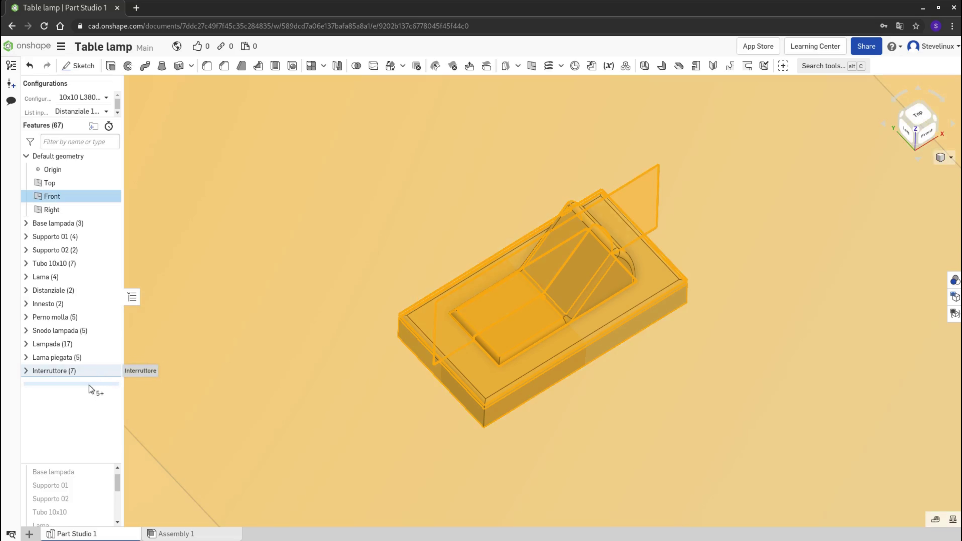
{"action": "left_click_drag", "start_coordinate": [79, 463], "coordinate": [80, 342]}
Step: Rename Part 12 to Interruttore and zoom to fit the Part Studio
{"action": "right_click", "coordinate": [57, 510]}
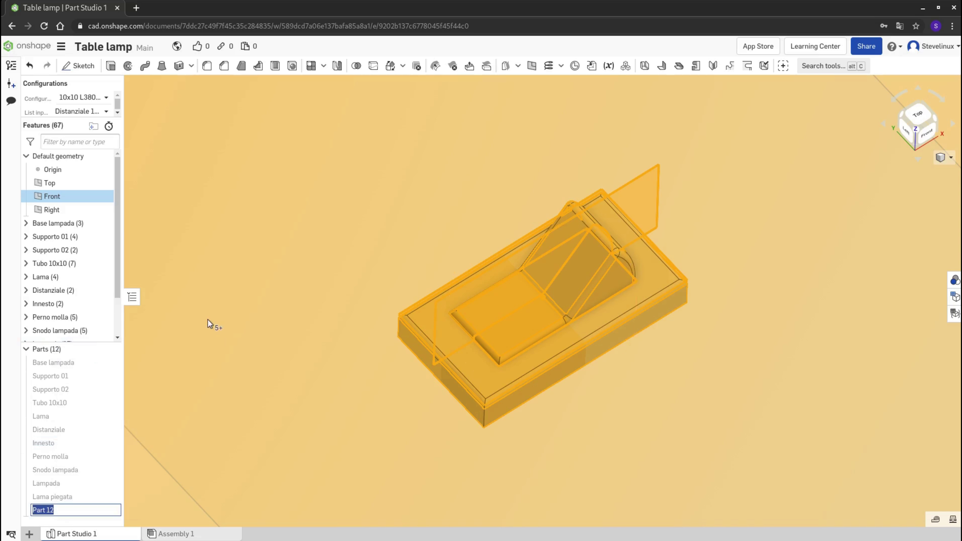
{"action": "type", "text": "Interruttore"}
{"action": "key", "text": "Return"}
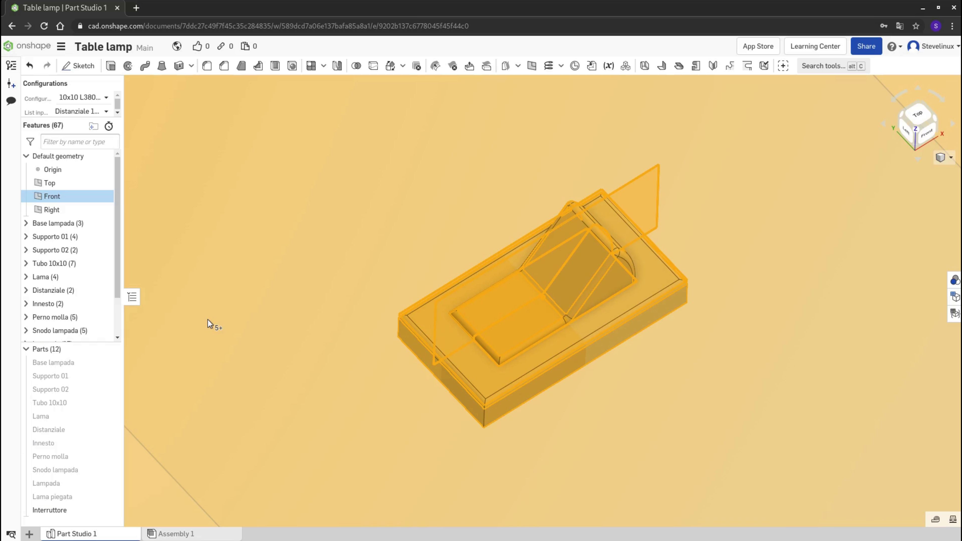
{"action": "key", "text": "shift+7"}
{"action": "left_click", "coordinate": [248, 256]}
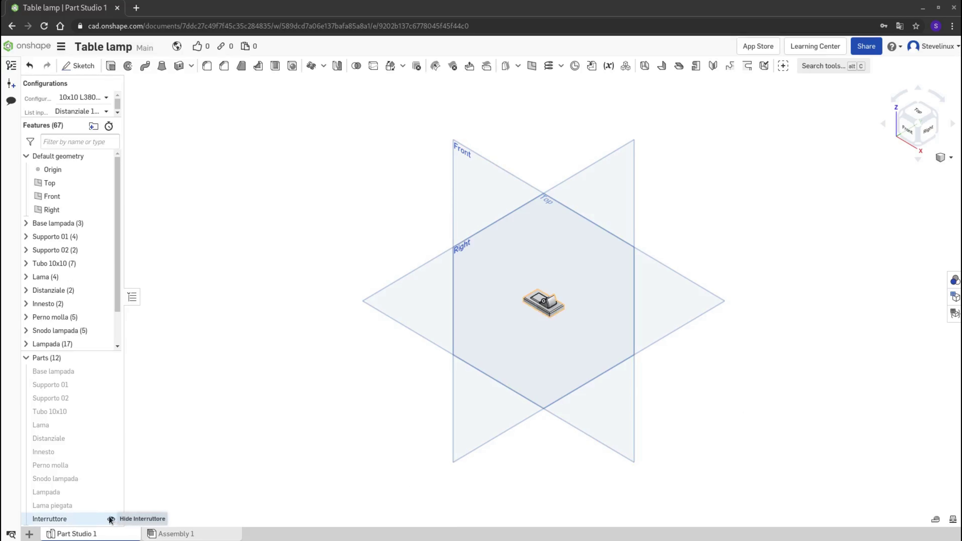
Step: Hide Interruttore and draw a rectangle centred on the origin in a new Top-plane sketch
{"action": "left_click", "coordinate": [111, 519]}
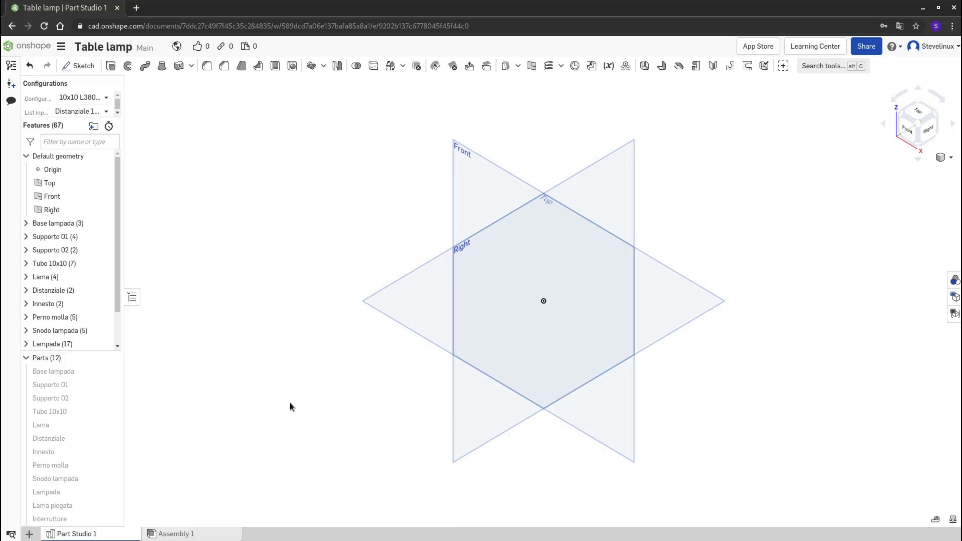
{"action": "key", "text": "shift+5"}
{"action": "right_click", "coordinate": [343, 93]}
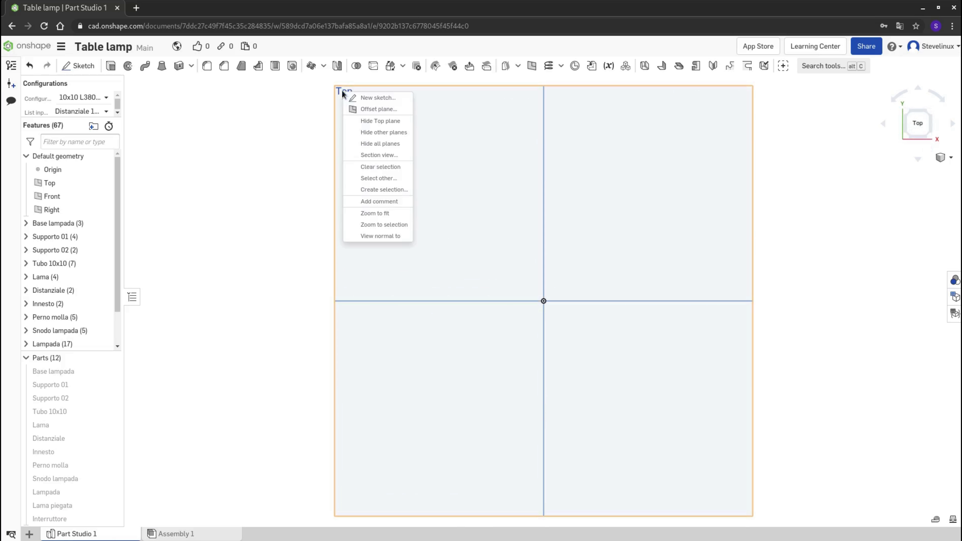
{"action": "left_click", "coordinate": [360, 101]}
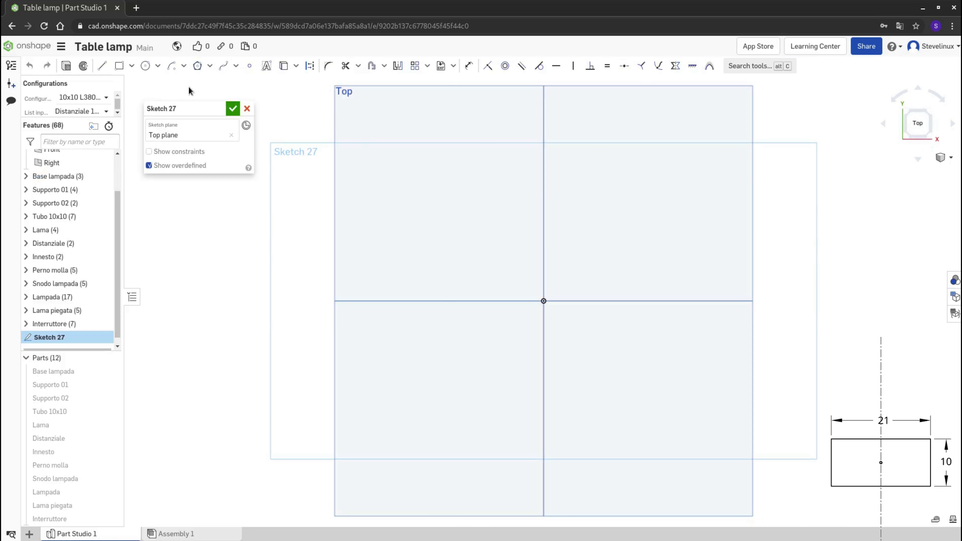
{"action": "left_click", "coordinate": [132, 66]}
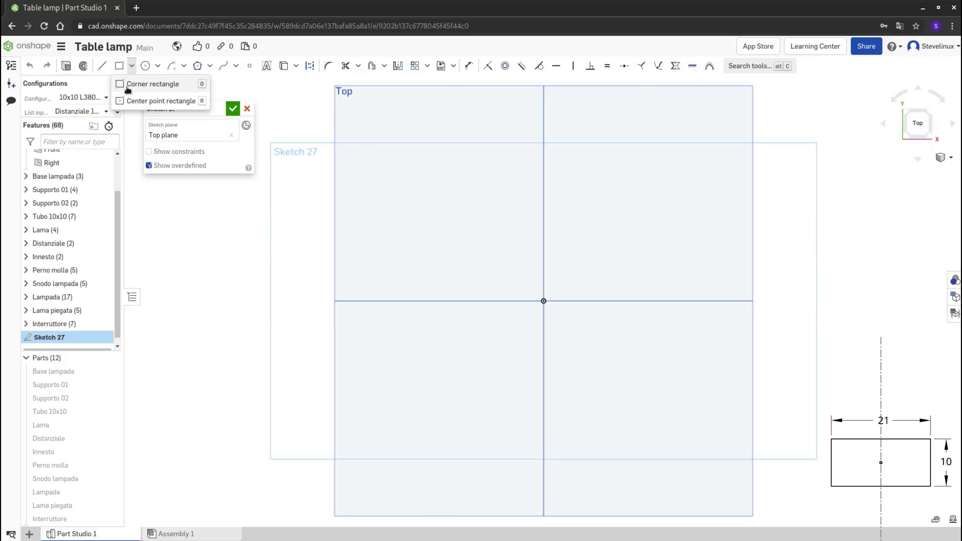
{"action": "left_click", "coordinate": [127, 100]}
{"action": "left_click", "coordinate": [544, 301]}
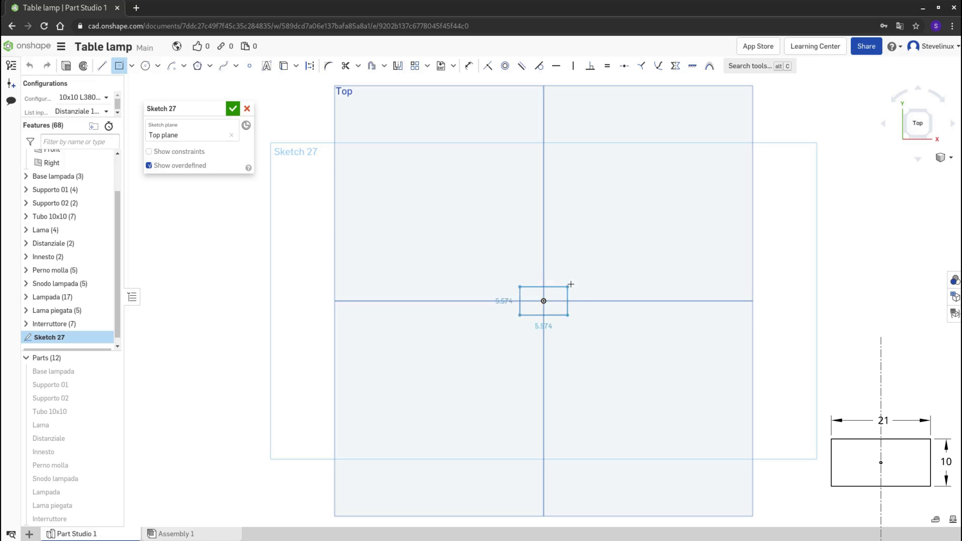
{"action": "left_click", "coordinate": [598, 272]}
Step: Dimension the rectangle 21 wide and 10 high
{"action": "key", "text": "d"}
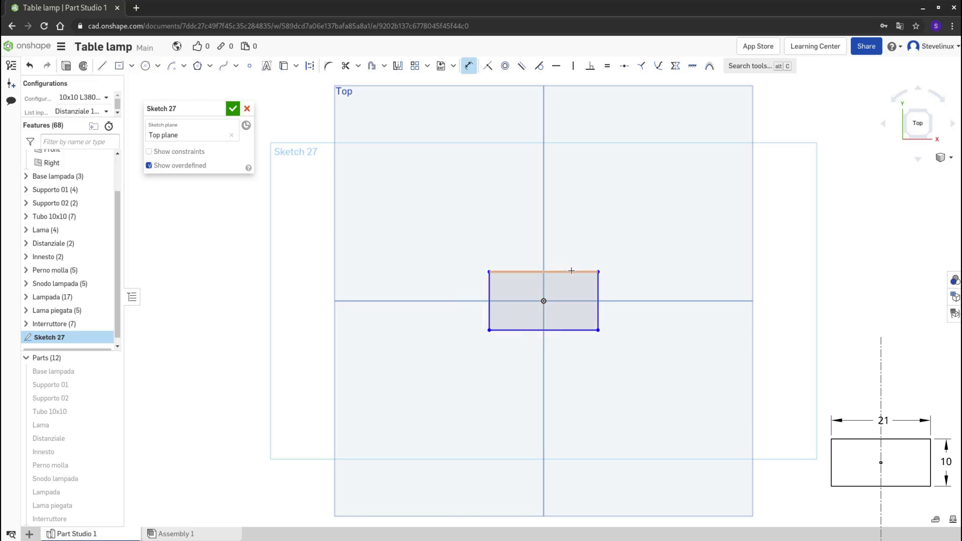
{"action": "left_click", "coordinate": [572, 271]}
{"action": "left_click", "coordinate": [571, 244]}
{"action": "type", "text": "21"}
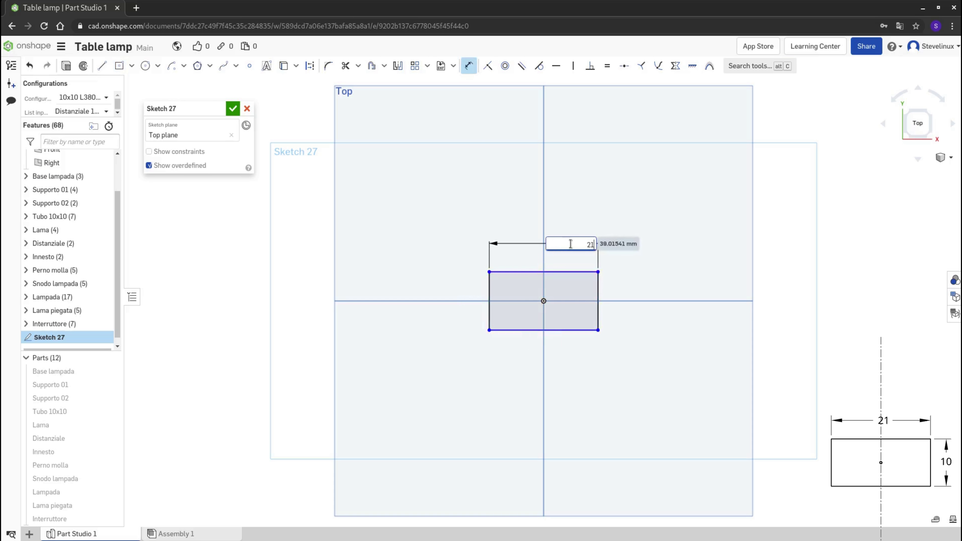
{"action": "key", "text": "Return"}
{"action": "left_click", "coordinate": [574, 298]}
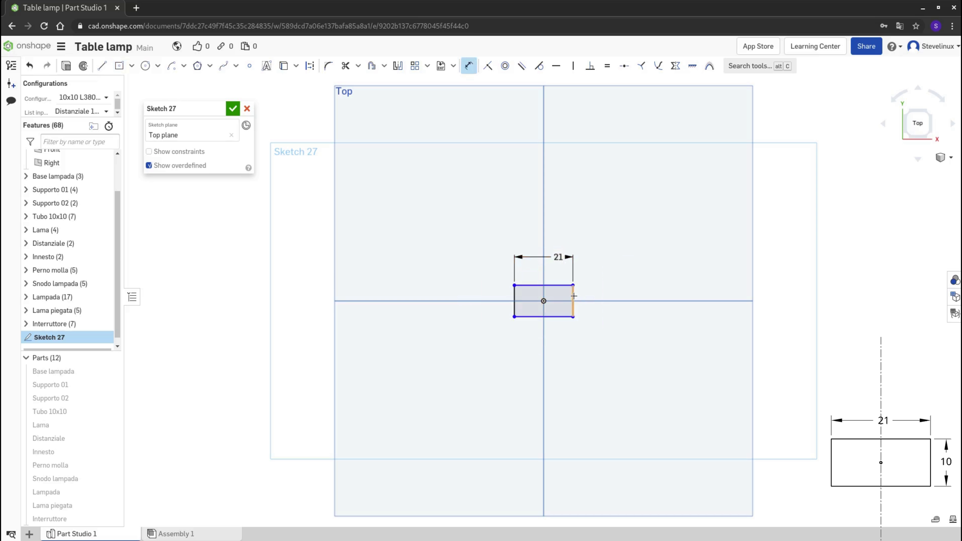
{"action": "left_click", "coordinate": [584, 296]}
{"action": "type", "text": "10"}
{"action": "key", "text": "Return"}
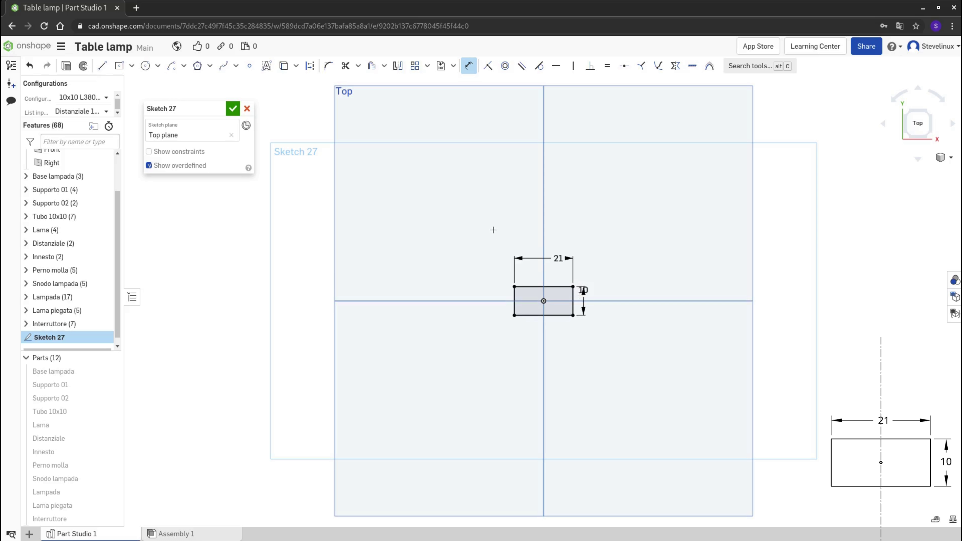
Step: Draw a vertical line through the centre spanning above and below the rectangle
{"action": "key", "text": "l"}
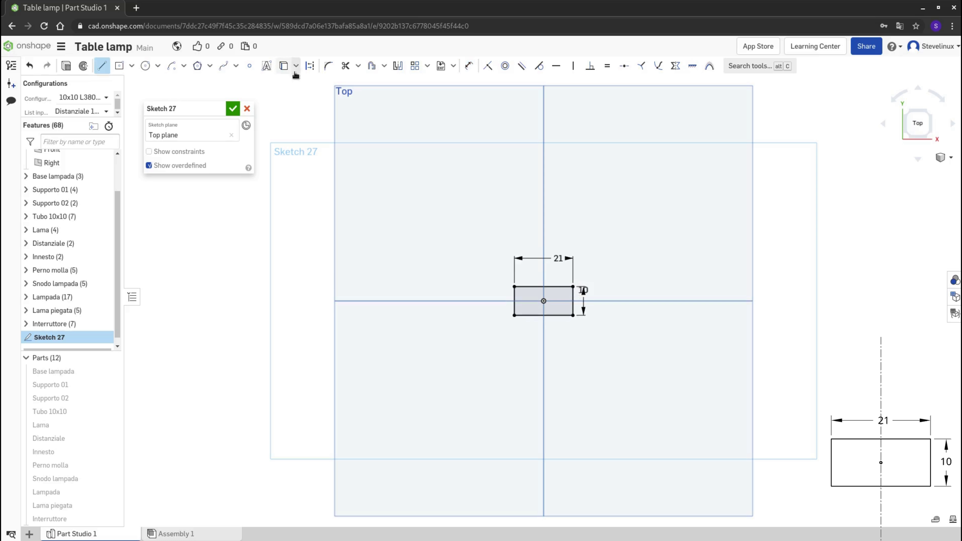
{"action": "left_click", "coordinate": [543, 225]}
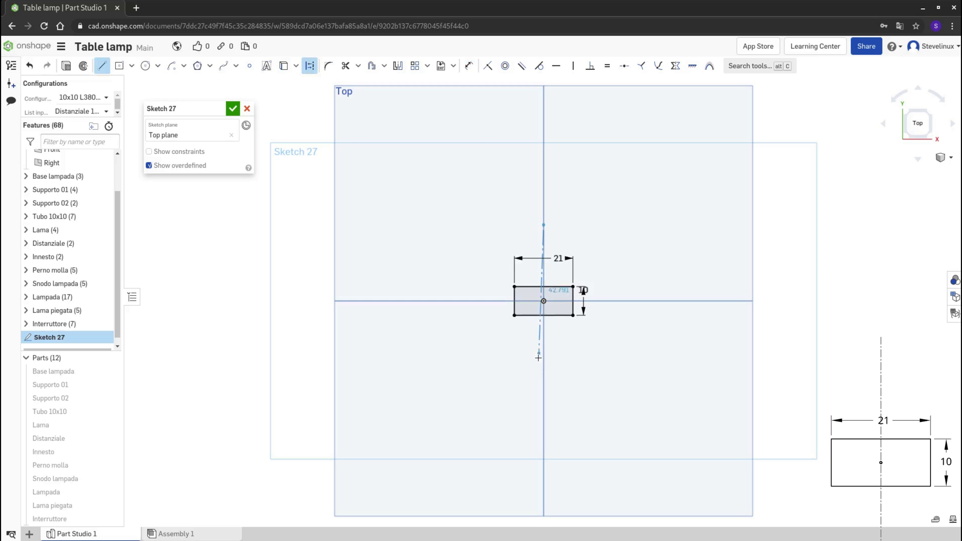
{"action": "left_click", "coordinate": [544, 370]}
{"action": "key", "text": "Escape"}
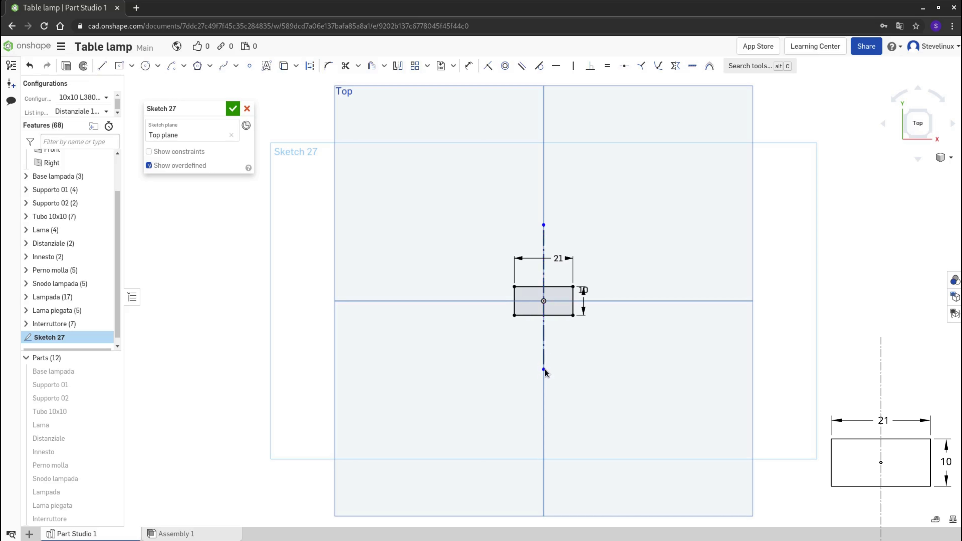
{"action": "left_click", "coordinate": [71, 67]}
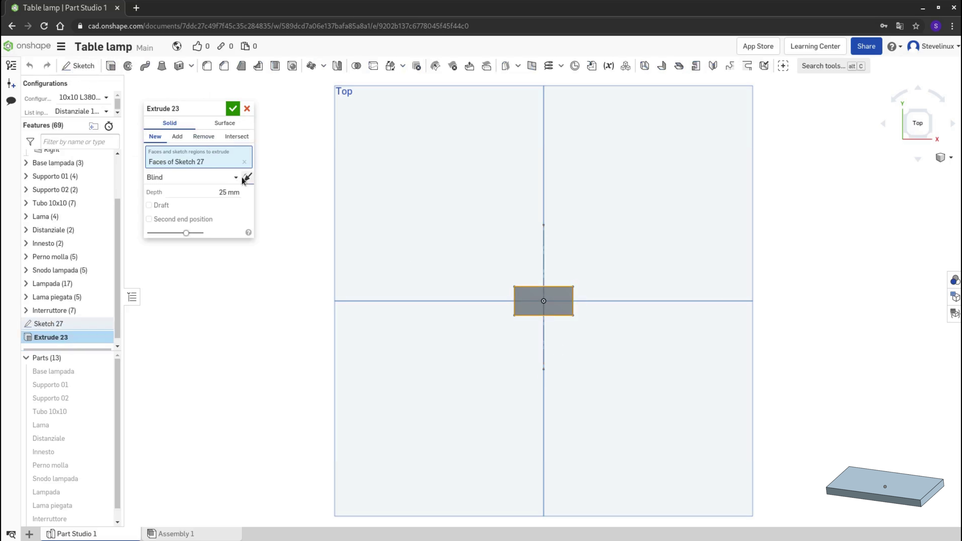
Step: Extrude Sketch 27 symmetrically 1.5 mm into a thin plate, Part 13
{"action": "left_click", "coordinate": [167, 177]}
{"action": "left_click", "coordinate": [169, 207]}
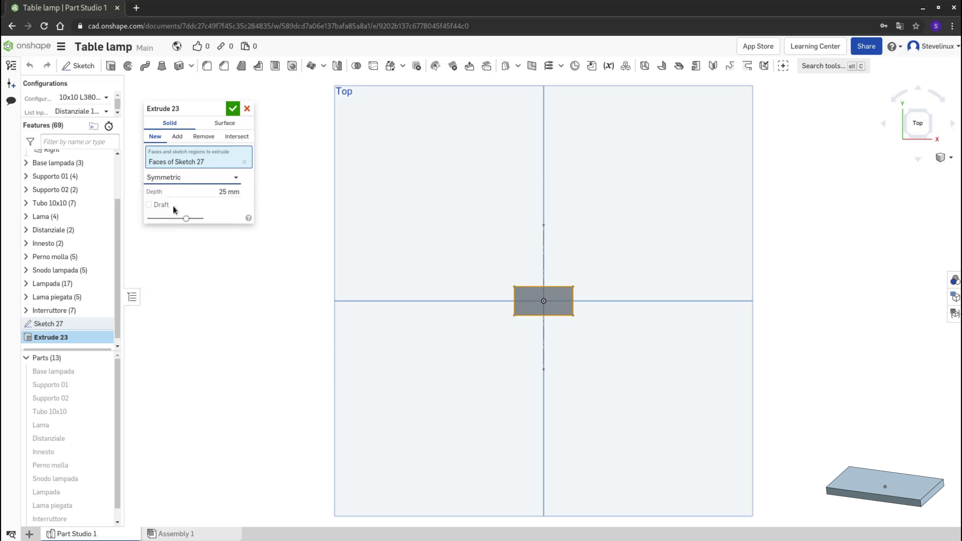
{"action": "left_click", "coordinate": [208, 190]}
{"action": "type", "text": "1.5"}
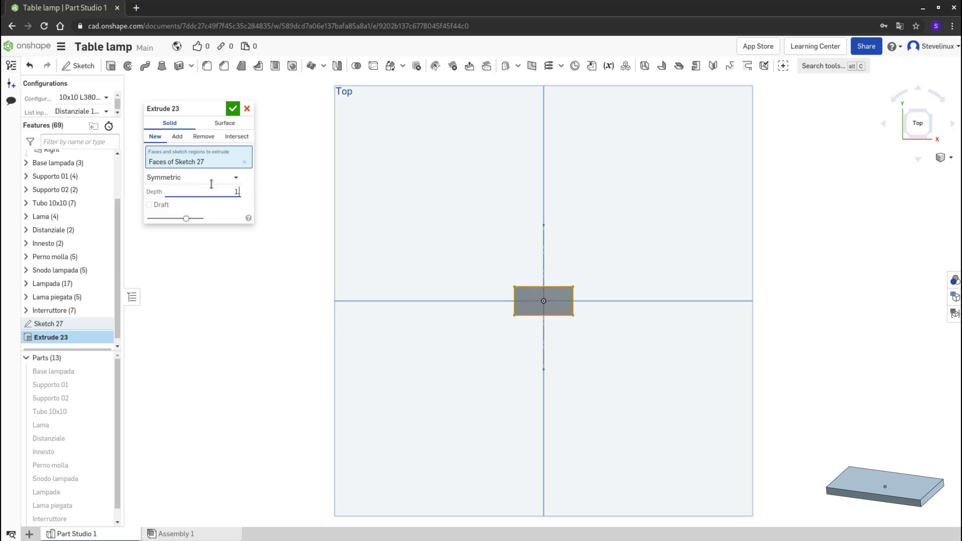
{"action": "key", "text": "Return"}
{"action": "left_click", "coordinate": [234, 109]}
{"action": "mouse_move", "coordinate": [516, 289]}
{"action": "right_mouse_down"}
{"action": "mouse_move", "coordinate": [591, 304]}
{"action": "mouse_move", "coordinate": [587, 291]}
{"action": "mouse_move", "coordinate": [547, 305]}
{"action": "right_mouse_up"}
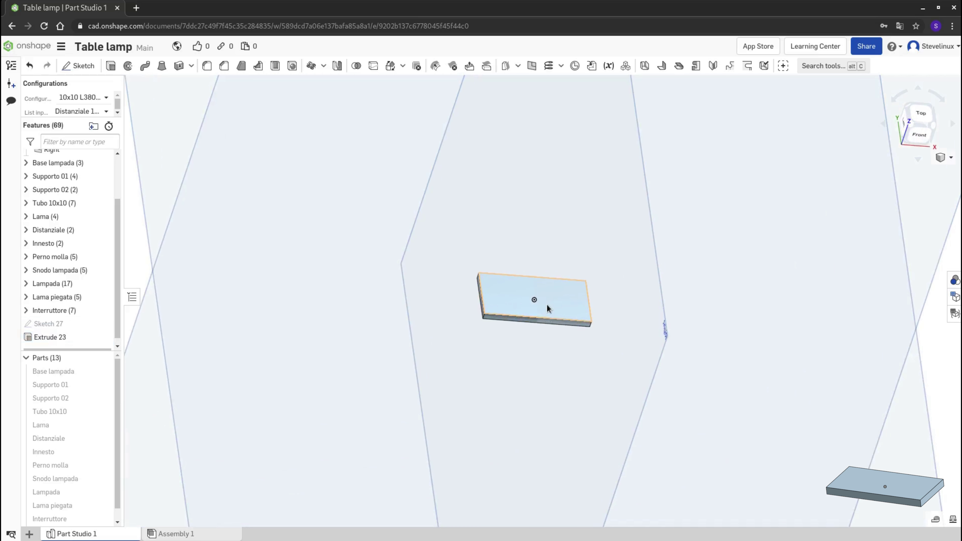
{"action": "right_click", "coordinate": [556, 295]}
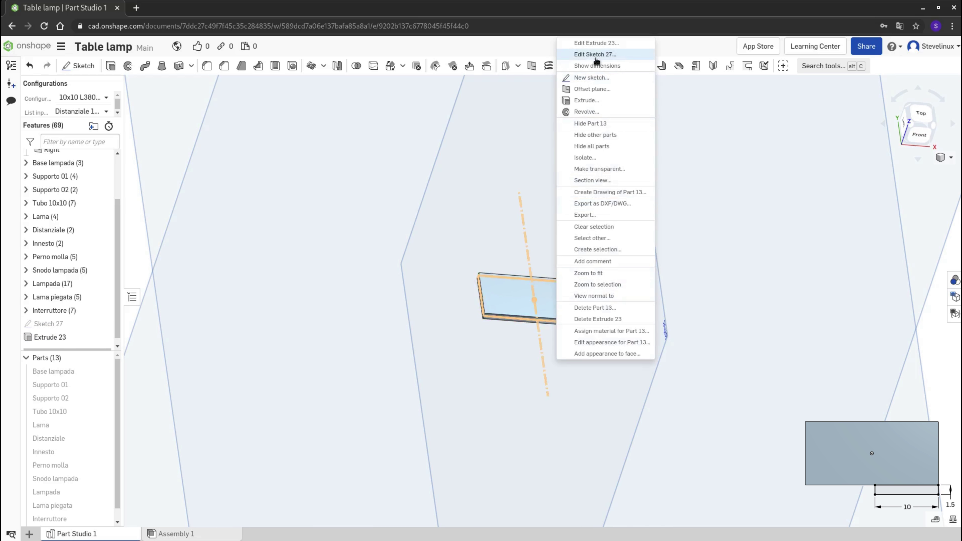
Step: Start a sketch on the plate's face and draw a corner rectangle along its lower edge
{"action": "left_click", "coordinate": [599, 78]}
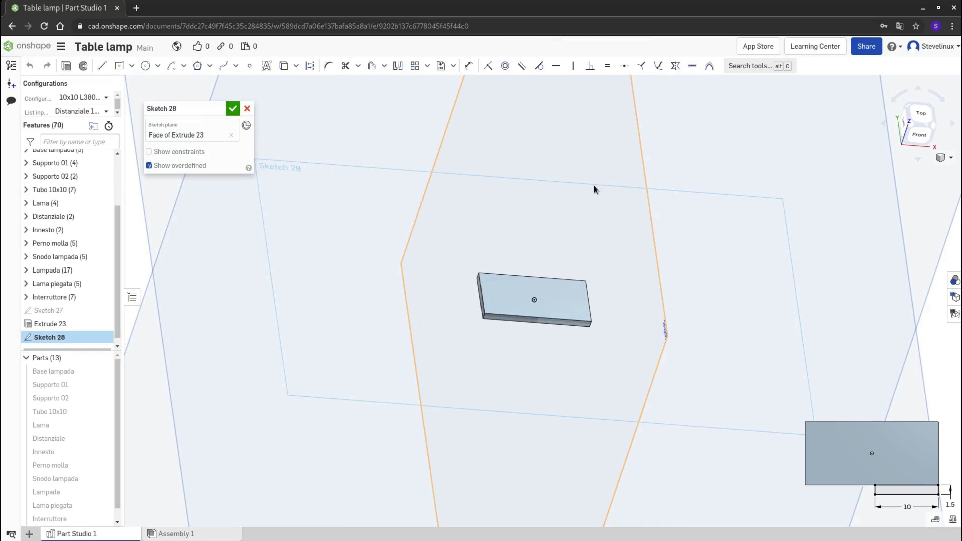
{"action": "key", "text": "n"}
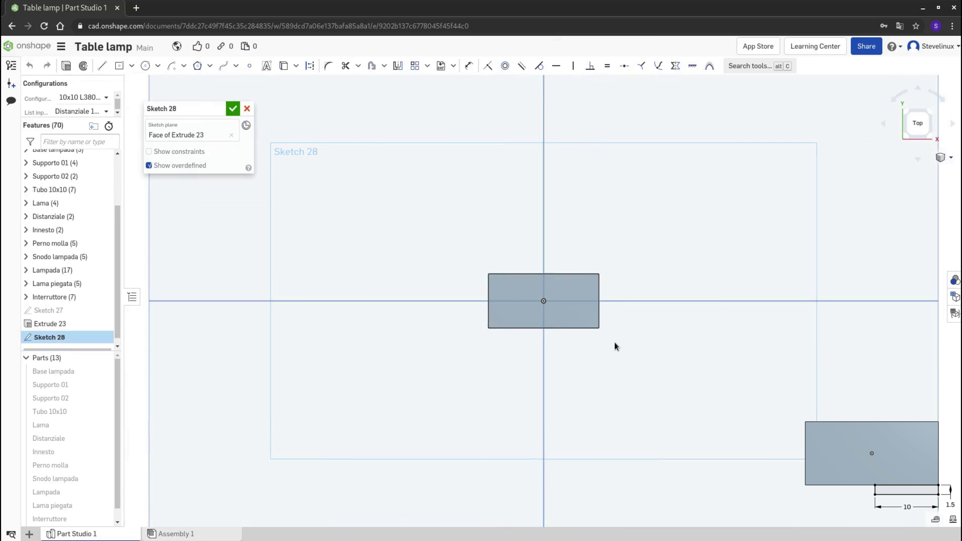
{"action": "scroll", "coordinate": [609, 325], "scroll_direction": "up", "scroll_amount": 5}
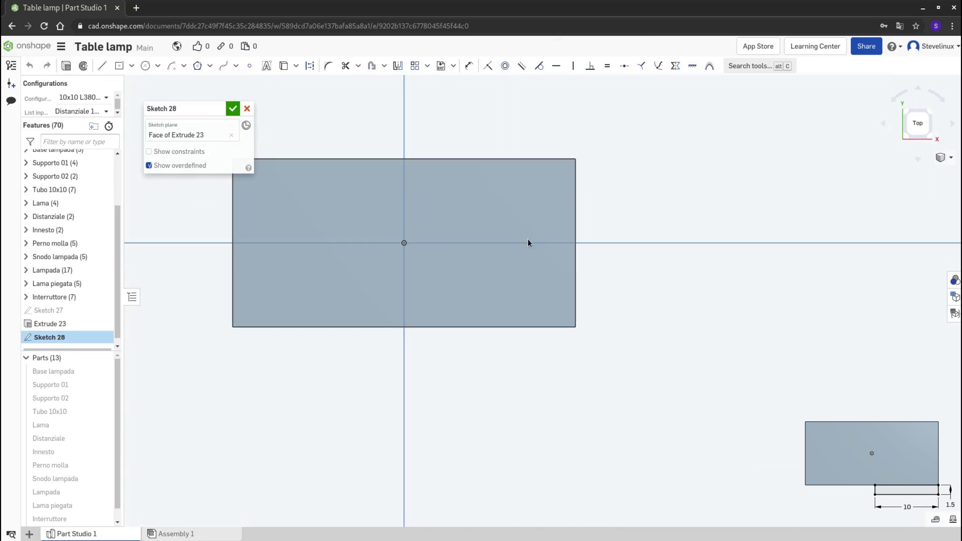
{"action": "left_click", "coordinate": [131, 65]}
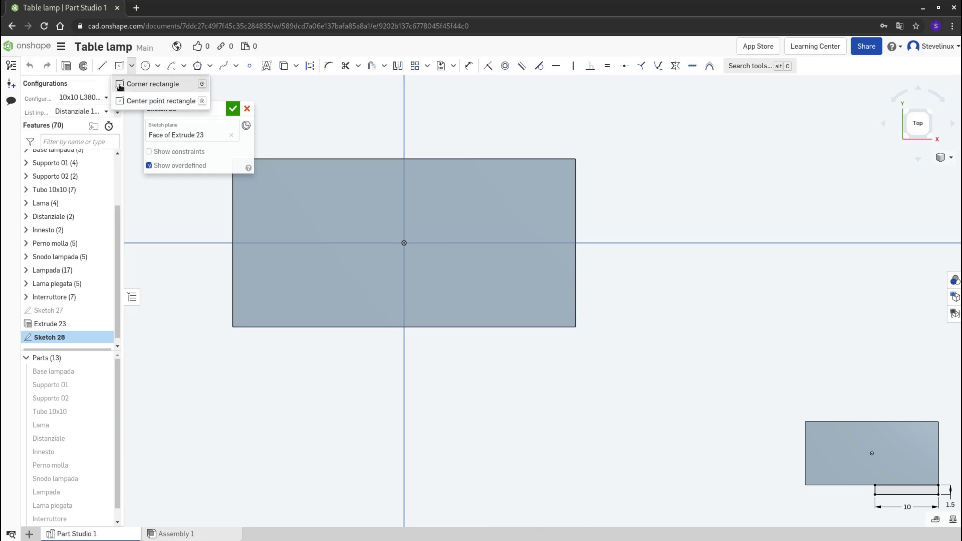
{"action": "left_click", "coordinate": [152, 82]}
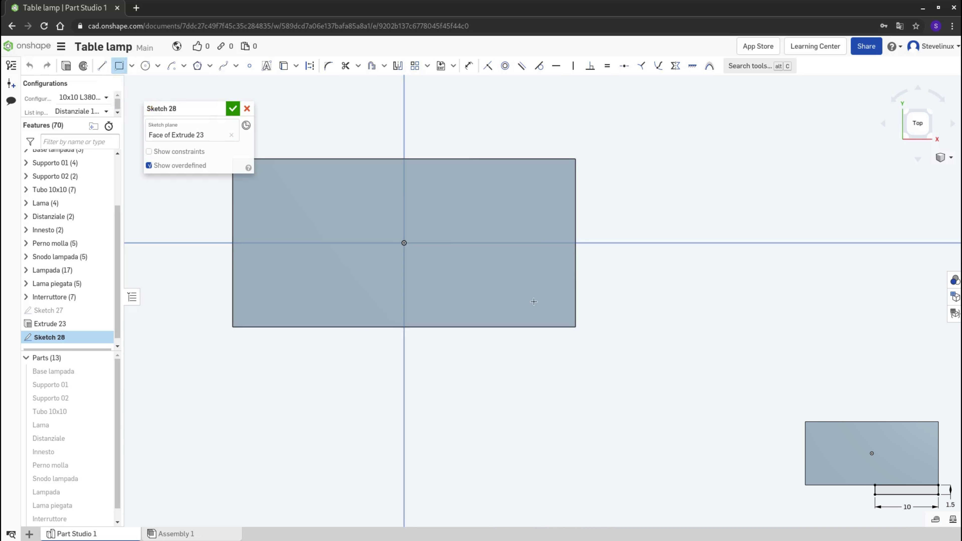
{"action": "left_click", "coordinate": [575, 327]}
{"action": "left_click", "coordinate": [435, 345]}
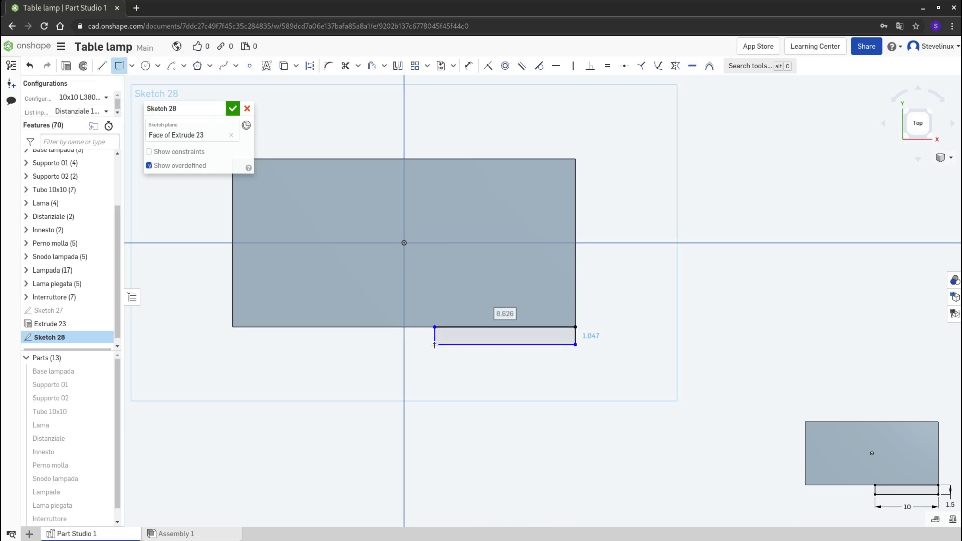
Step: Dimension the small rectangle 10 wide and 1.5 high
{"action": "key", "text": "d"}
{"action": "left_click", "coordinate": [492, 345]}
{"action": "left_click", "coordinate": [485, 374]}
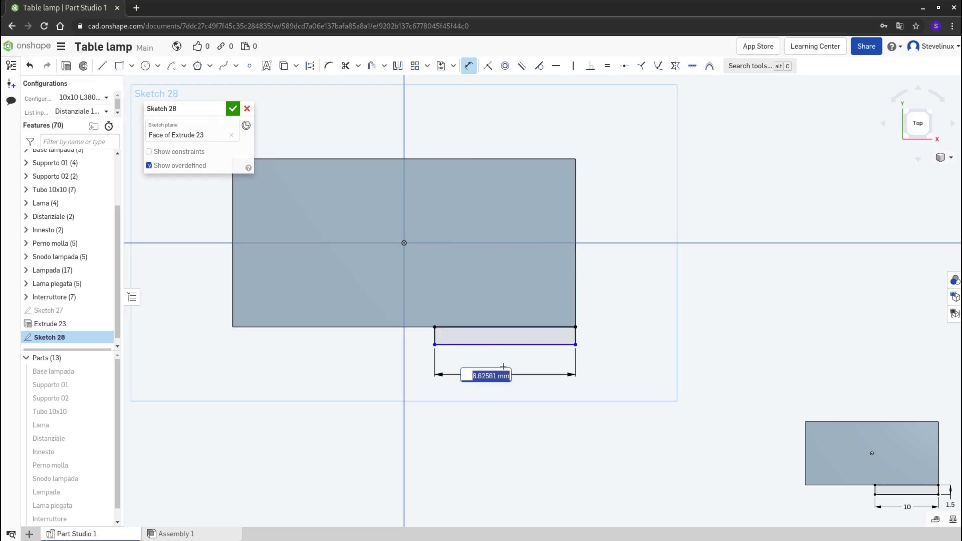
{"action": "type", "text": "10"}
{"action": "key", "text": "Return"}
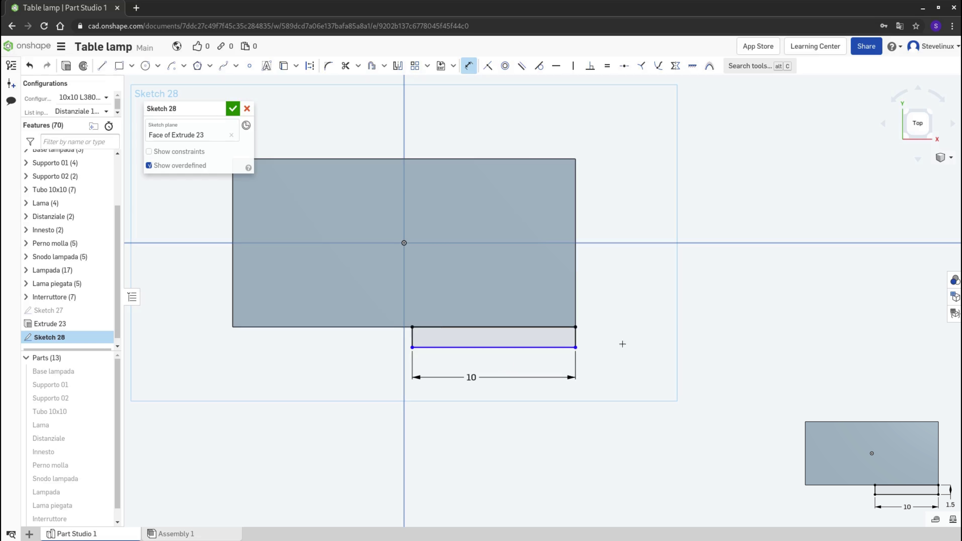
{"action": "left_click", "coordinate": [577, 336]}
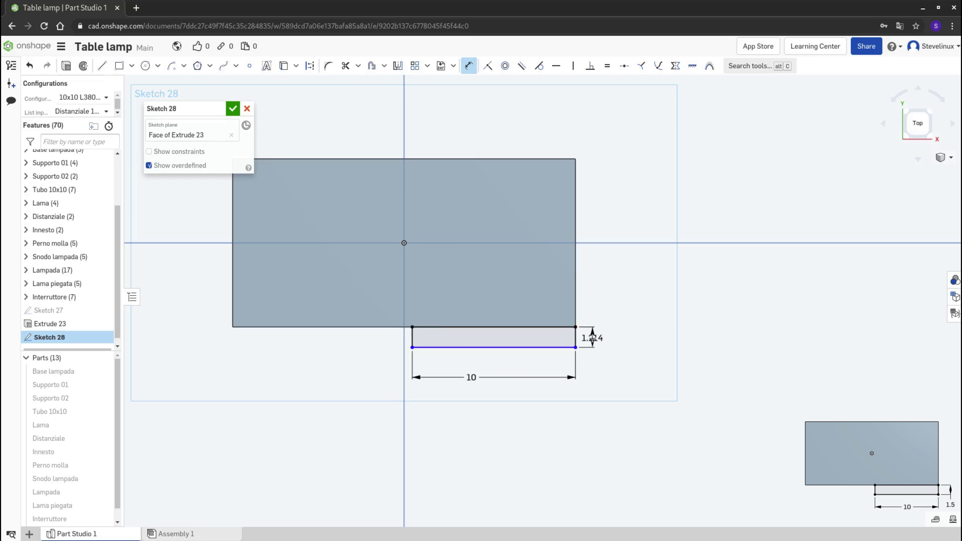
{"action": "left_click", "coordinate": [604, 330]}
{"action": "type", "text": "1.5"}
{"action": "key", "text": "Return"}
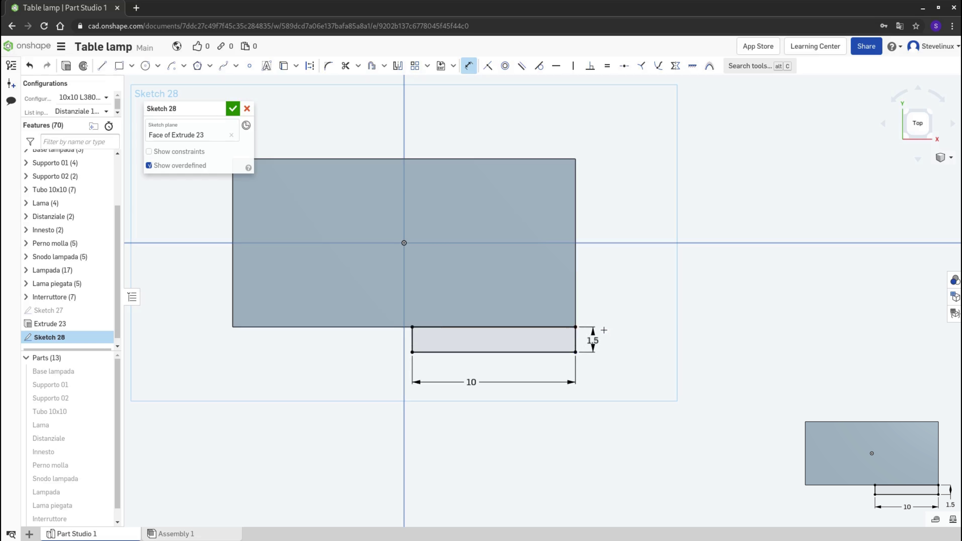
{"action": "left_click", "coordinate": [67, 66]}
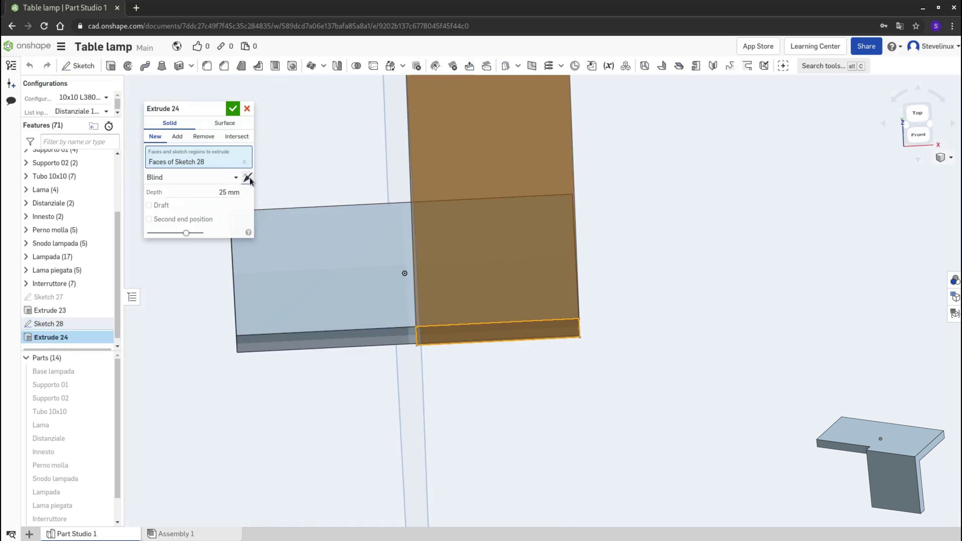
Step: Extrude the small rectangle 11.5 mm downward, merged into Part 13 as a flange
{"action": "left_click", "coordinate": [248, 178]}
{"action": "left_click", "coordinate": [211, 192]}
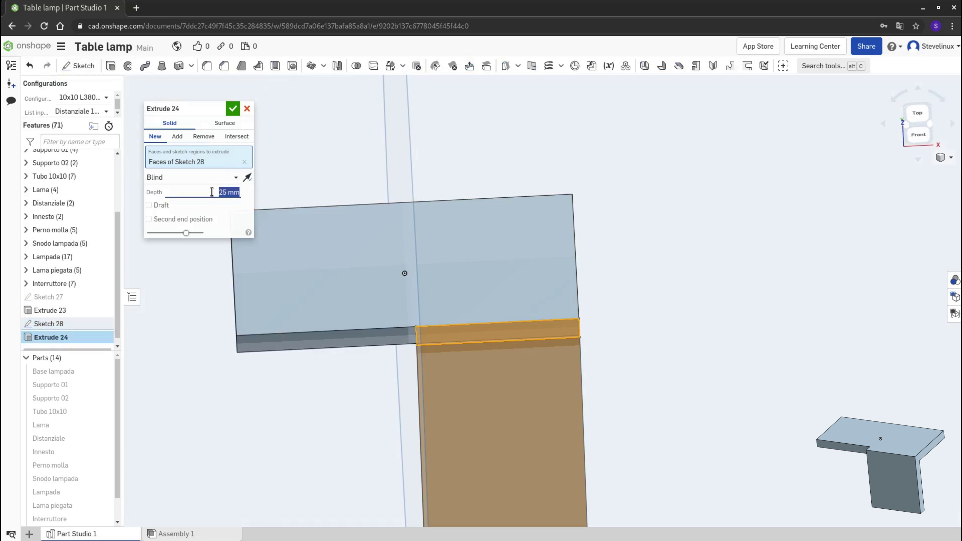
{"action": "type", "text": "11.5"}
{"action": "key", "text": "Return"}
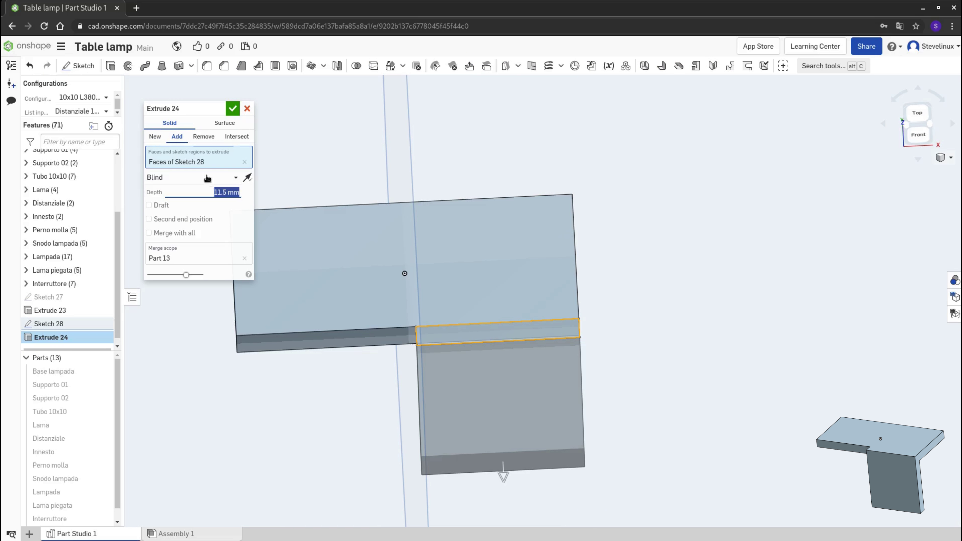
{"action": "left_click", "coordinate": [233, 111]}
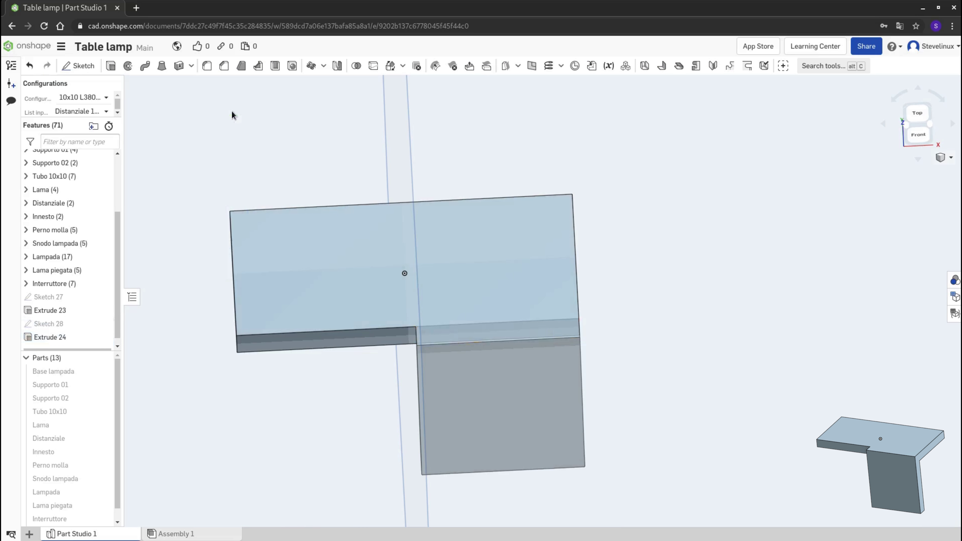
{"action": "right_click_drag", "start_coordinate": [645, 350], "coordinate": [595, 364]}
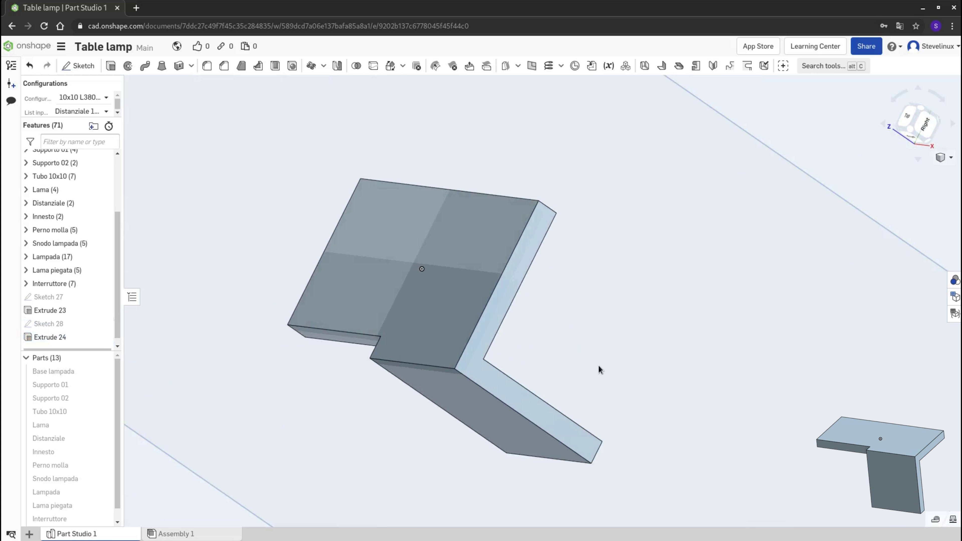
Step: Feature-mirror Extrude 24 across the Front plane to add the opposite flange
{"action": "left_click", "coordinate": [337, 67]}
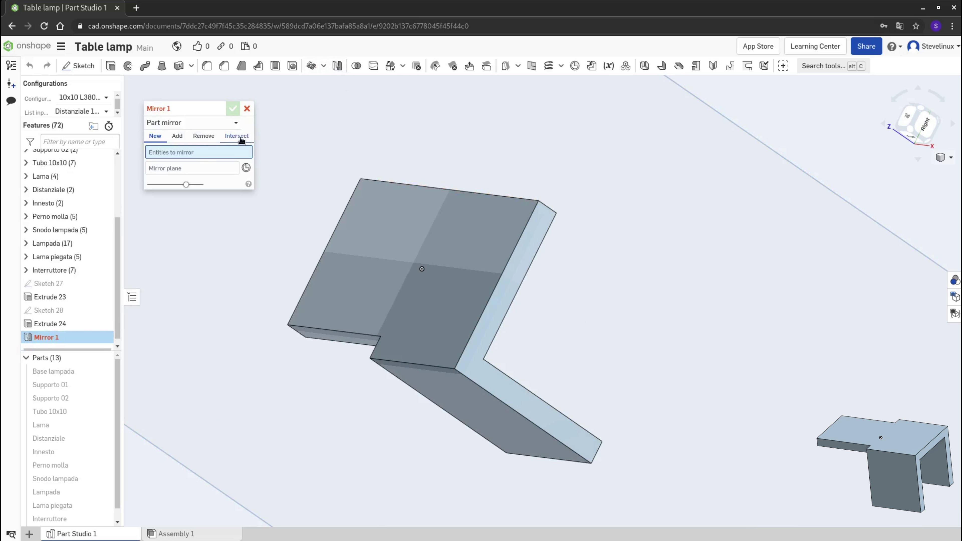
{"action": "left_click", "coordinate": [202, 124]}
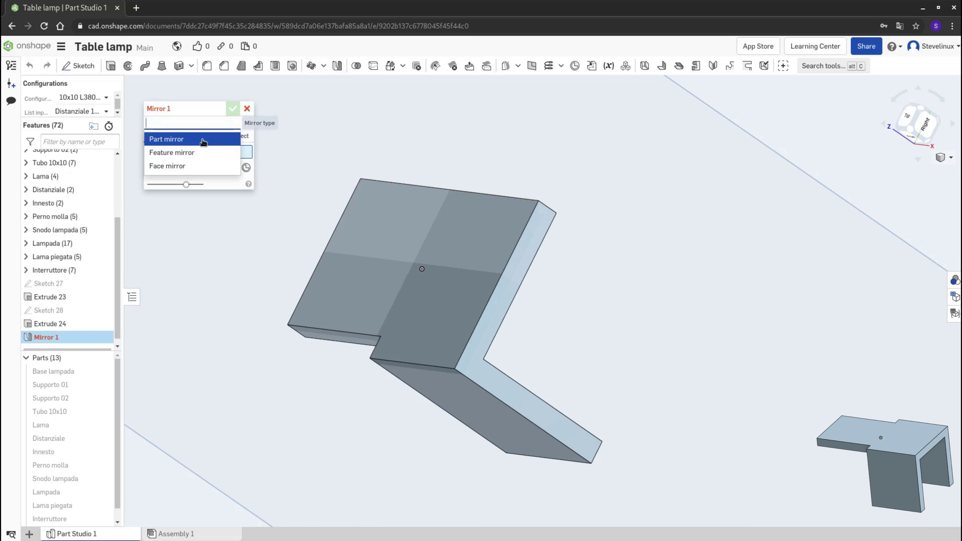
{"action": "left_click", "coordinate": [205, 153]}
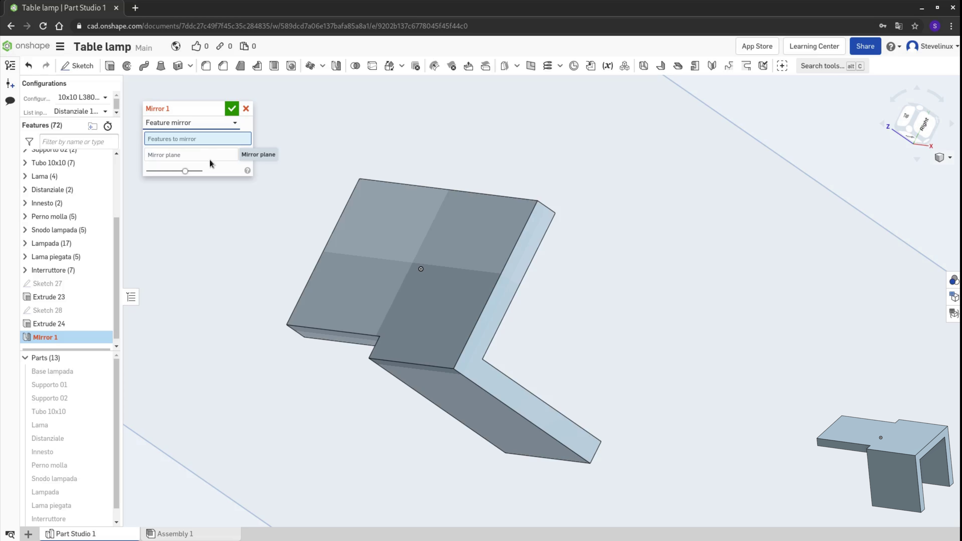
{"action": "left_click", "coordinate": [56, 326]}
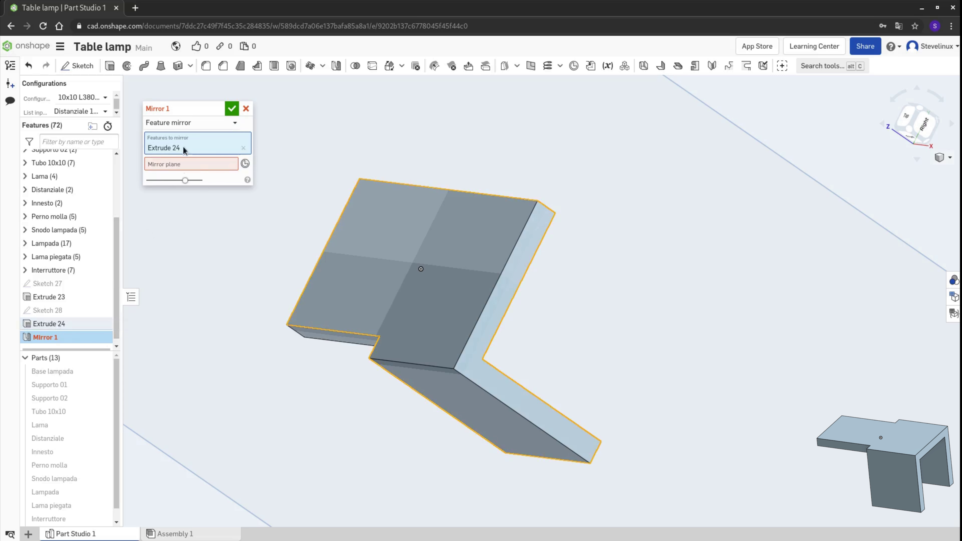
{"action": "left_click", "coordinate": [197, 165]}
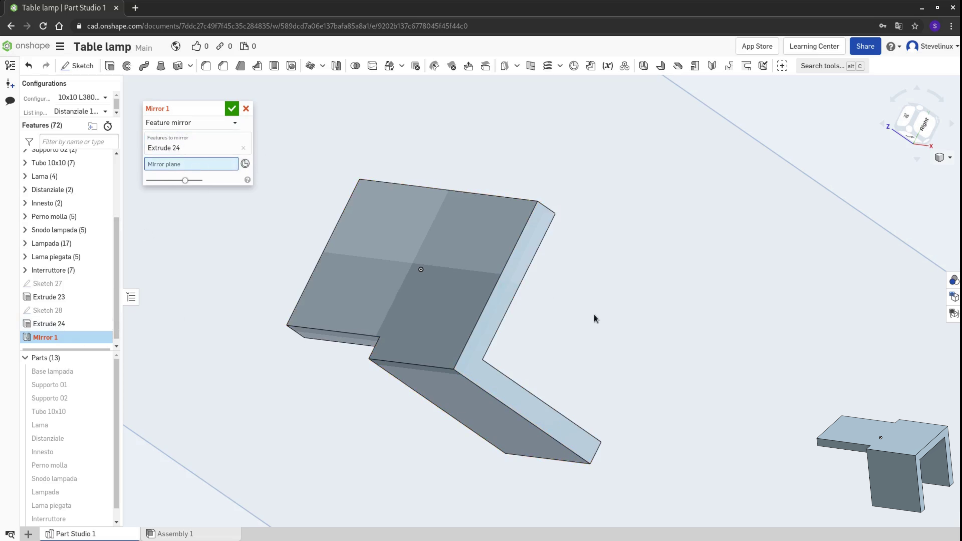
{"action": "scroll", "coordinate": [599, 364], "scroll_direction": "down", "scroll_amount": 5}
{"action": "scroll", "coordinate": [600, 373], "scroll_direction": "down", "scroll_amount": 3}
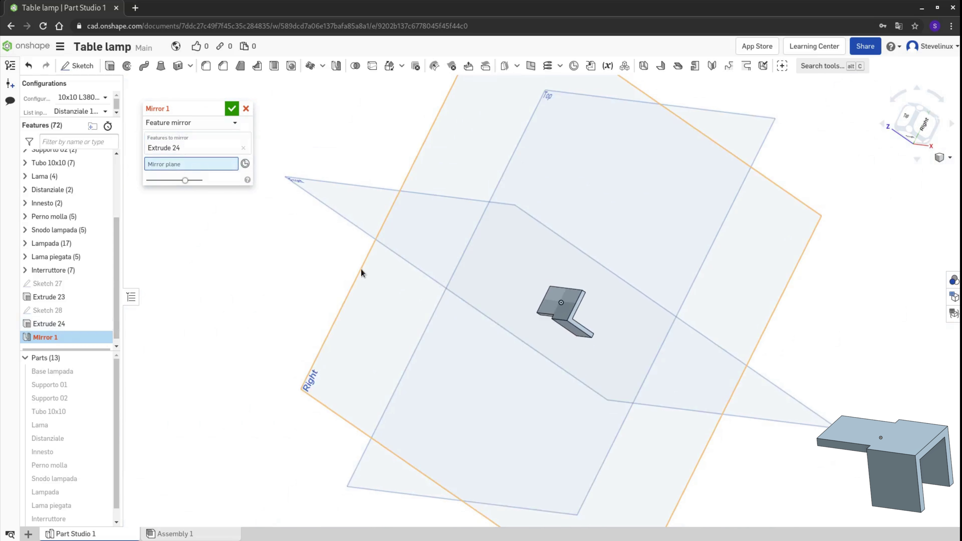
{"action": "left_click", "coordinate": [346, 193]}
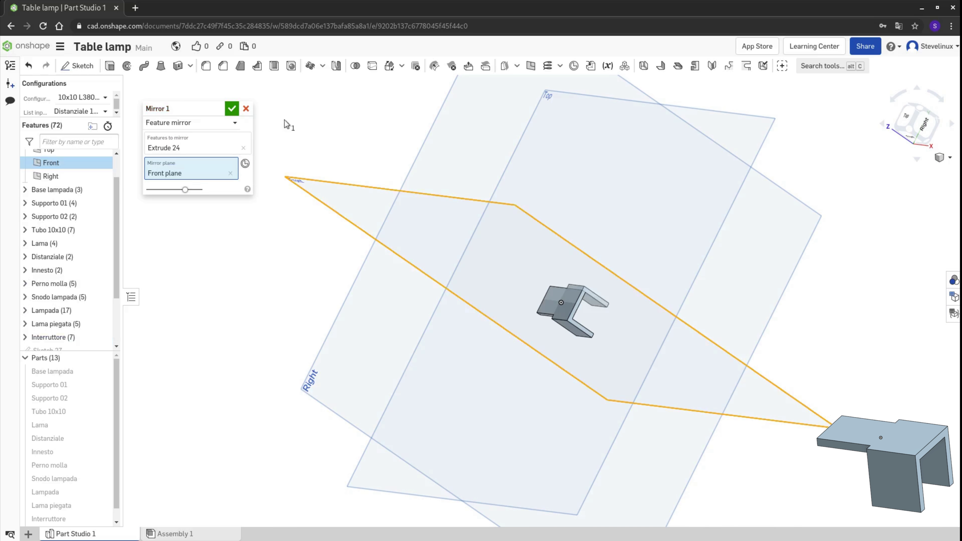
{"action": "left_click", "coordinate": [232, 109]}
{"action": "mouse_move", "coordinate": [676, 334]}
{"action": "right_mouse_down"}
{"action": "mouse_move", "coordinate": [753, 315]}
{"action": "mouse_move", "coordinate": [705, 316]}
{"action": "right_mouse_up"}
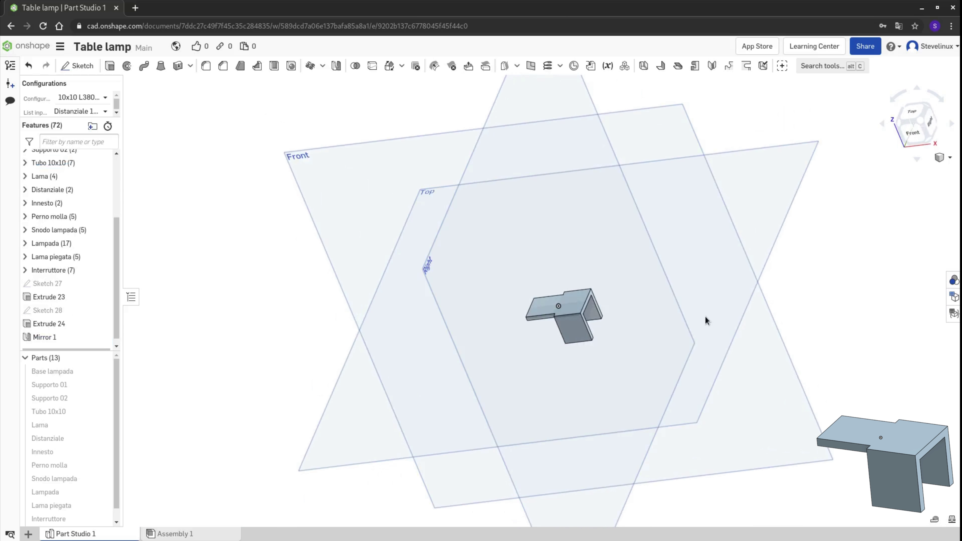
{"action": "scroll", "coordinate": [620, 326], "scroll_direction": "up", "scroll_amount": 3}
{"action": "scroll", "coordinate": [627, 301], "scroll_direction": "up", "scroll_amount": 3}
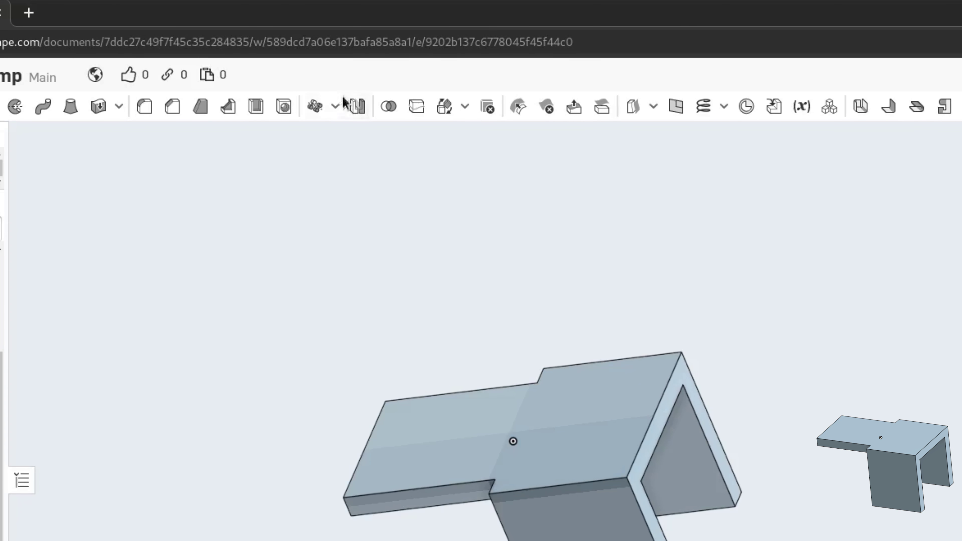
Step: Open the pattern dropdown to show the Circular pattern option
{"action": "left_click", "coordinate": [339, 114]}
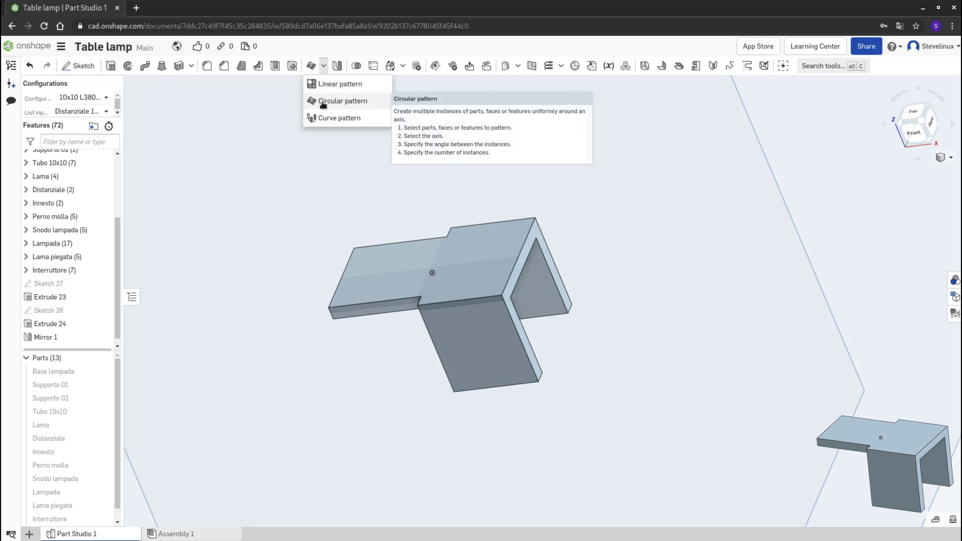
Step: Start a circular feature pattern containing Extrude 24 and Mirror 1
{"action": "left_click", "coordinate": [323, 102]}
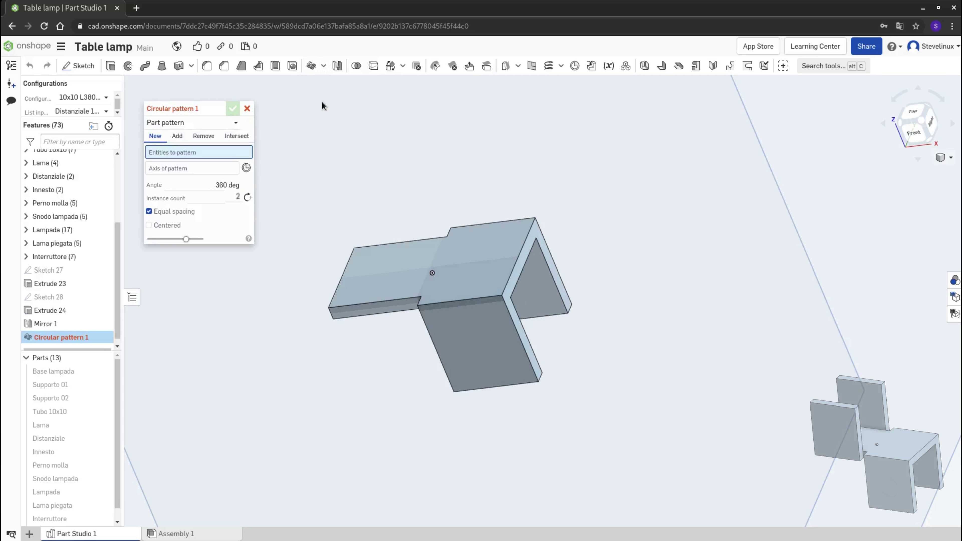
{"action": "left_click", "coordinate": [194, 127]}
{"action": "left_click", "coordinate": [187, 151]}
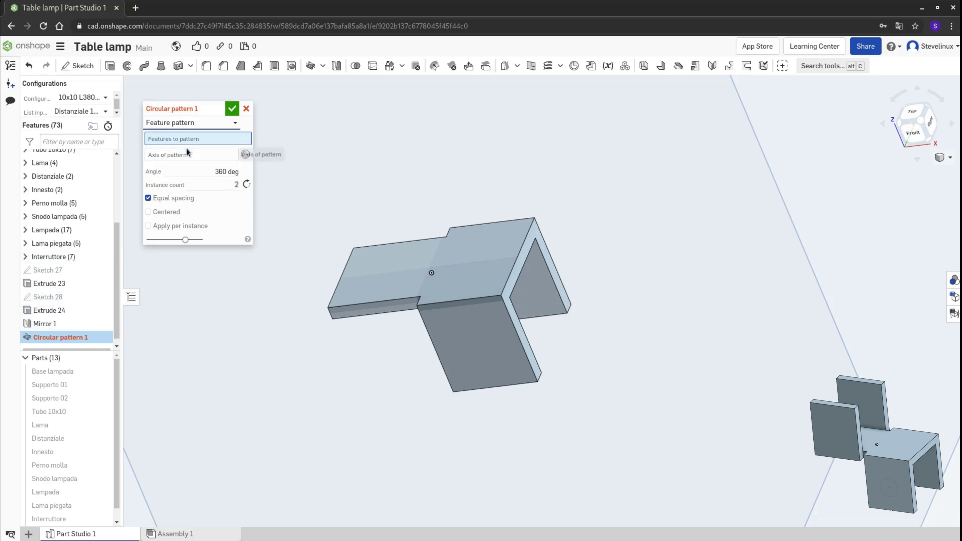
{"action": "left_click", "coordinate": [70, 311]}
{"action": "left_click", "coordinate": [68, 324]}
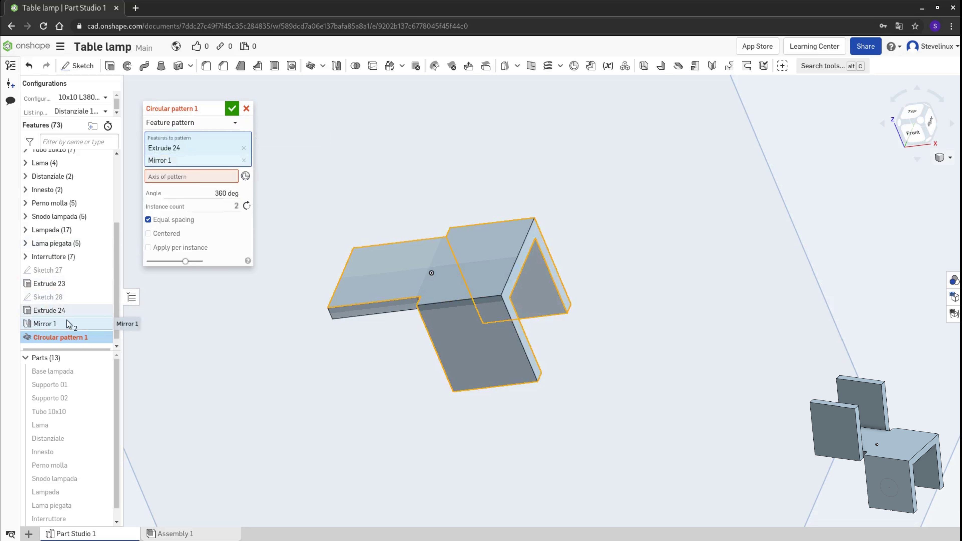
Step: Pattern them 180° about Sketch 27's line with Apply per instance, and confirm
{"action": "left_click", "coordinate": [183, 180]}
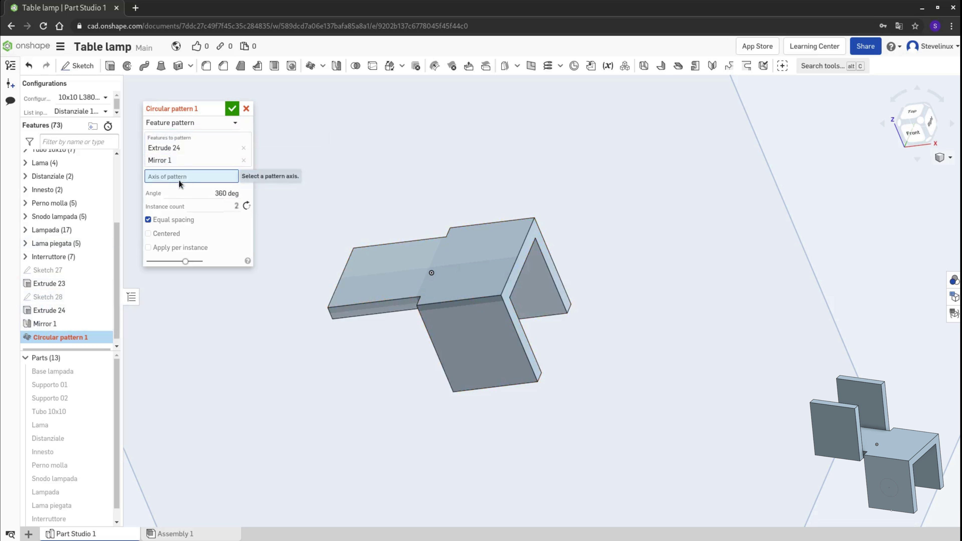
{"action": "left_click", "coordinate": [102, 271]}
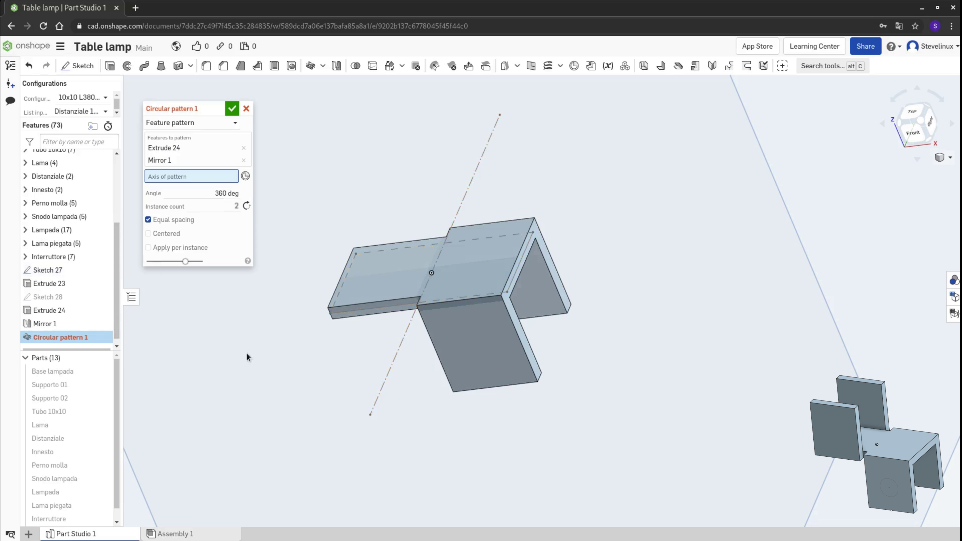
{"action": "left_click", "coordinate": [392, 368]}
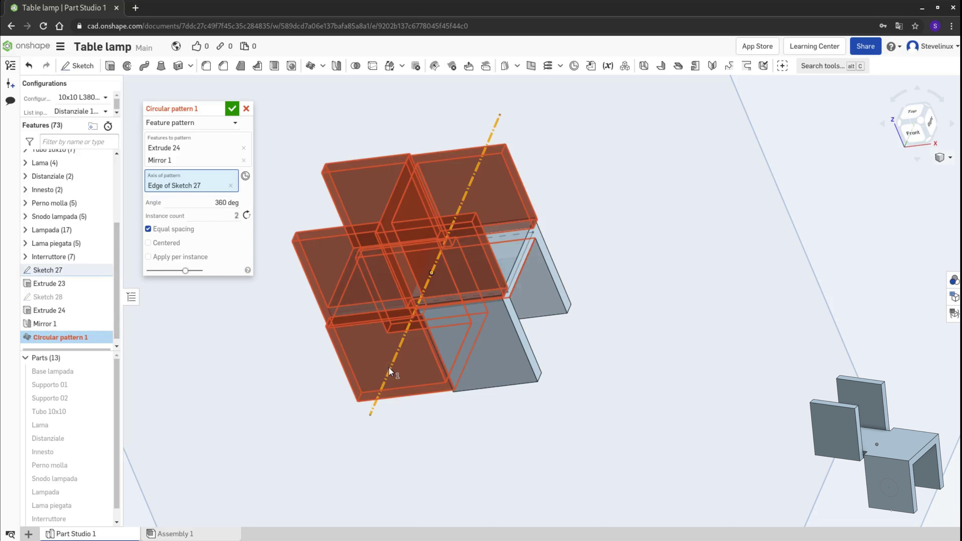
{"action": "left_click", "coordinate": [214, 204]}
{"action": "type", "text": "180"}
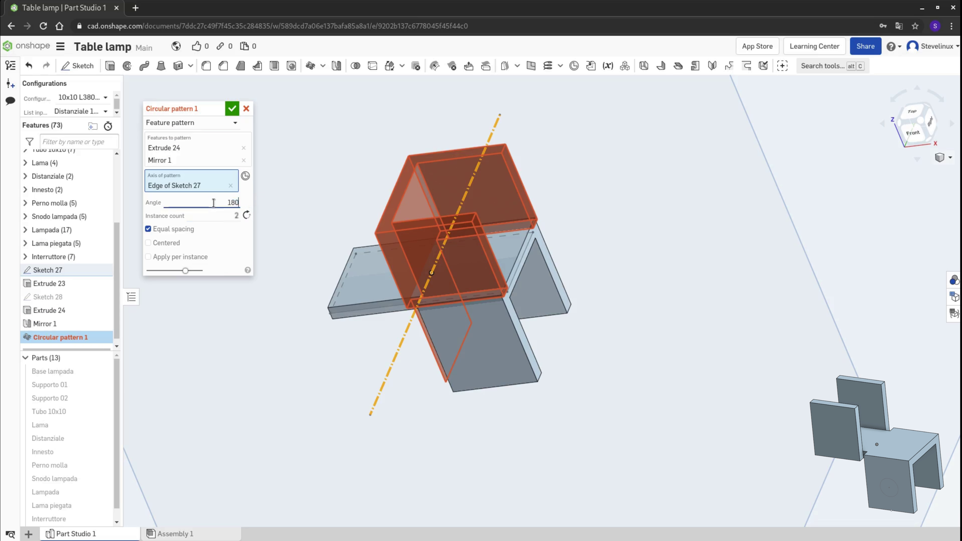
{"action": "key", "text": "Return"}
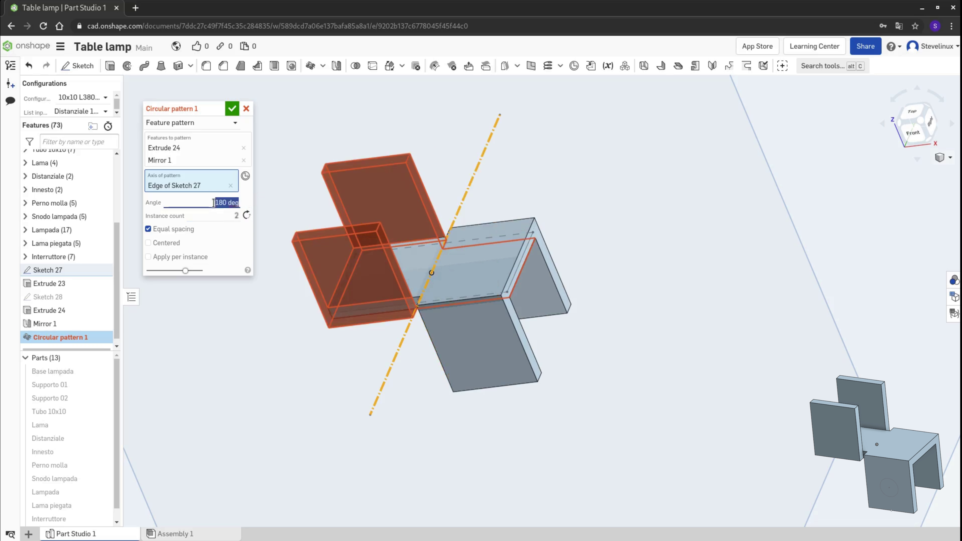
{"action": "left_click", "coordinate": [148, 257]}
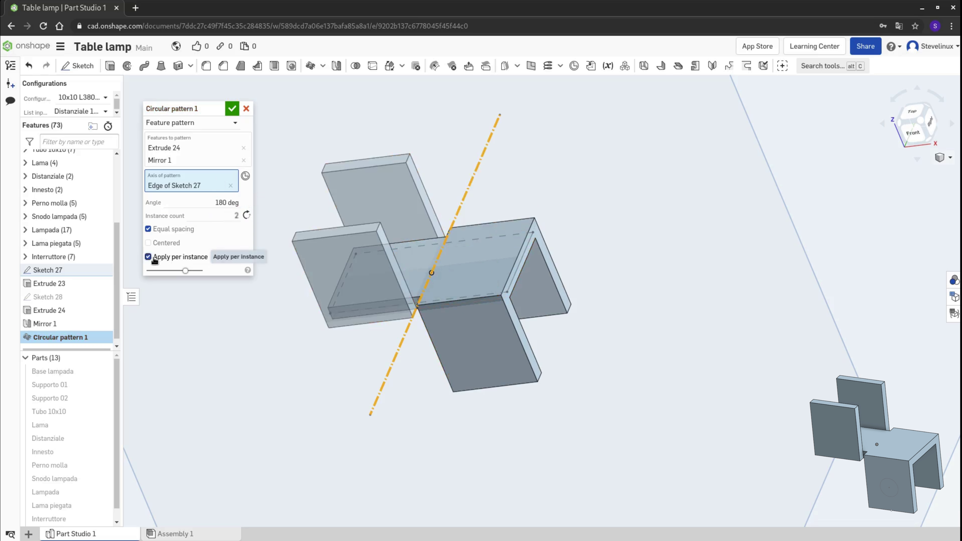
{"action": "left_click", "coordinate": [232, 109]}
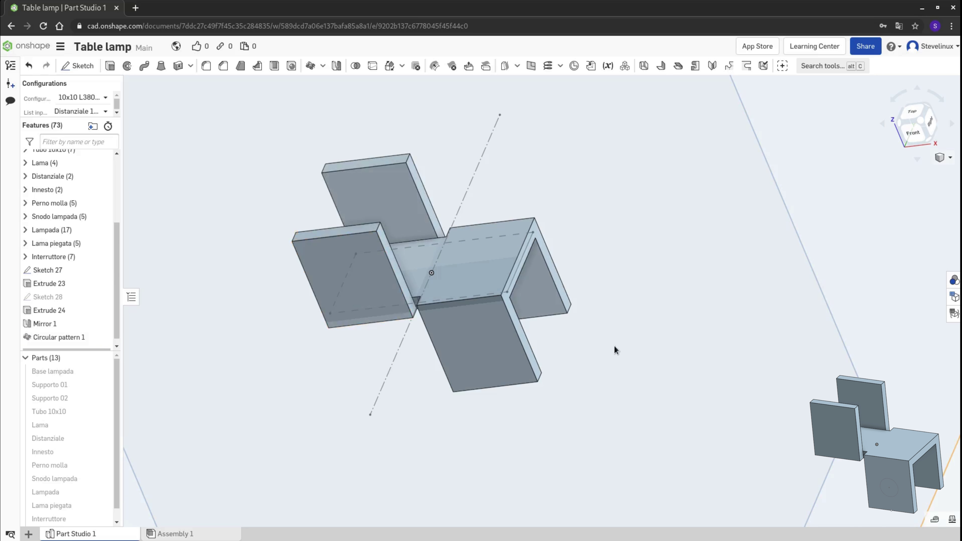
{"action": "mouse_move", "coordinate": [614, 347]}
{"action": "right_mouse_down"}
{"action": "mouse_move", "coordinate": [659, 323]}
{"action": "mouse_move", "coordinate": [606, 335]}
{"action": "right_mouse_up"}
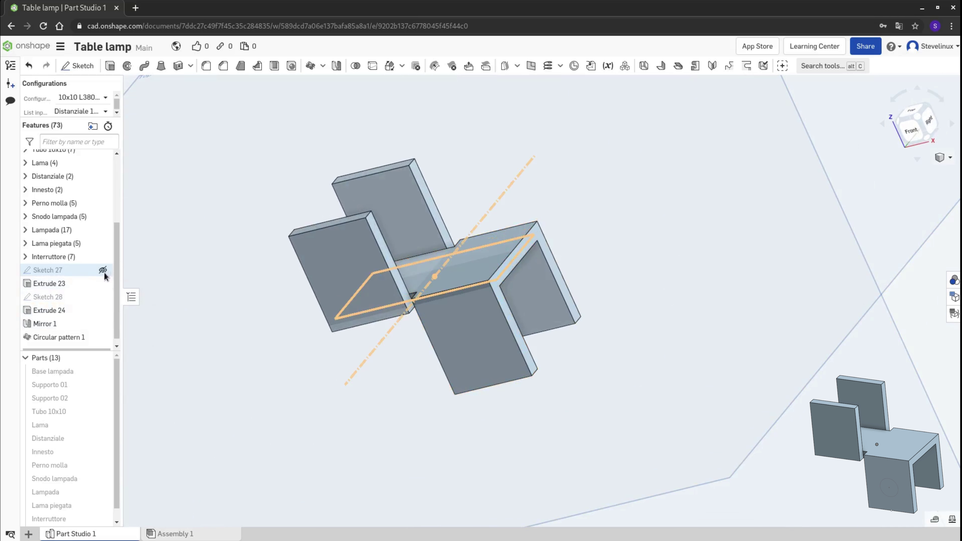
Step: Hide Sketch 27 and fillet the two bracket bend edges at 1.5 mm
{"action": "left_click", "coordinate": [104, 271]}
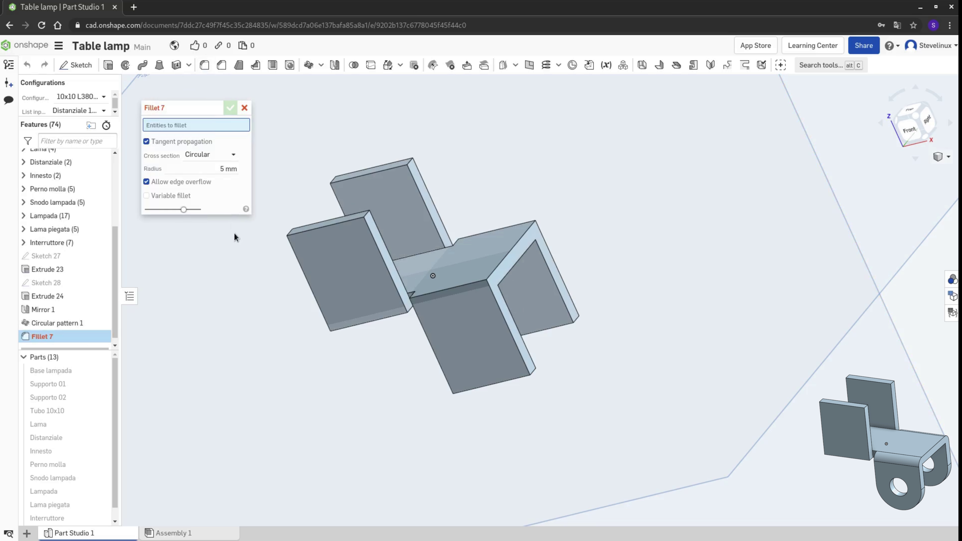
{"action": "left_click", "coordinate": [221, 169]}
{"action": "type", "text": "1.5"}
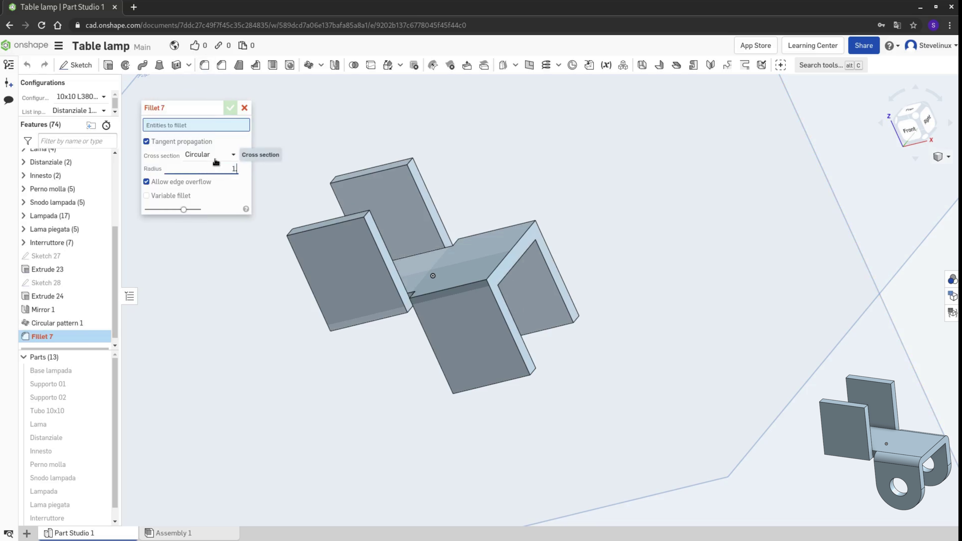
{"action": "left_click", "coordinate": [461, 285]}
{"action": "left_click", "coordinate": [502, 228]}
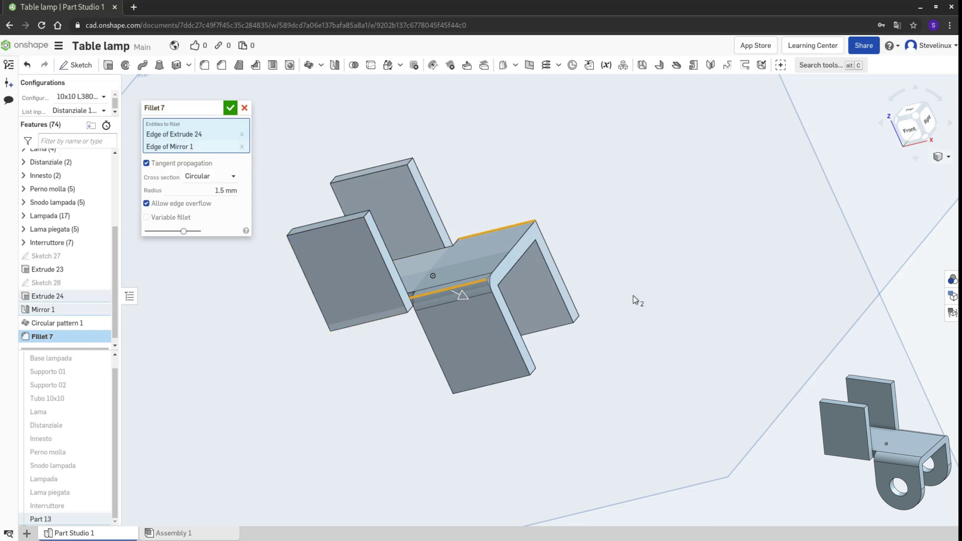
{"action": "mouse_move", "coordinate": [614, 326]}
{"action": "right_mouse_down"}
{"action": "mouse_move", "coordinate": [635, 338]}
{"action": "mouse_move", "coordinate": [630, 352]}
{"action": "right_mouse_up"}
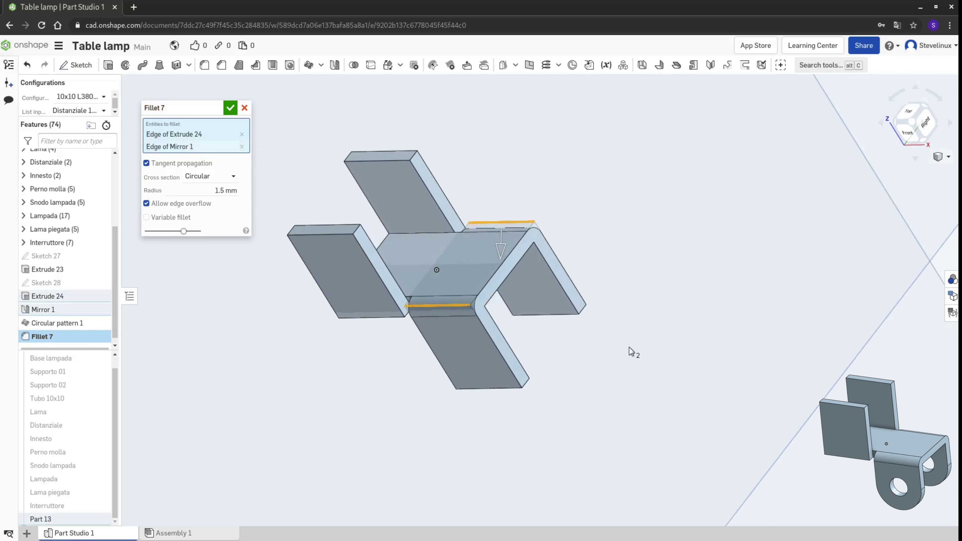
{"action": "left_click", "coordinate": [230, 107]}
Step: Start a new sketch on the lower flange face and draw a circle
{"action": "right_click", "coordinate": [468, 359]}
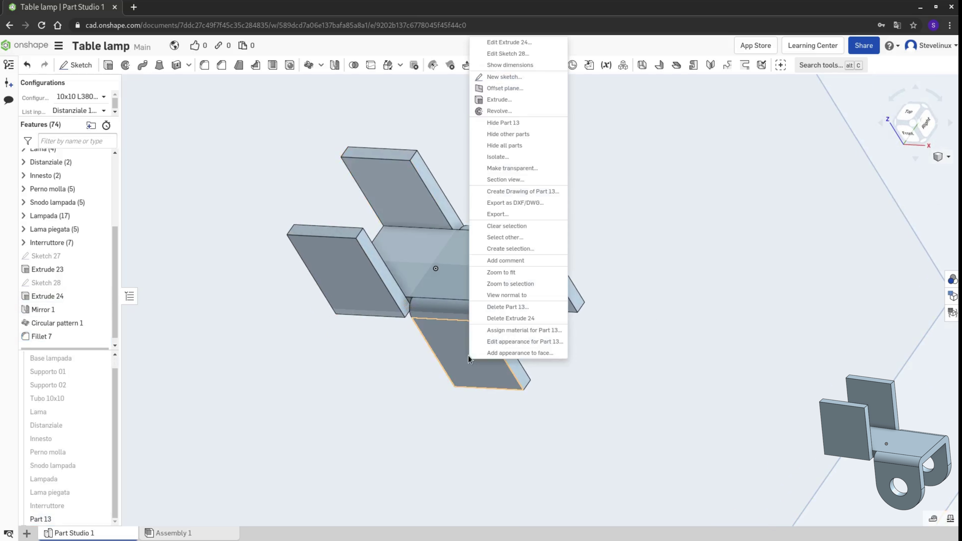
{"action": "left_click", "coordinate": [508, 77]}
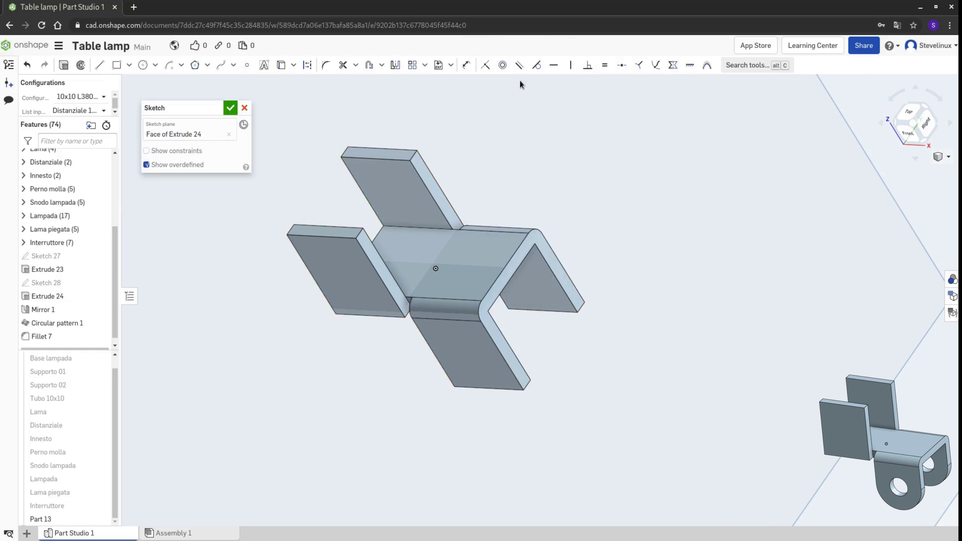
{"action": "key", "text": "n"}
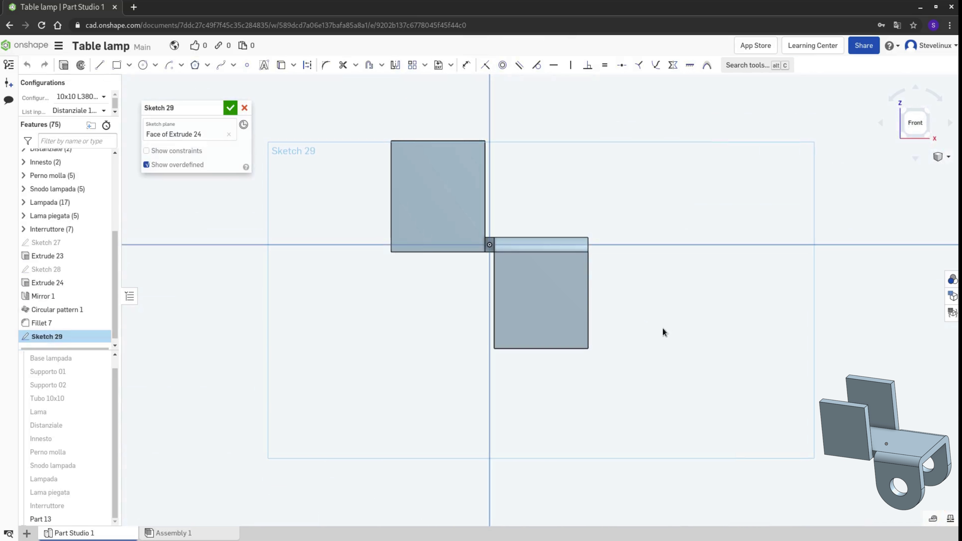
{"action": "key", "text": "c"}
{"action": "left_click", "coordinate": [541, 316]}
{"action": "left_click", "coordinate": [554, 308]}
Step: Dimension the circle to Ø4 mm and 5 mm from the flange's bottom edge
{"action": "key", "text": "u"}
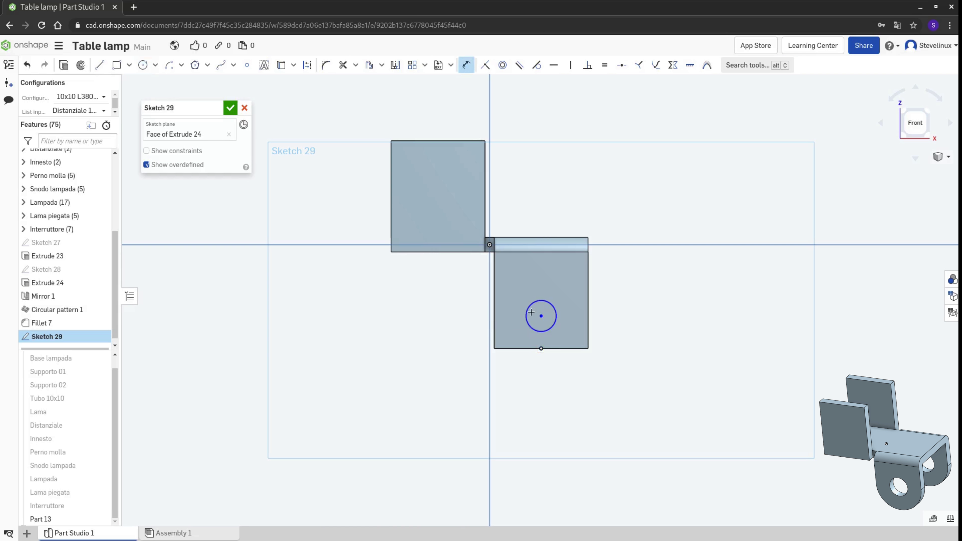
{"action": "left_click", "coordinate": [527, 313]}
{"action": "left_click", "coordinate": [476, 298]}
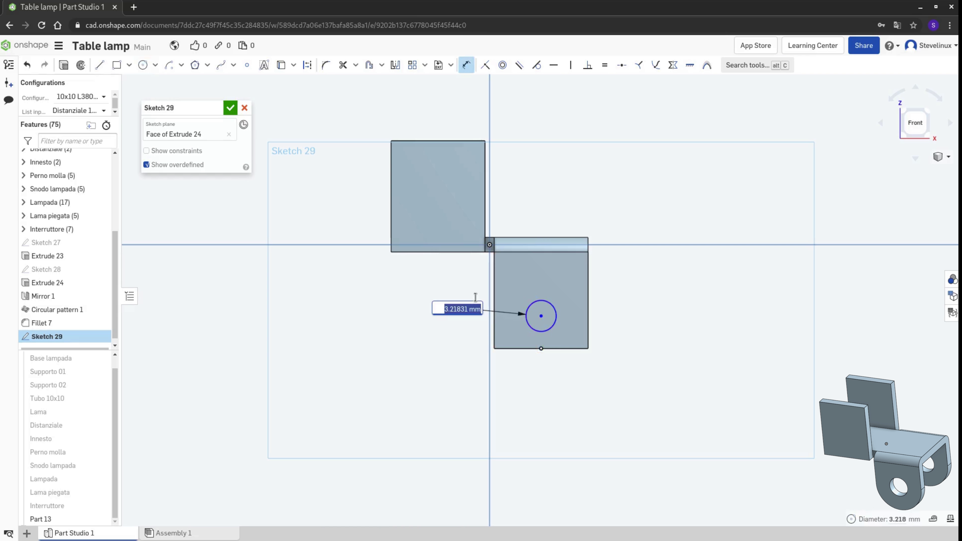
{"action": "type", "text": "4"}
{"action": "key", "text": "Return"}
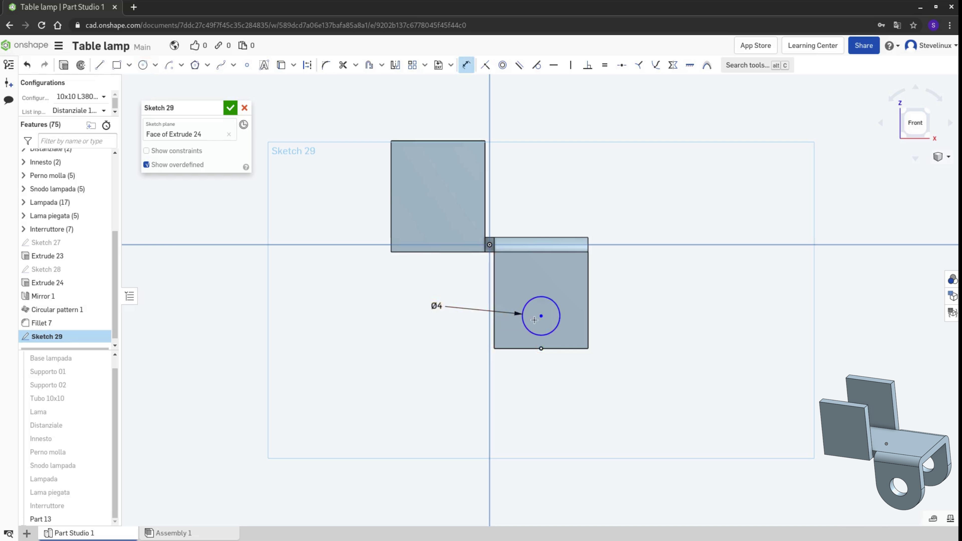
{"action": "left_click", "coordinate": [567, 347]}
{"action": "left_click", "coordinate": [621, 330]}
{"action": "type", "text": "5"}
{"action": "key", "text": "Return"}
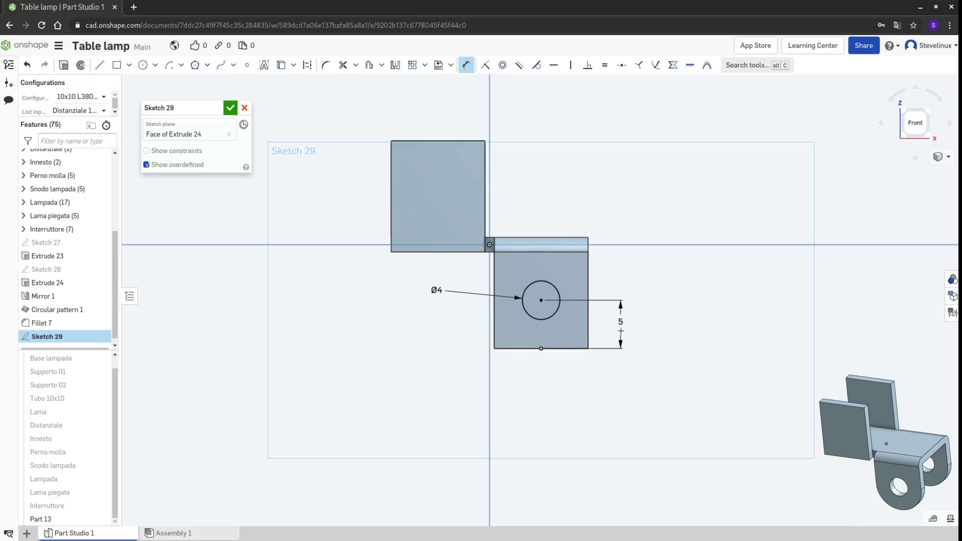
{"action": "left_click", "coordinate": [63, 65]}
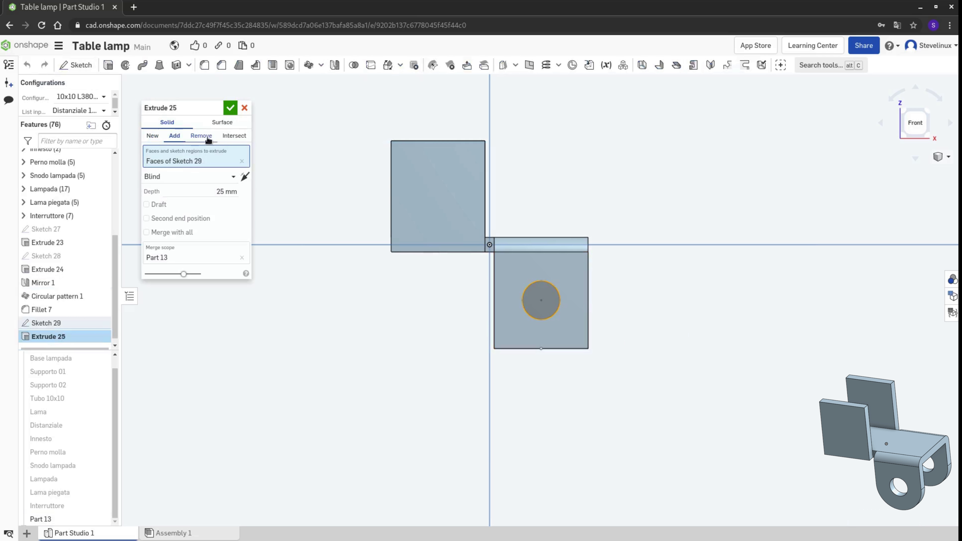
Step: Set Extrude 25 to Remove, Through all, cutting the Ø4 hole through the bracket
{"action": "left_click", "coordinate": [204, 137]}
{"action": "left_click", "coordinate": [183, 177]}
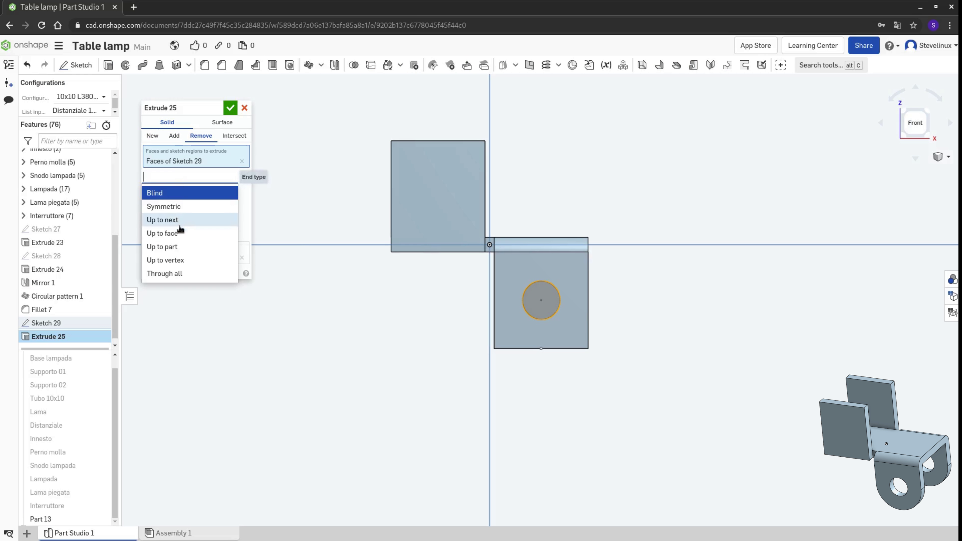
{"action": "left_click", "coordinate": [180, 274]}
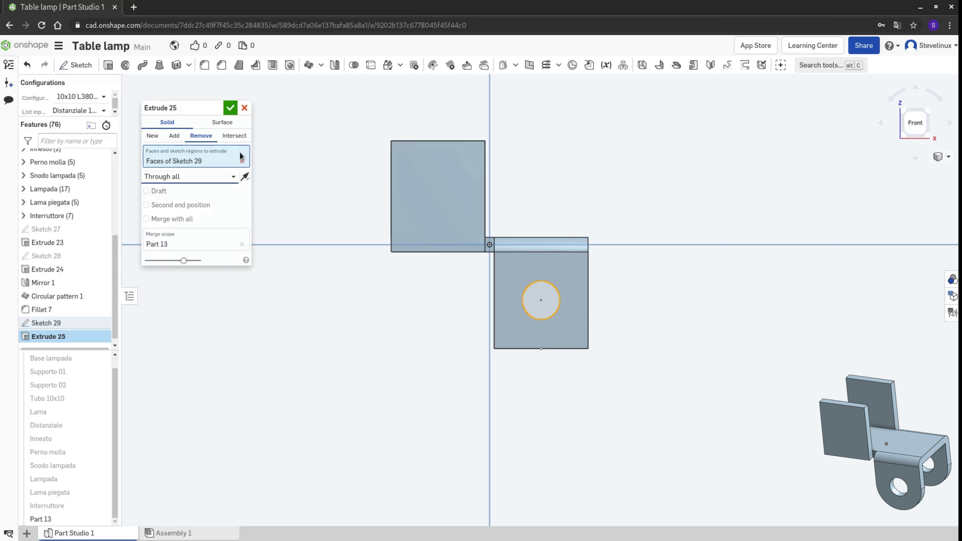
{"action": "left_click", "coordinate": [230, 108]}
{"action": "mouse_move", "coordinate": [696, 323]}
{"action": "right_mouse_down"}
{"action": "mouse_move", "coordinate": [689, 329]}
{"action": "mouse_move", "coordinate": [688, 304]}
{"action": "right_mouse_up"}
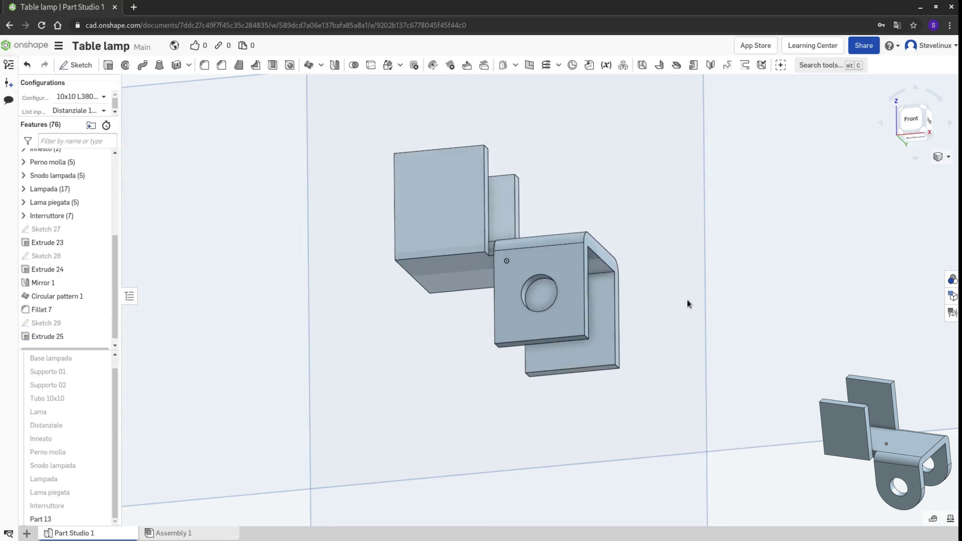
Step: Fillet the four bottom flange tab edges at 5 mm to round the tips
{"action": "left_click", "coordinate": [205, 65]}
{"action": "left_click", "coordinate": [205, 166]}
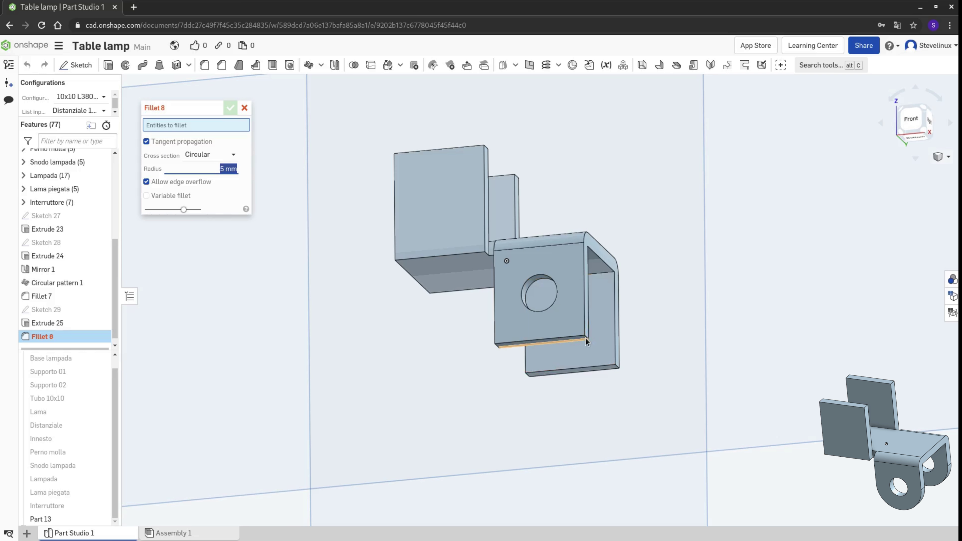
{"action": "scroll", "coordinate": [586, 338], "scroll_direction": "up", "scroll_amount": 2}
{"action": "scroll", "coordinate": [585, 338], "scroll_direction": "up", "scroll_amount": 1}
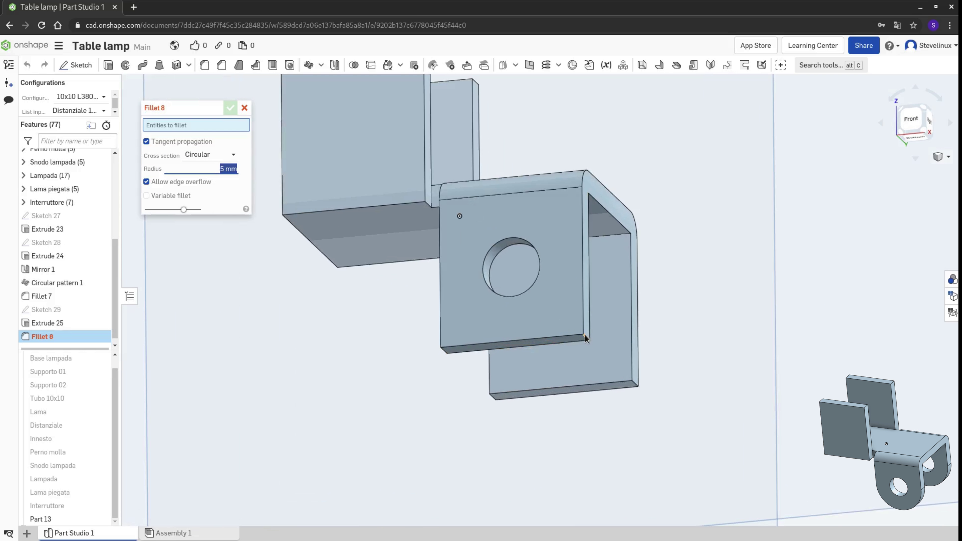
{"action": "left_click", "coordinate": [585, 335]}
{"action": "left_click", "coordinate": [636, 382]}
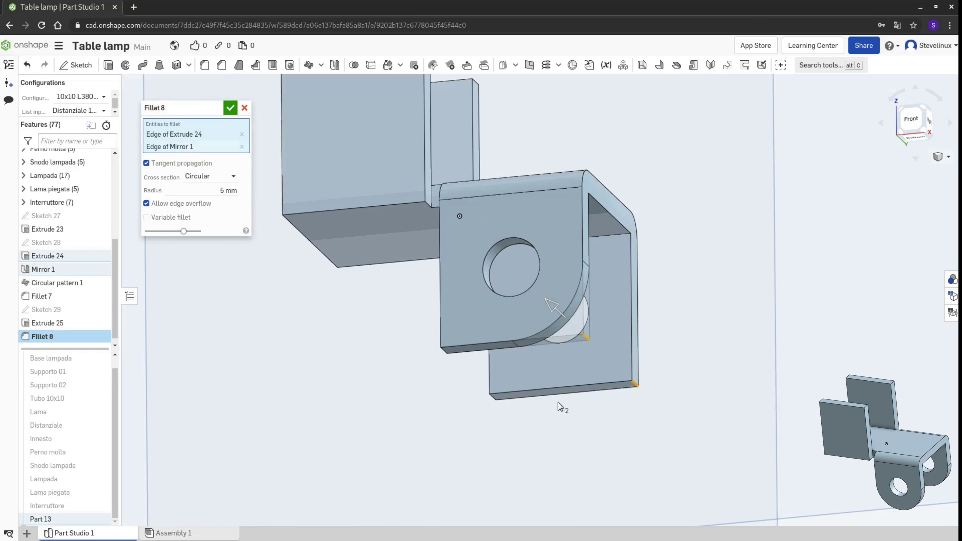
{"action": "left_click", "coordinate": [494, 398]}
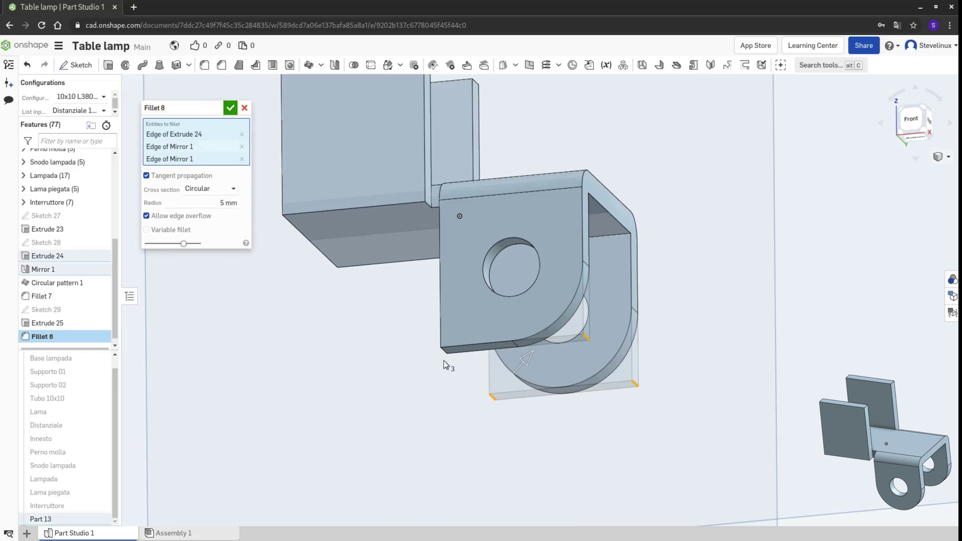
{"action": "left_click", "coordinate": [442, 352]}
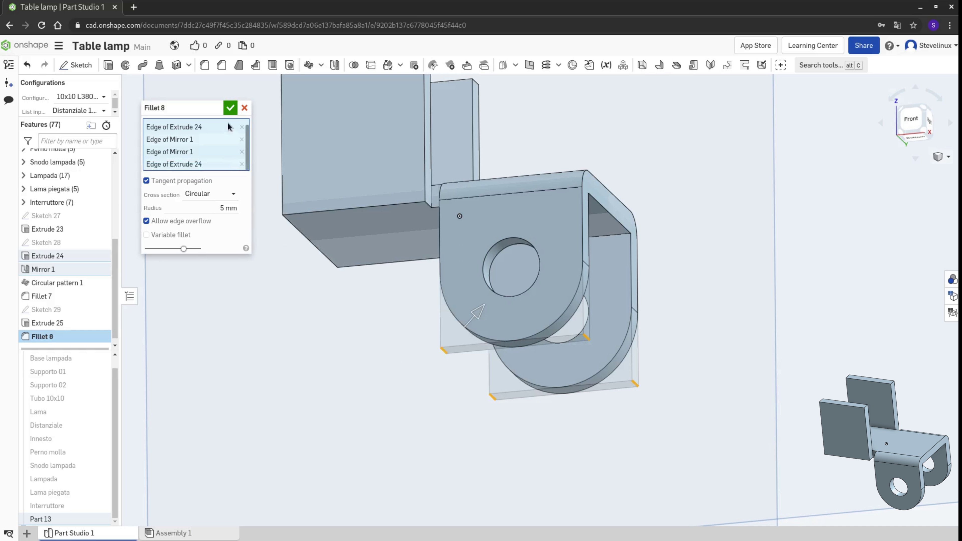
{"action": "left_click", "coordinate": [230, 108]}
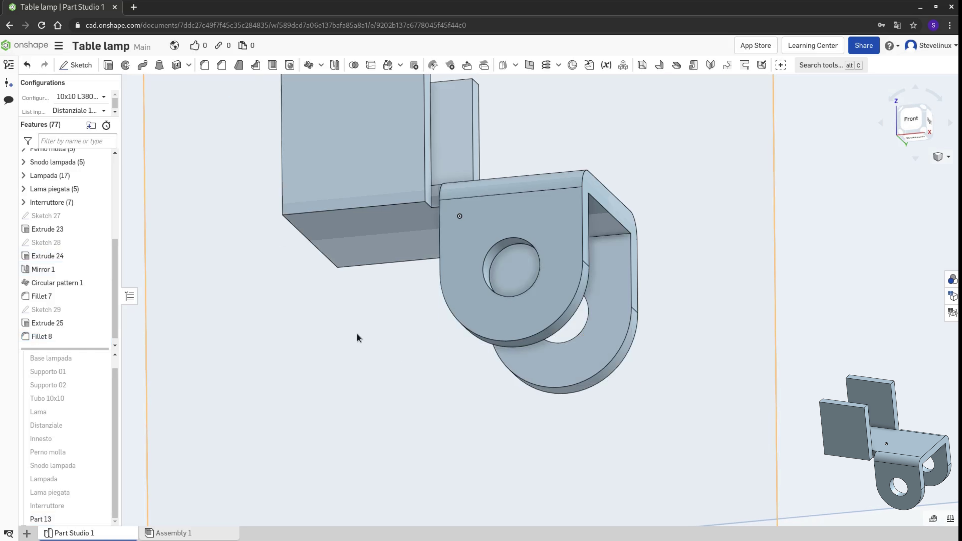
Step: Move Circular pattern 1 after Fillet 8 and add Fillet 7, Extrude 25 and Fillet 8 to it
{"action": "left_click_drag", "start_coordinate": [47, 283], "coordinate": [53, 341]}
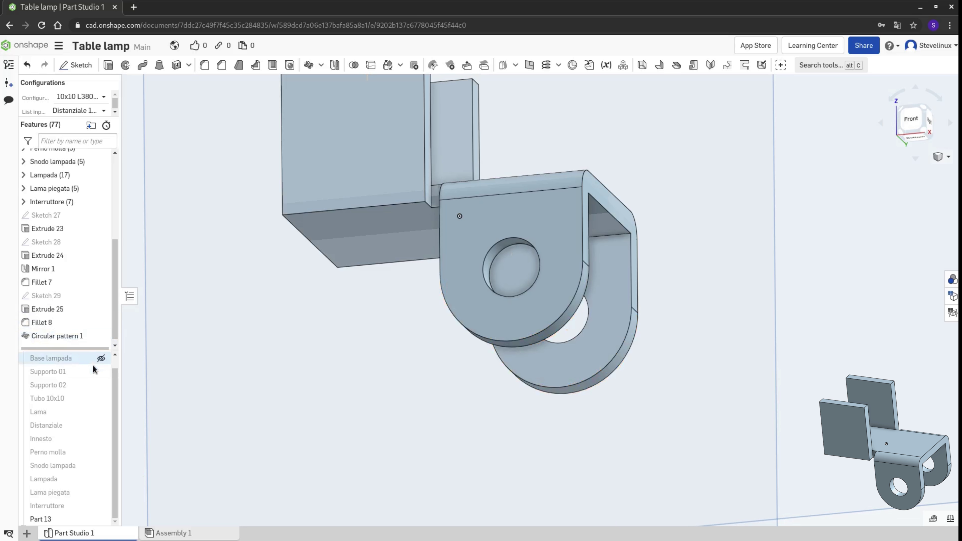
{"action": "double_click", "coordinate": [59, 336]}
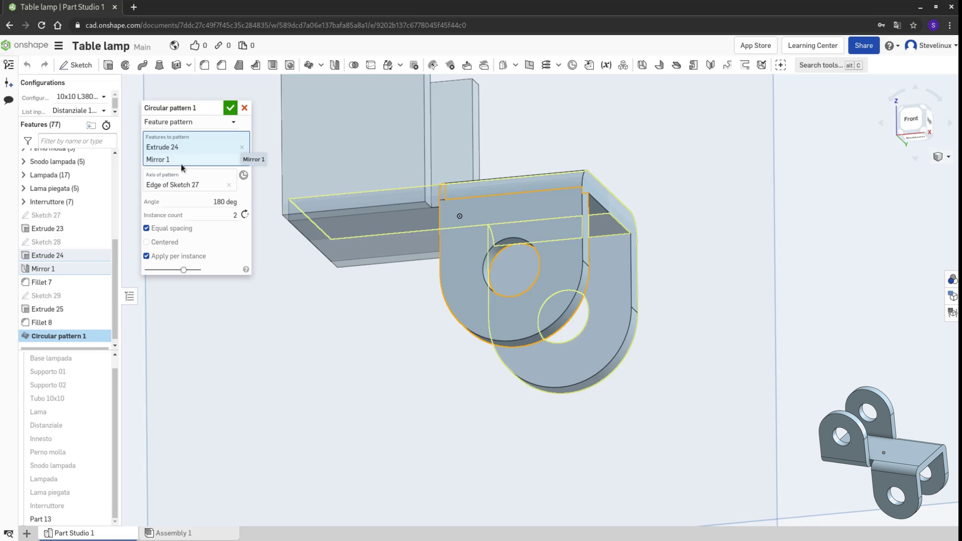
{"action": "left_click", "coordinate": [41, 282]}
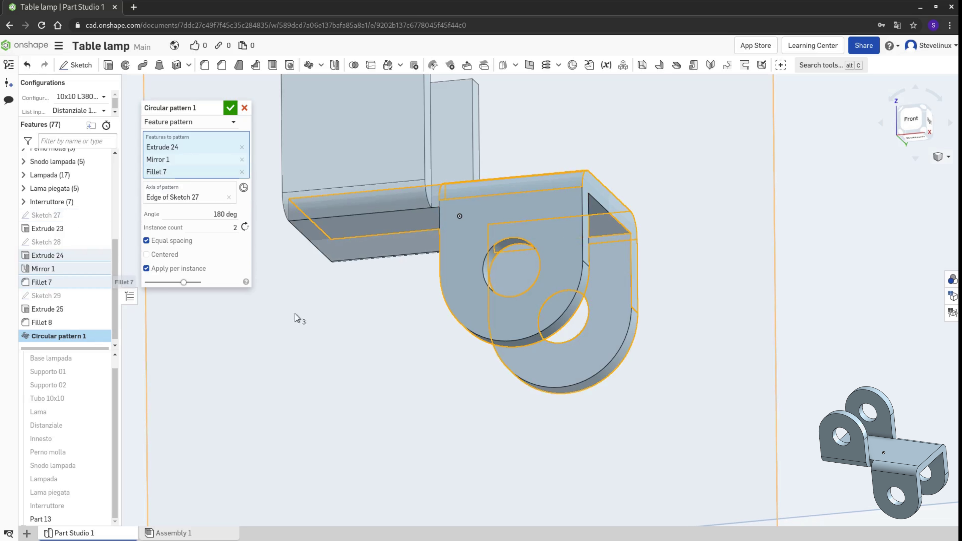
{"action": "scroll", "coordinate": [358, 307], "scroll_direction": "down", "scroll_amount": 2}
{"action": "scroll", "coordinate": [366, 306], "scroll_direction": "down", "scroll_amount": 2}
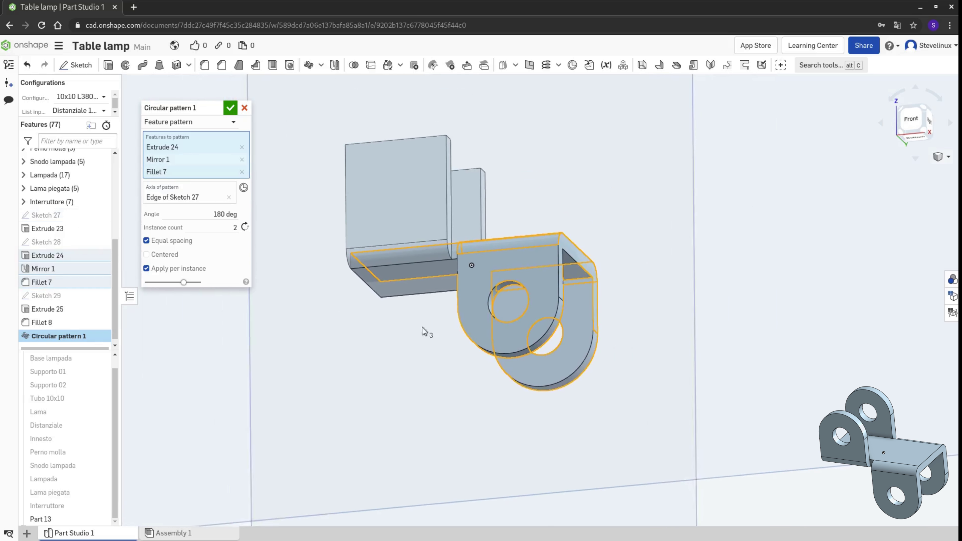
{"action": "right_click_drag", "start_coordinate": [371, 306], "coordinate": [440, 359]}
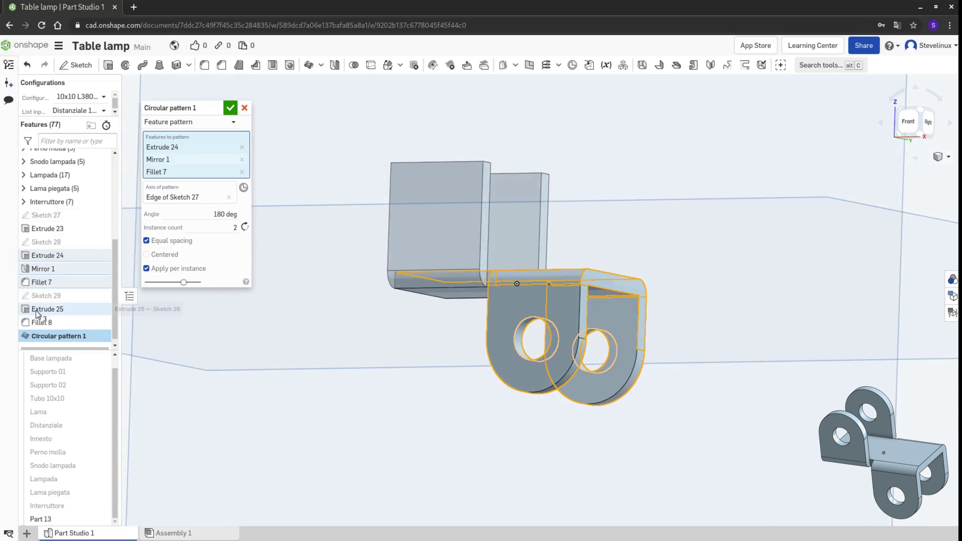
{"action": "left_click", "coordinate": [46, 309]}
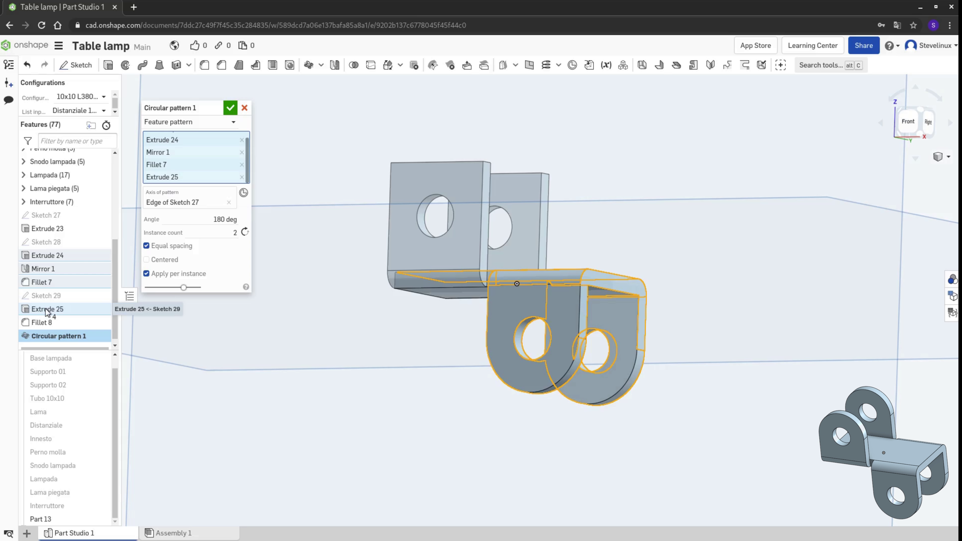
{"action": "left_click", "coordinate": [48, 323]}
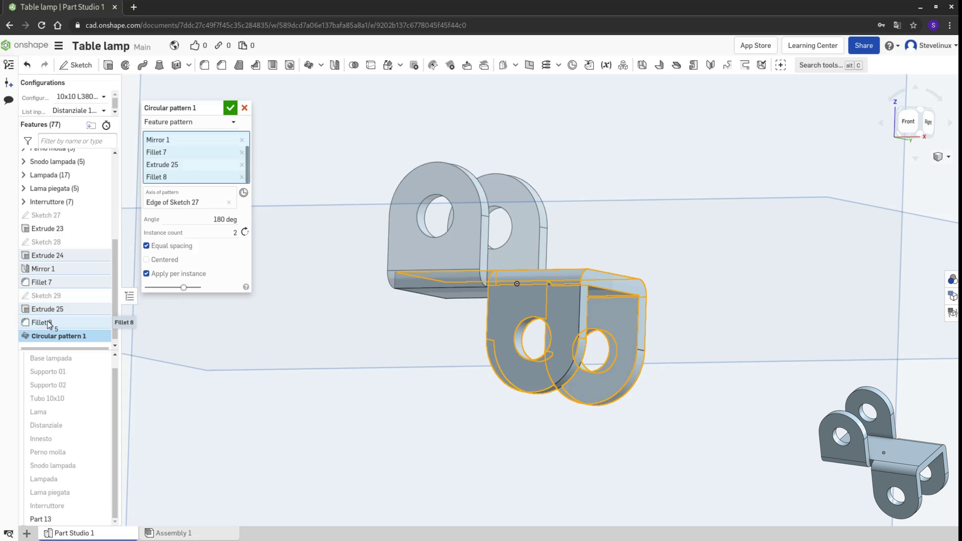
{"action": "left_click", "coordinate": [230, 108]}
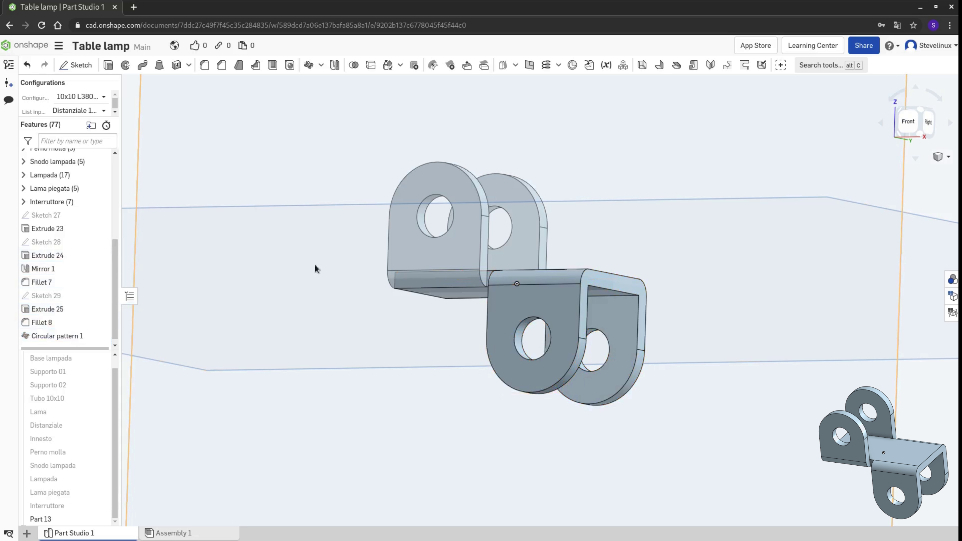
Step: Create a new feature folder named 'Supporto molla'
{"action": "mouse_move", "coordinate": [433, 357]}
{"action": "right_mouse_down"}
{"action": "mouse_move", "coordinate": [454, 349]}
{"action": "mouse_move", "coordinate": [519, 375]}
{"action": "mouse_move", "coordinate": [504, 382]}
{"action": "mouse_move", "coordinate": [421, 365]}
{"action": "mouse_move", "coordinate": [446, 367]}
{"action": "right_mouse_up"}
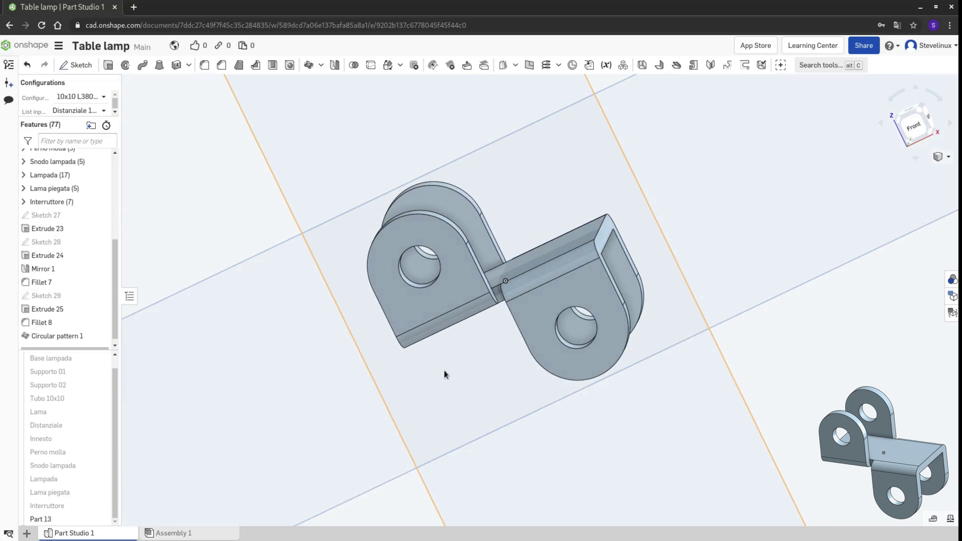
{"action": "left_click", "coordinate": [90, 125]}
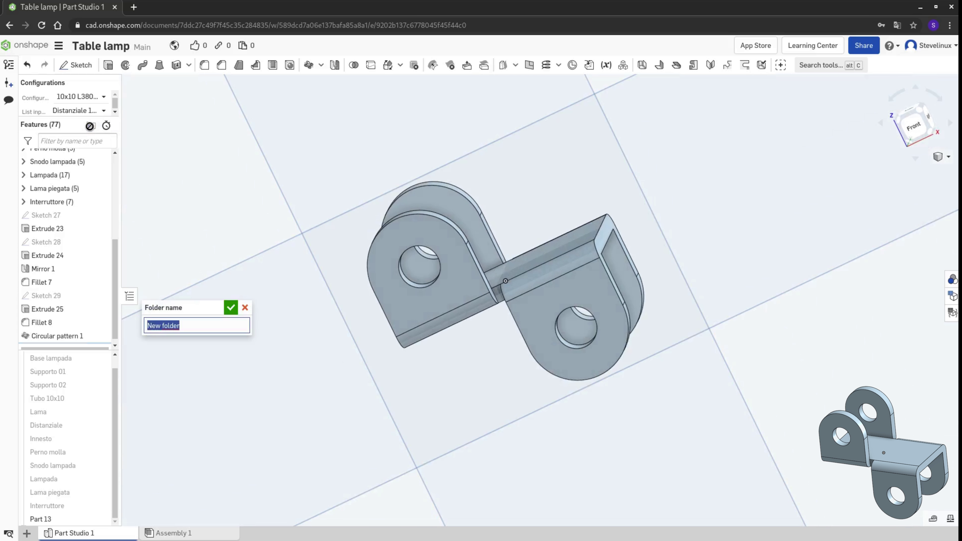
{"action": "type", "text": "S"}
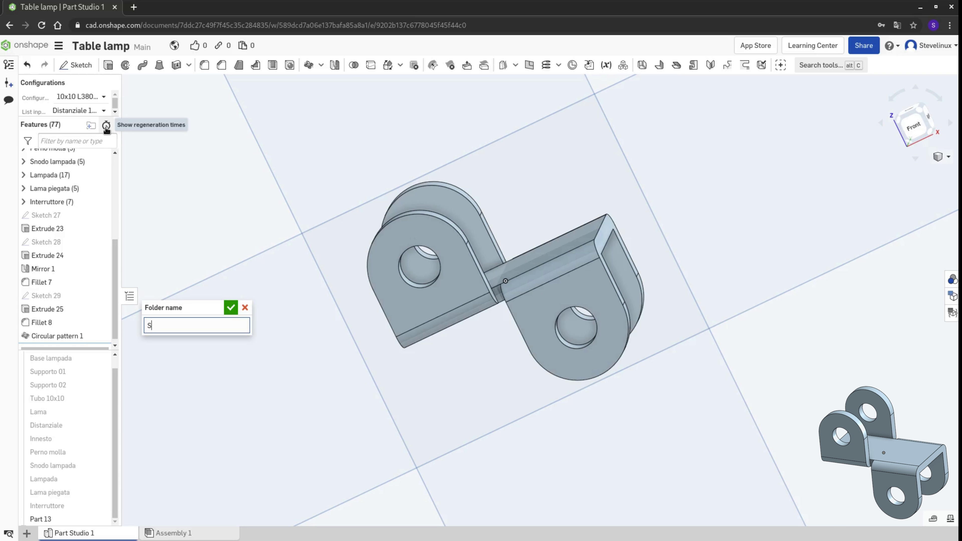
{"action": "type", "text": "upporto"}
{"action": "type", "text": " molla"}
{"action": "key", "text": "Return"}
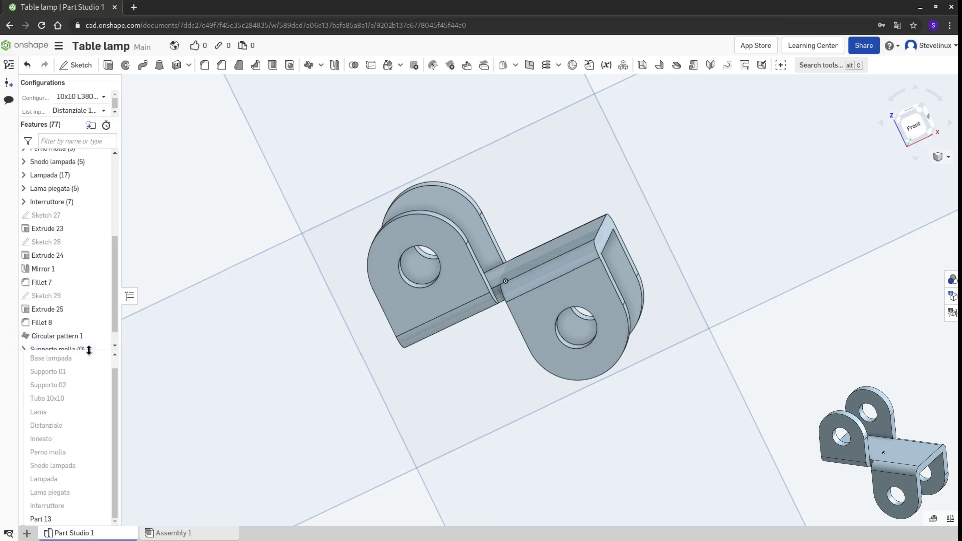
Step: Select the bracket features through Circular pattern 1 and drag them toward the Supporto molla folder
{"action": "mouse_move", "coordinate": [86, 350]}
{"action": "left_mouse_down"}
{"action": "mouse_move", "coordinate": [80, 457]}
{"action": "mouse_move", "coordinate": [61, 401]}
{"action": "mouse_move", "coordinate": [61, 306]}
{"action": "left_mouse_up"}
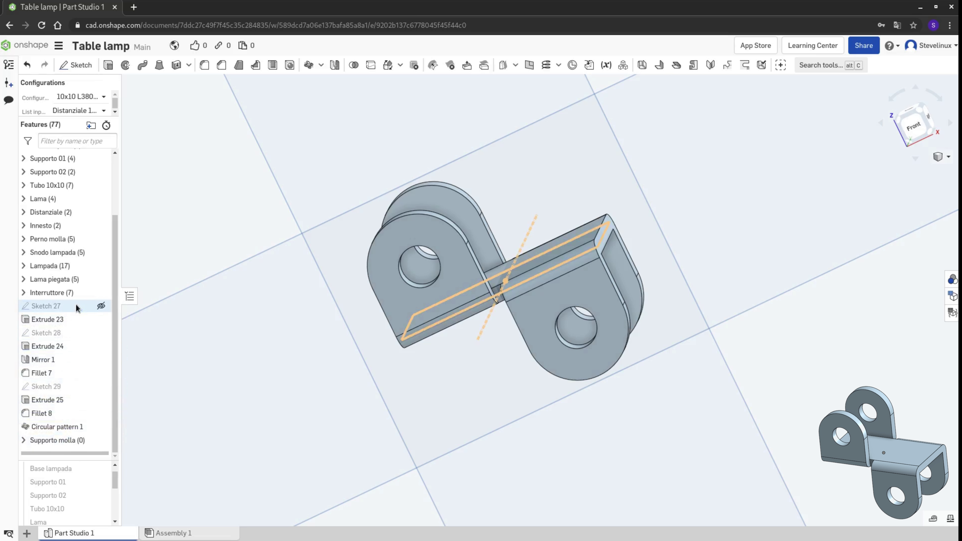
{"action": "left_click", "coordinate": [44, 440]}
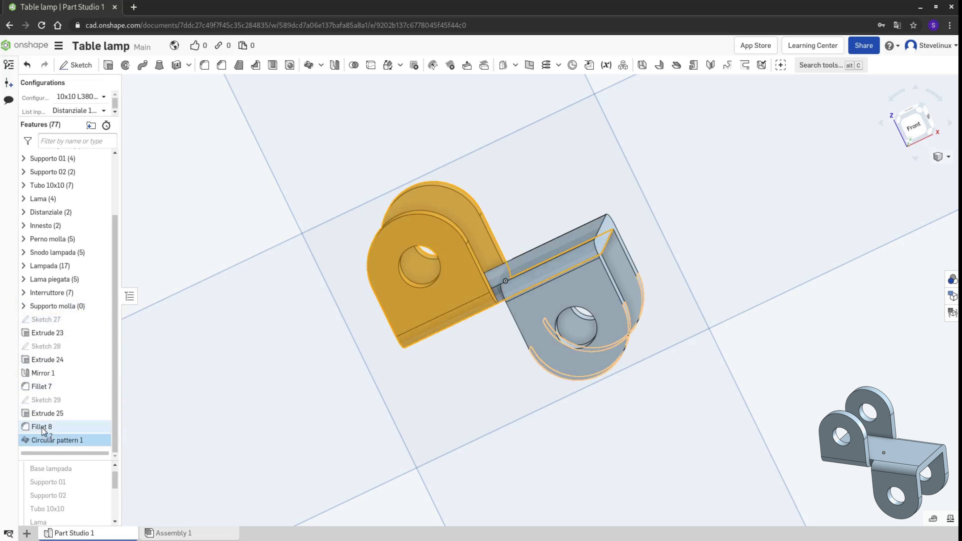
{"action": "left_click", "coordinate": [44, 414], "text": "shift"}
{"action": "left_click_drag", "start_coordinate": [44, 417], "coordinate": [47, 308]}
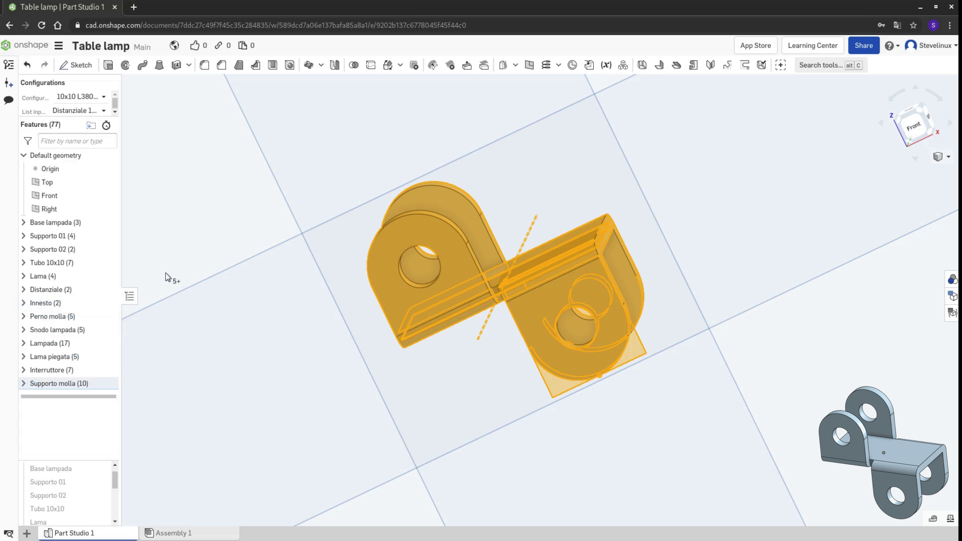
Step: Rename Part 13 in the parts list to 'Supporto molla'
{"action": "left_click_drag", "start_coordinate": [81, 458], "coordinate": [81, 330]}
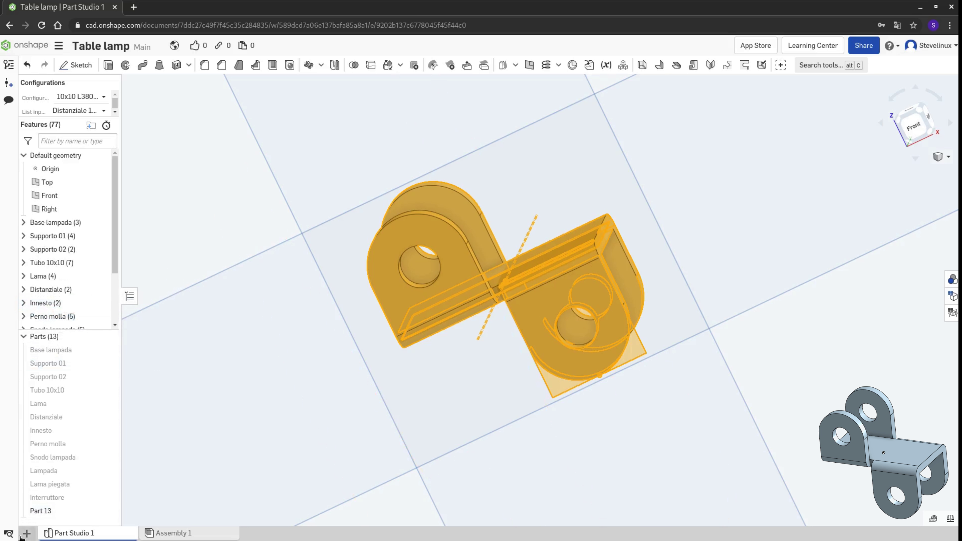
{"action": "right_click", "coordinate": [48, 511]}
{"action": "left_click", "coordinate": [74, 343]}
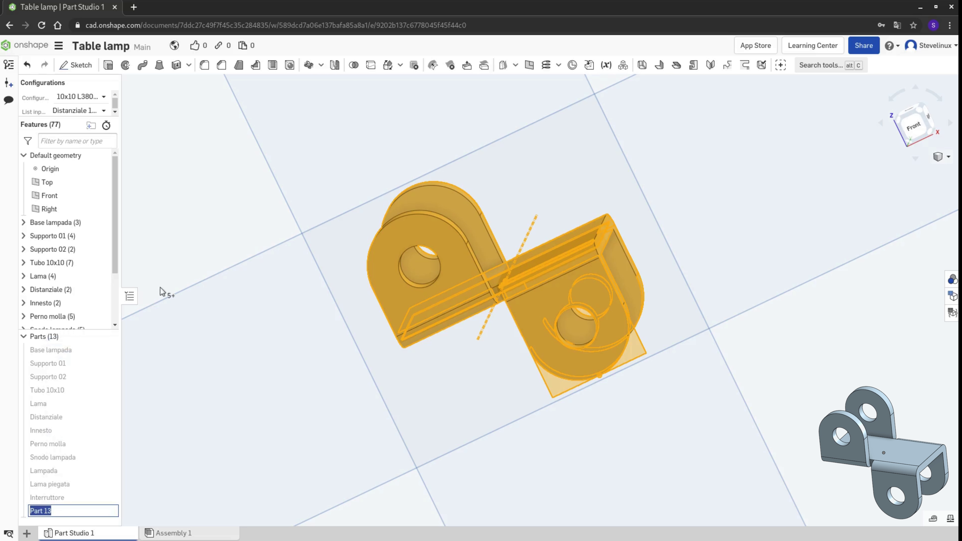
{"action": "type", "text": "S"}
{"action": "type", "text": "upporto "}
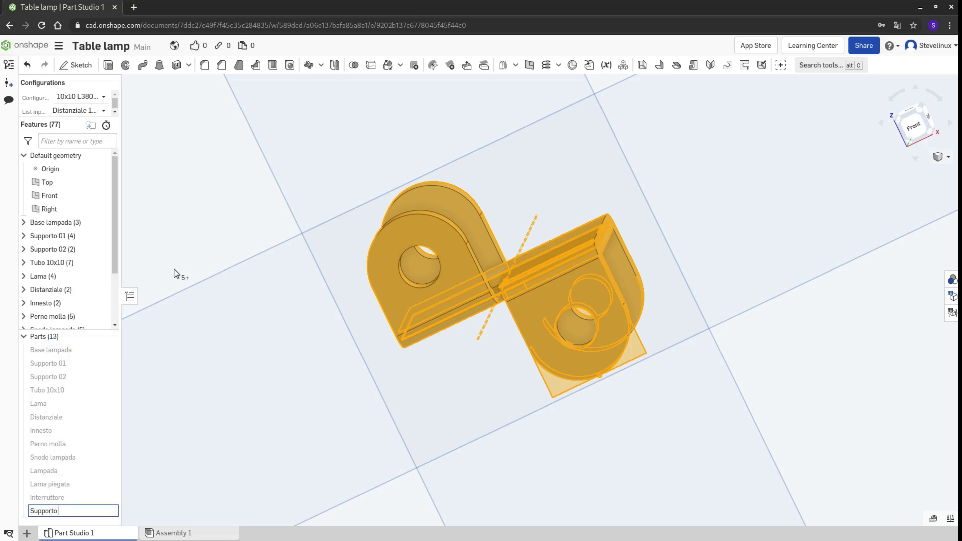
{"action": "type", "text": "molla"}
{"action": "key", "text": "Return"}
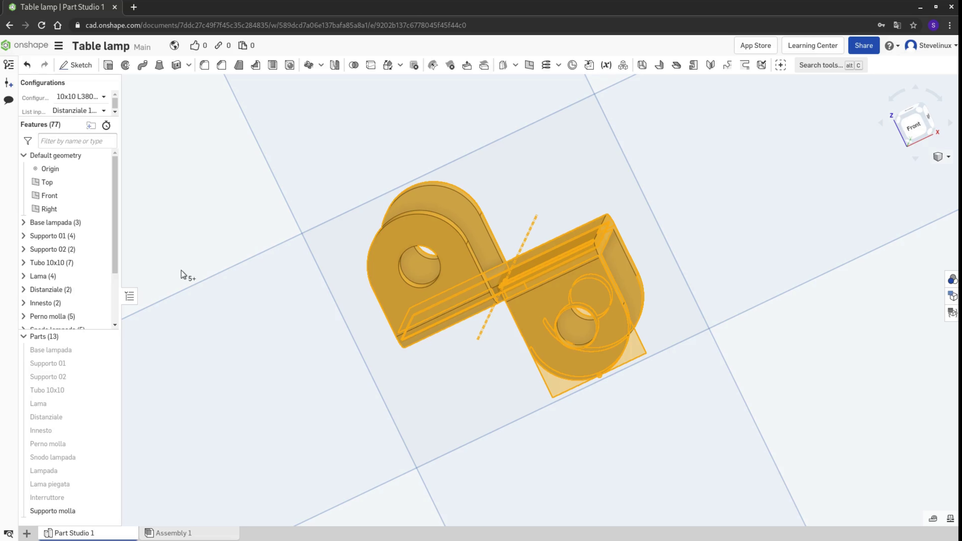
{"action": "key", "text": "shift+7"}
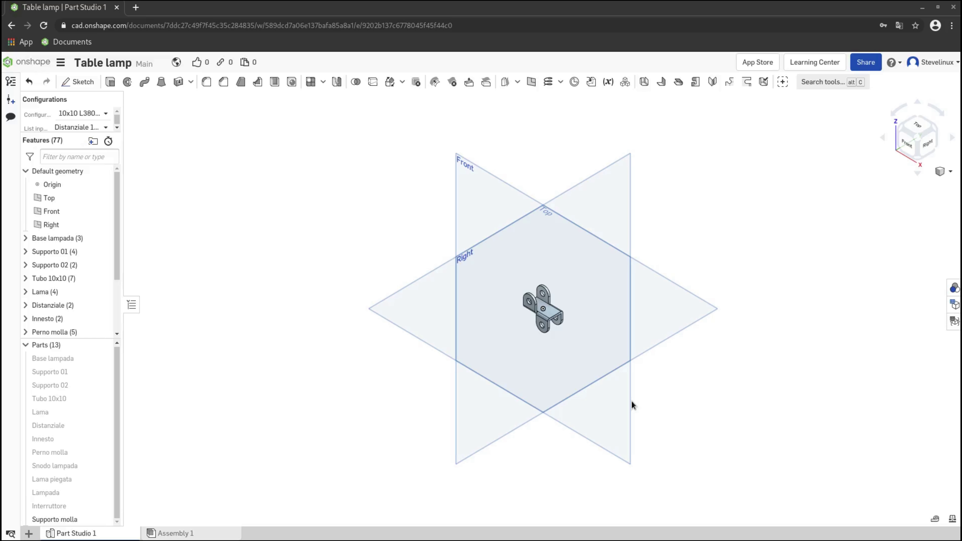
Step: Swap visibility from the Supporto molla part to Snodo lampada and expand its feature folder
{"action": "left_click", "coordinate": [103, 519]}
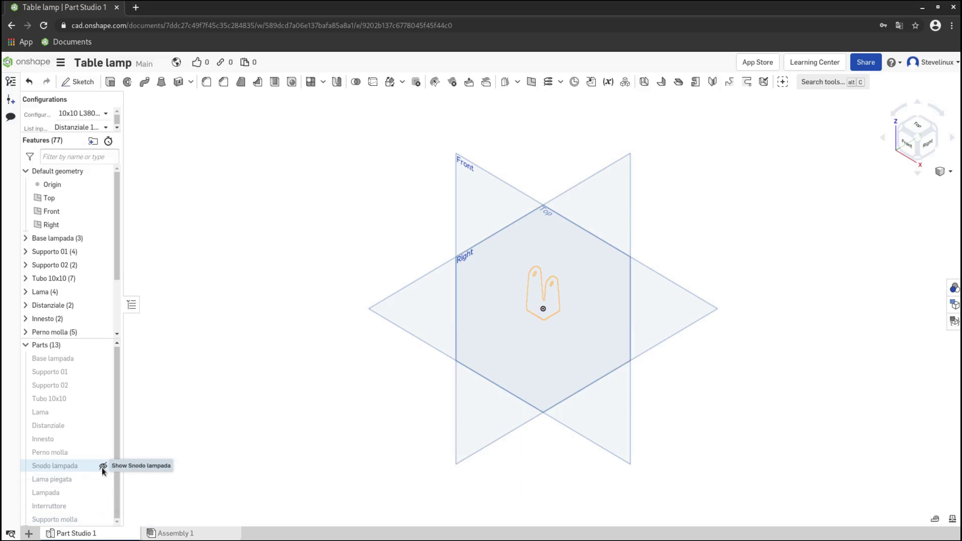
{"action": "left_click", "coordinate": [103, 466]}
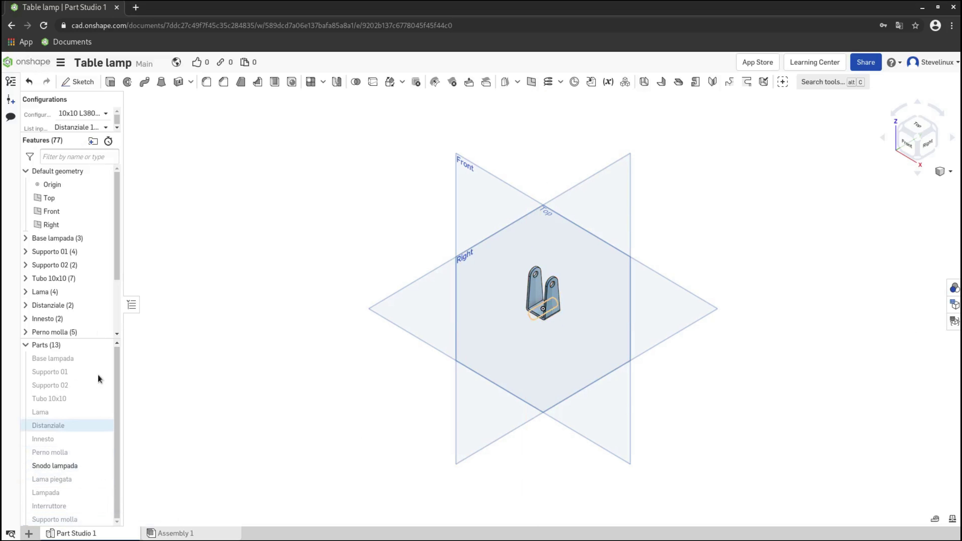
{"action": "scroll", "coordinate": [88, 284], "scroll_direction": "down", "scroll_amount": 2}
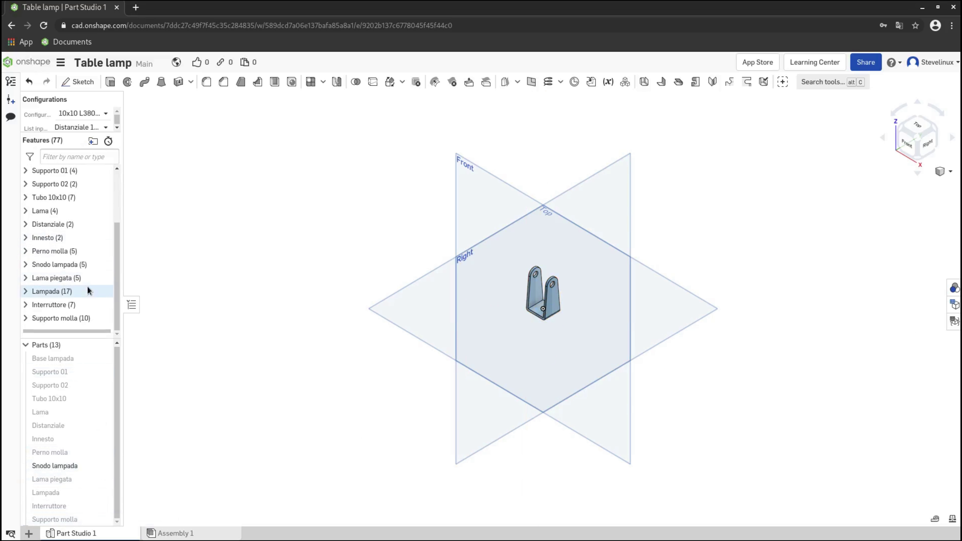
{"action": "left_click", "coordinate": [26, 266]}
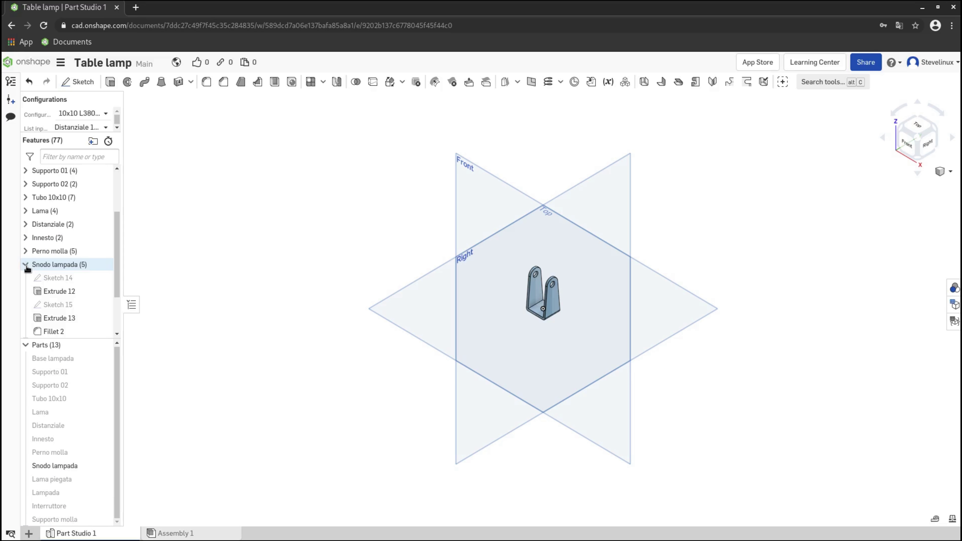
Step: Dimension the right side of Sketch 14's U-shaped profile to 27.5 mm and confirm the sketch
{"action": "double_click", "coordinate": [62, 278]}
{"action": "key", "text": "n"}
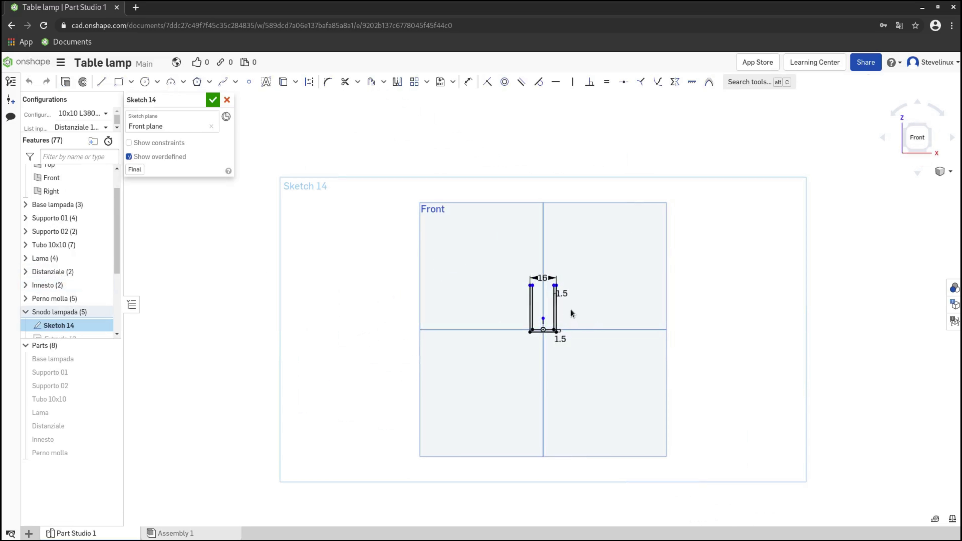
{"action": "scroll", "coordinate": [579, 307], "scroll_direction": "up", "scroll_amount": 1}
{"action": "scroll", "coordinate": [576, 303], "scroll_direction": "up", "scroll_amount": 5}
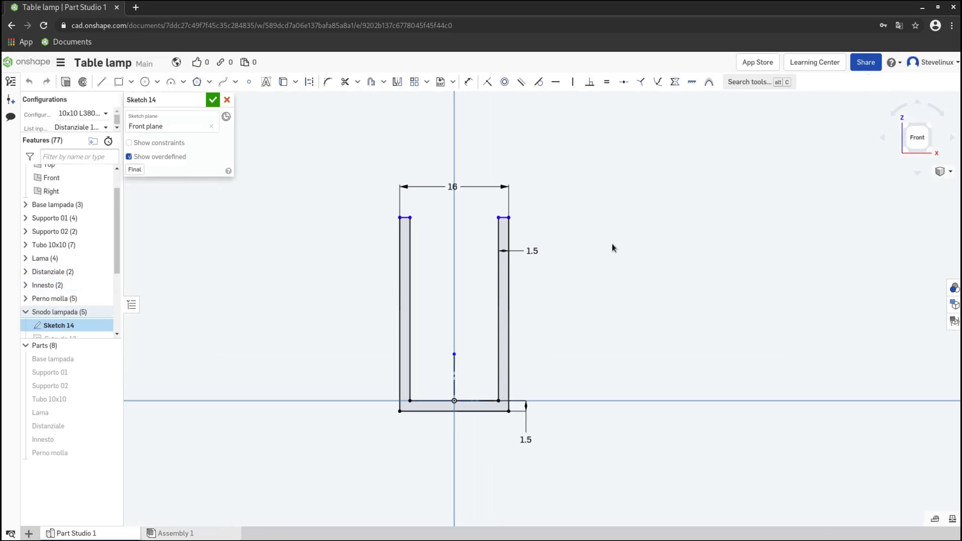
{"action": "key", "text": "u"}
{"action": "left_click", "coordinate": [511, 292]}
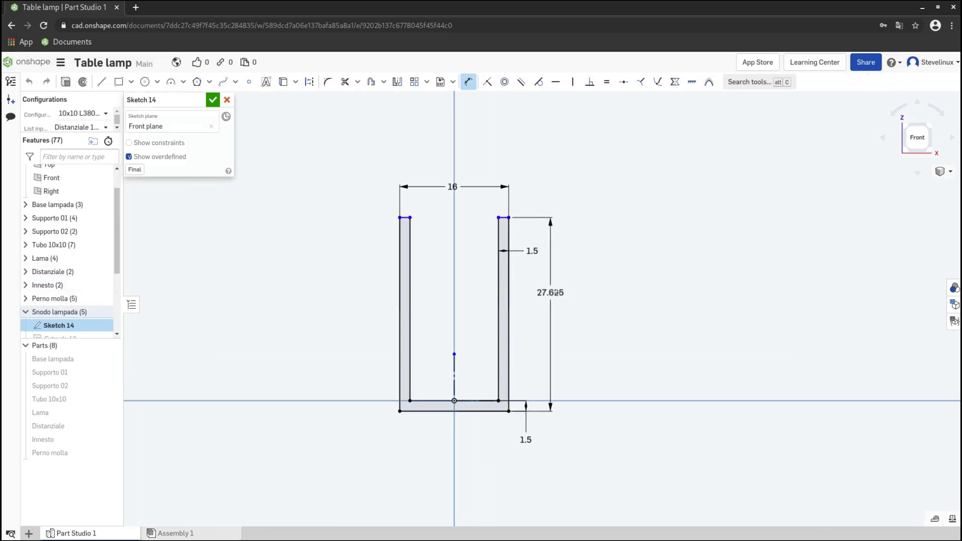
{"action": "left_click", "coordinate": [574, 292]}
{"action": "type", "text": "2"}
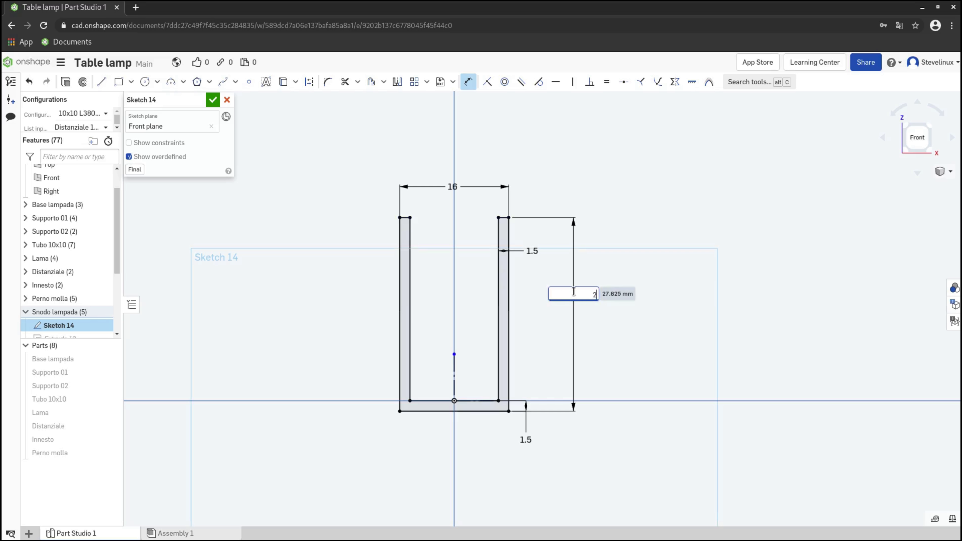
{"action": "type", "text": "7.5"}
{"action": "key", "text": "Return"}
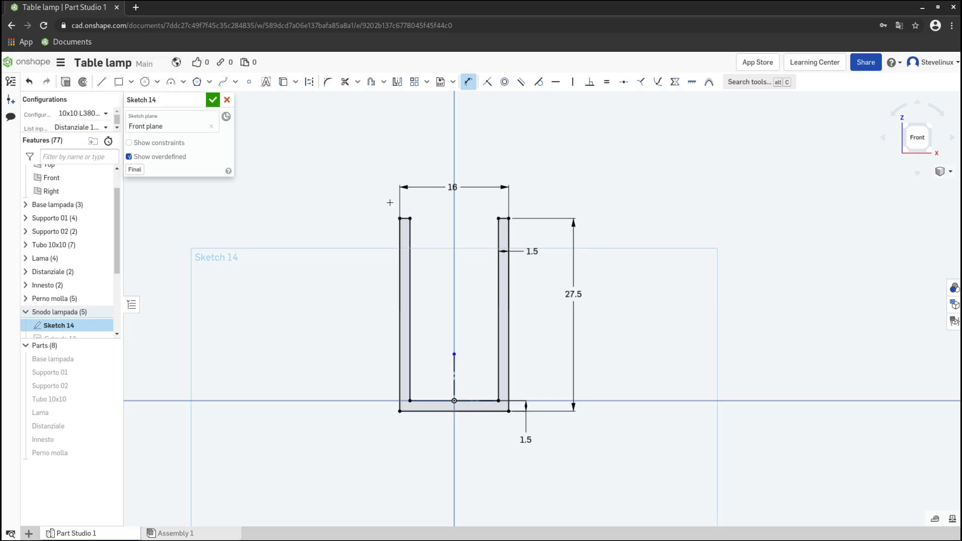
{"action": "left_click", "coordinate": [213, 100]}
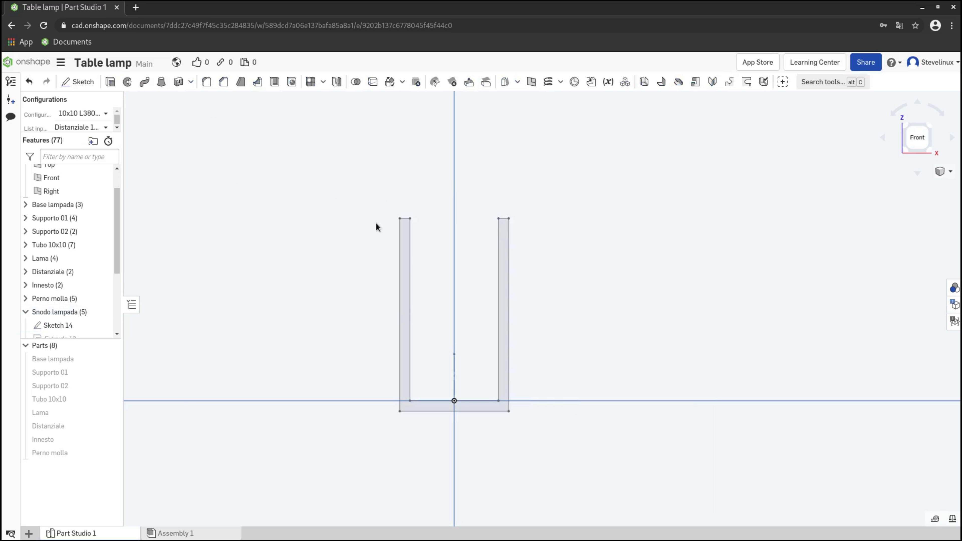
Step: Sketch a 4 mm diameter circle at the origin on the bracket's bottom face
{"action": "right_click_drag", "start_coordinate": [543, 361], "coordinate": [553, 290]}
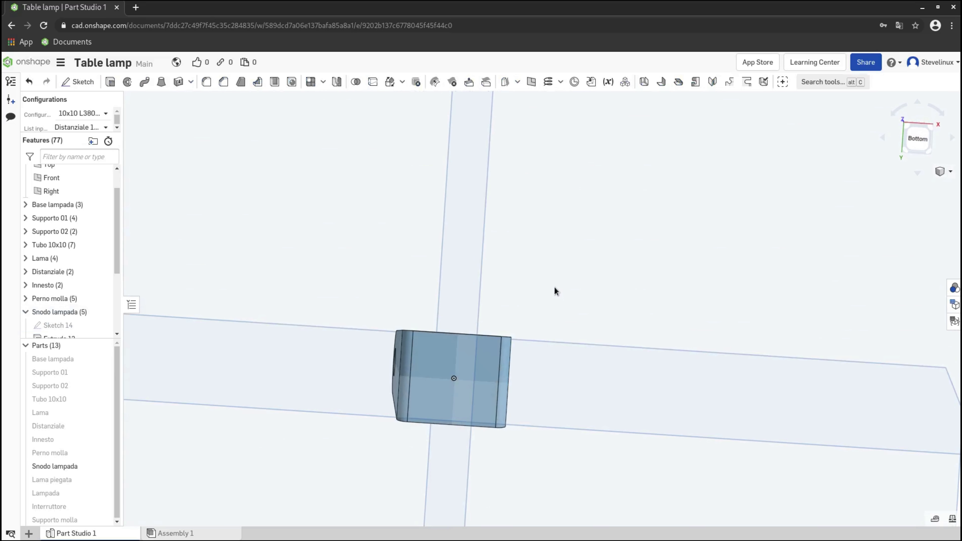
{"action": "right_click", "coordinate": [482, 357]}
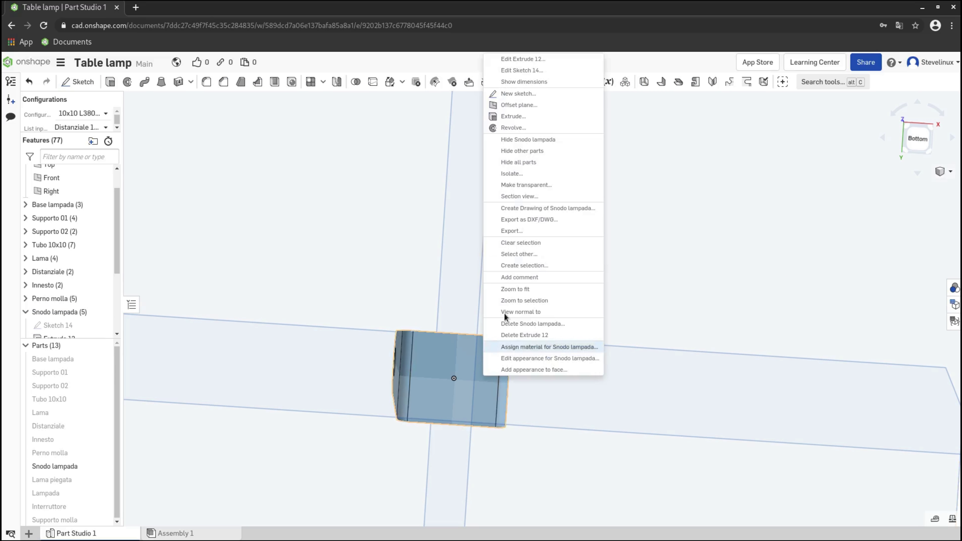
{"action": "left_click", "coordinate": [518, 93]}
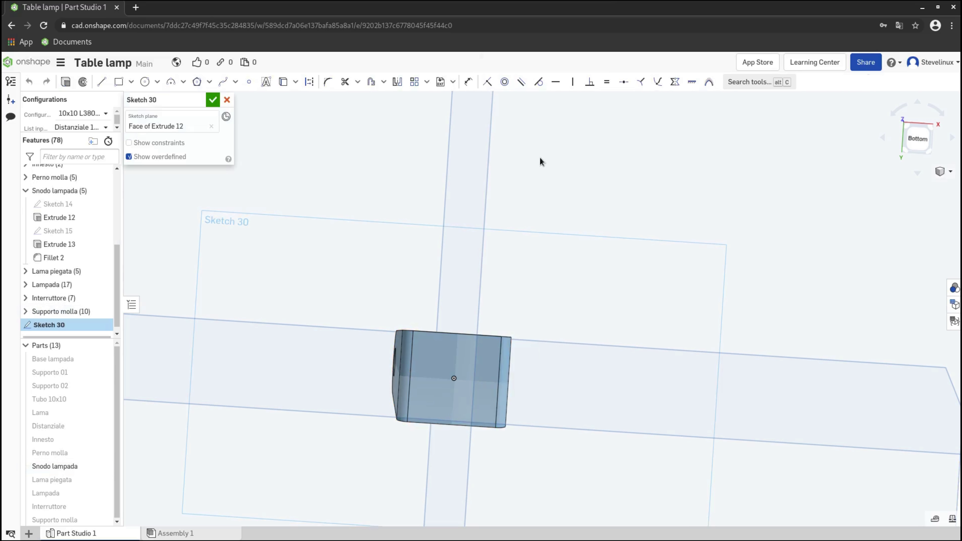
{"action": "key", "text": "n"}
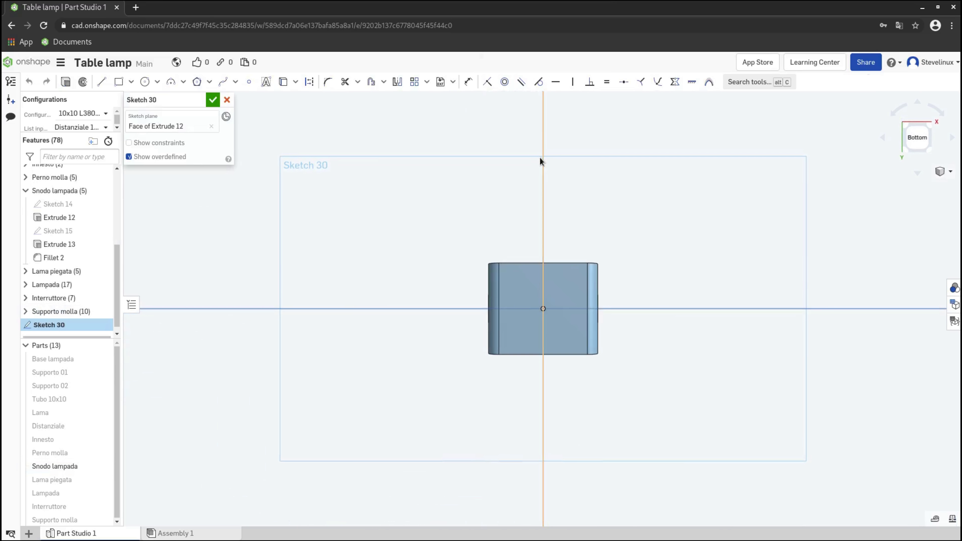
{"action": "key", "text": "c"}
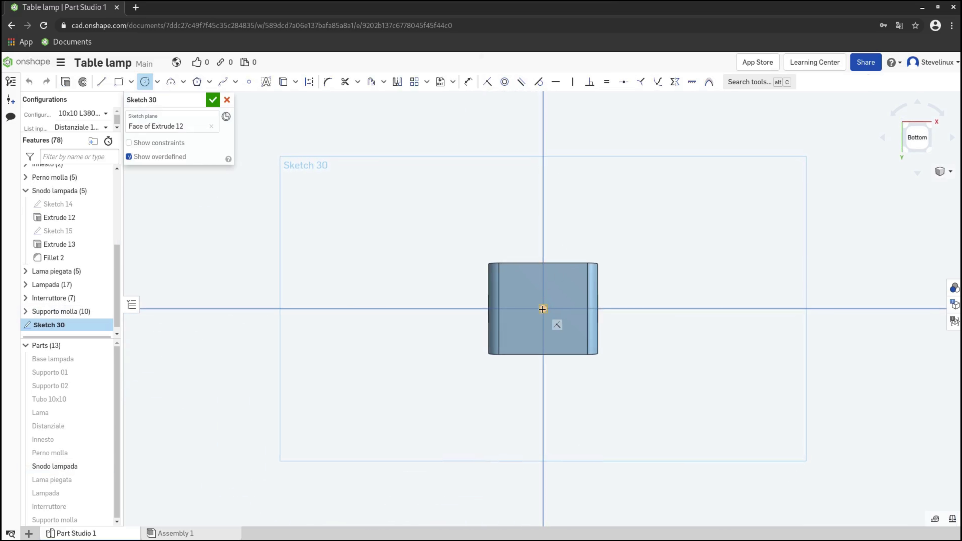
{"action": "left_click", "coordinate": [543, 309]}
{"action": "left_click", "coordinate": [556, 295]}
{"action": "key", "text": "d"}
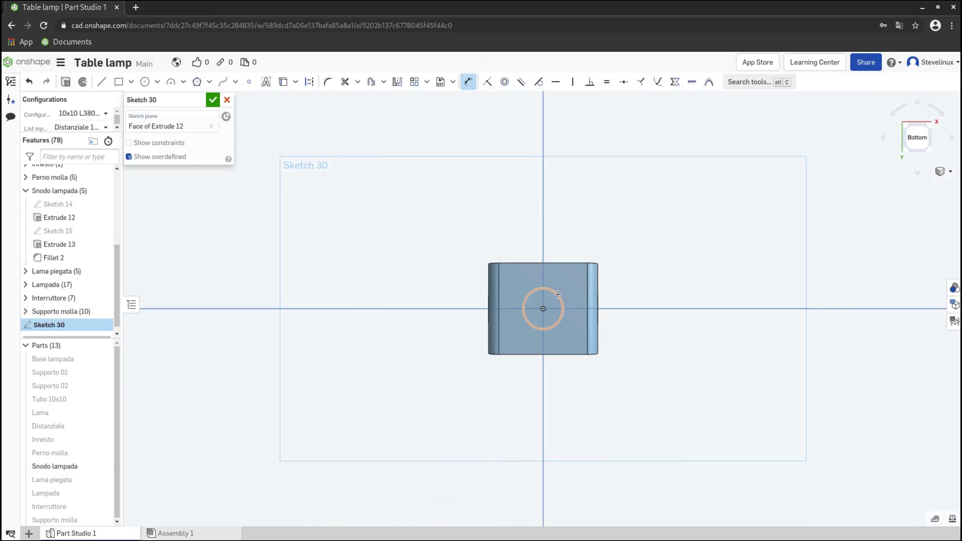
{"action": "left_click", "coordinate": [558, 294]}
{"action": "left_click", "coordinate": [617, 276]}
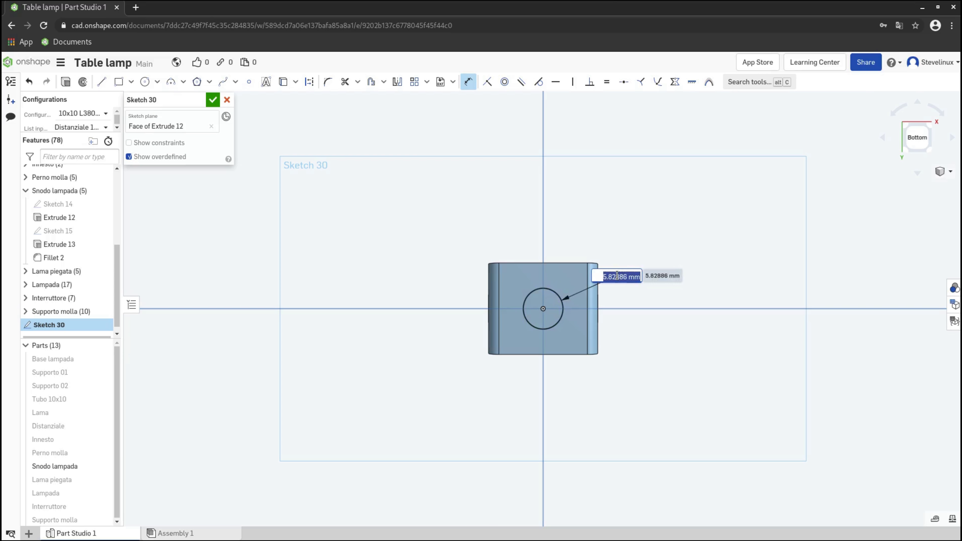
{"action": "type", "text": "Ø4"}
{"action": "key", "text": "Return"}
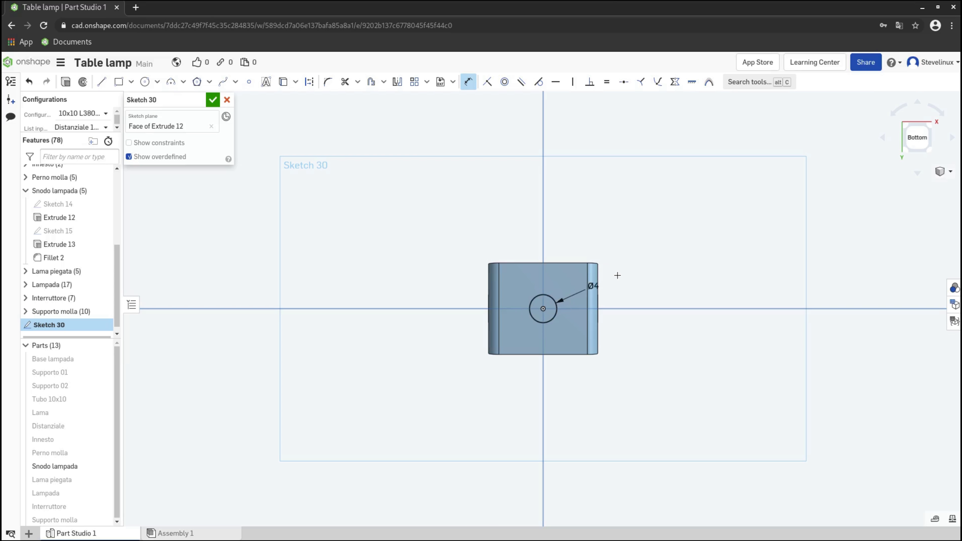
Step: Extrude the circle as a 5 mm deep Remove cut into the bracket
{"action": "key", "text": "shift+e"}
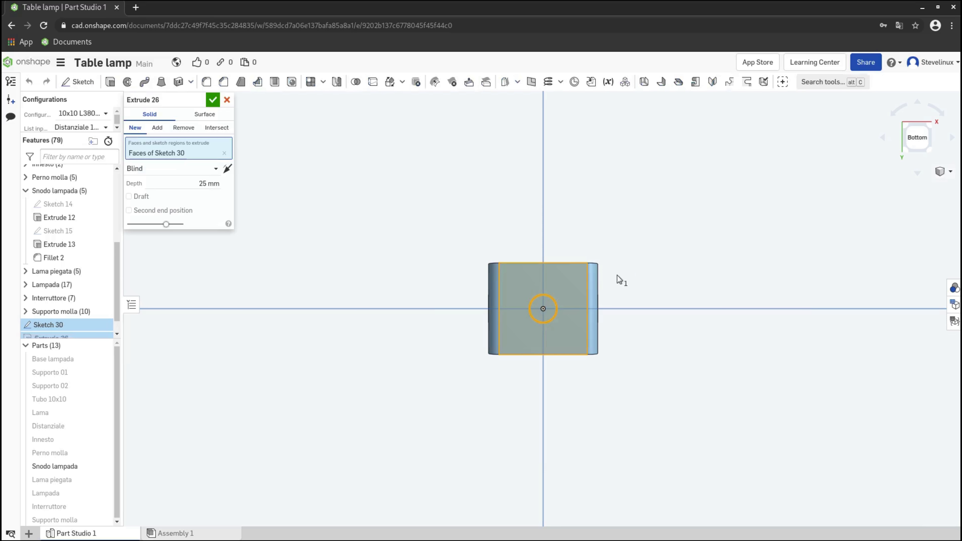
{"action": "left_click", "coordinate": [184, 128]}
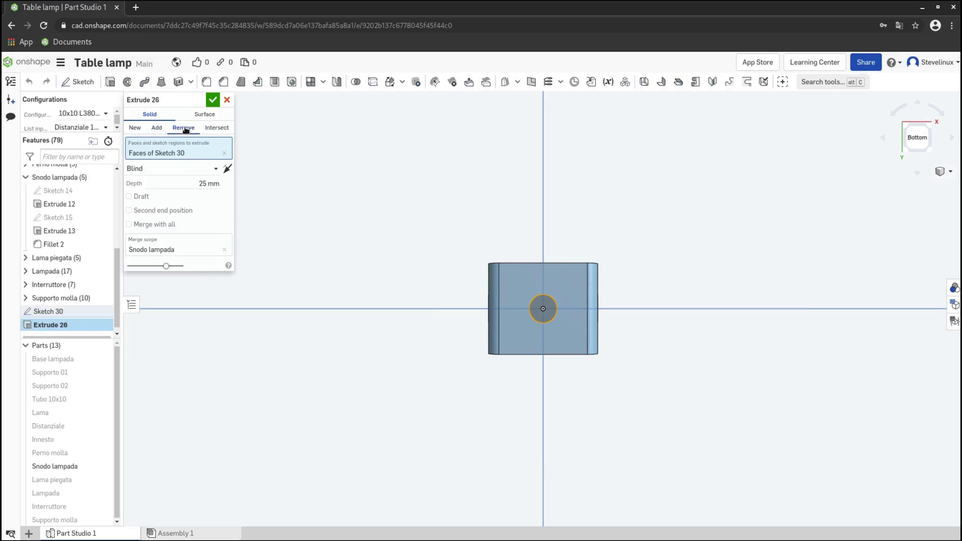
{"action": "left_click", "coordinate": [205, 182]}
{"action": "type", "text": "4"}
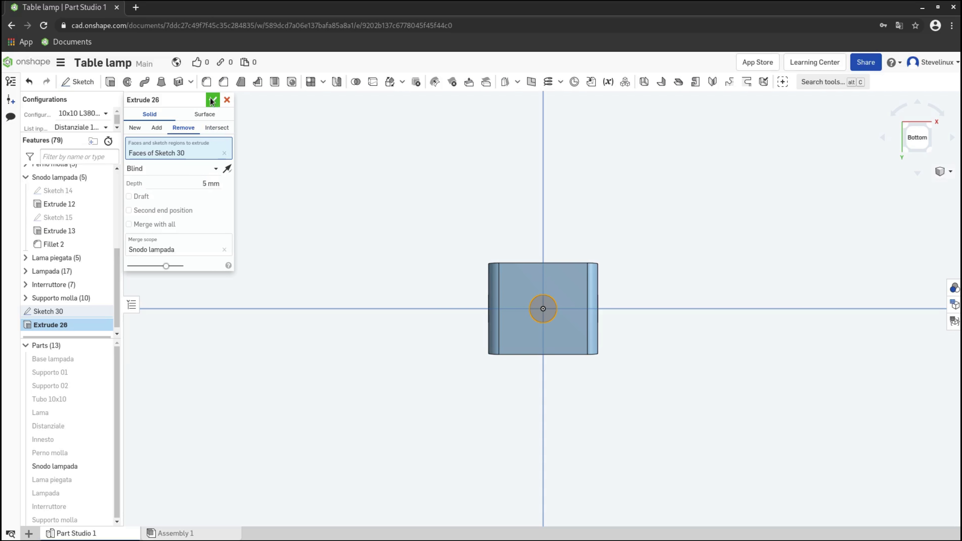
{"action": "left_click", "coordinate": [213, 100]}
{"action": "right_click_drag", "start_coordinate": [663, 255], "coordinate": [644, 304]}
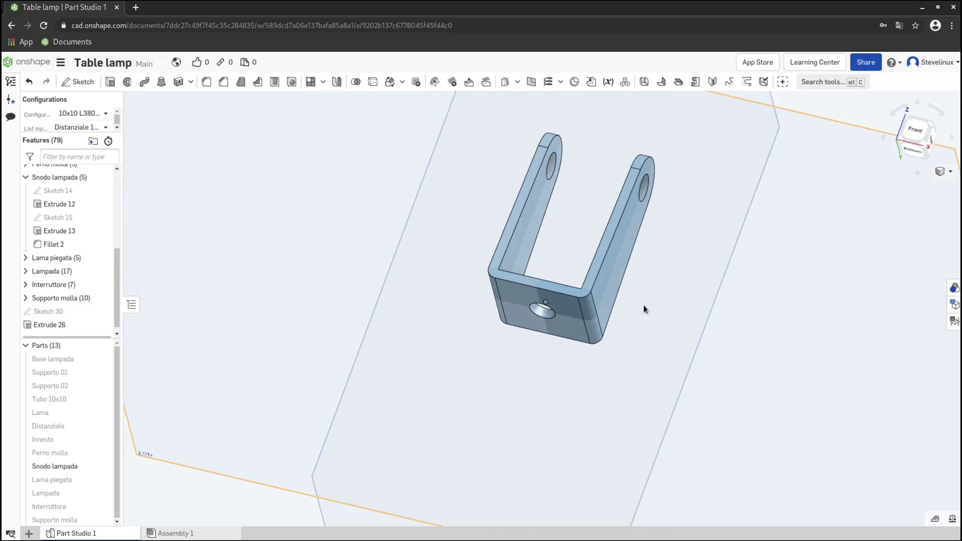
Step: Move Sketch 30 and Extrude 26 into the collapsed Snodo lampada feature folder
{"action": "key", "text": "shift+7"}
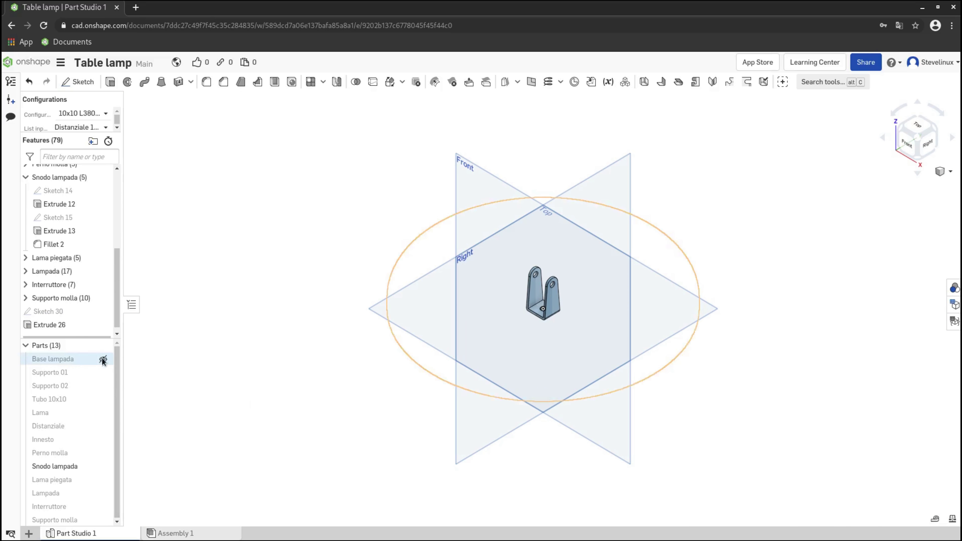
{"action": "left_click_drag", "start_coordinate": [81, 337], "coordinate": [73, 454]}
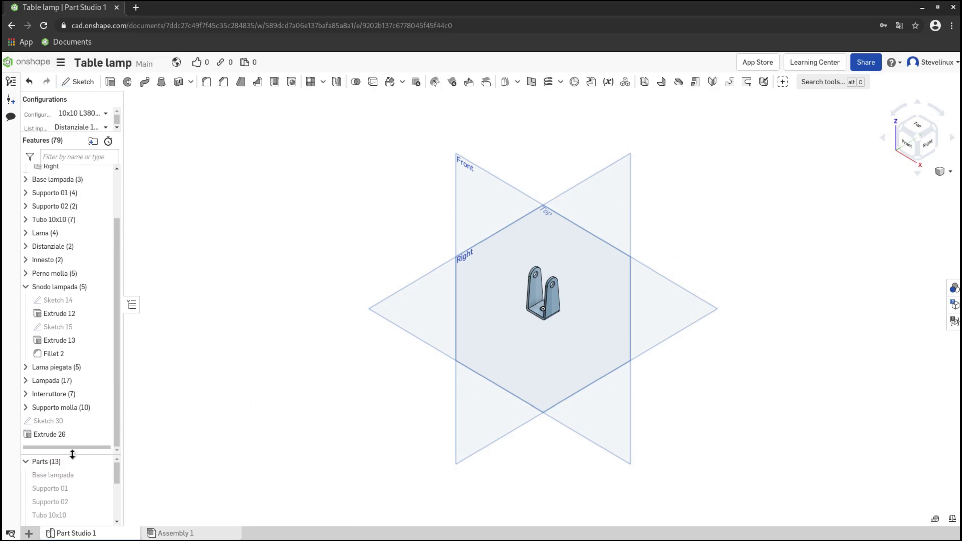
{"action": "left_click", "coordinate": [26, 286]}
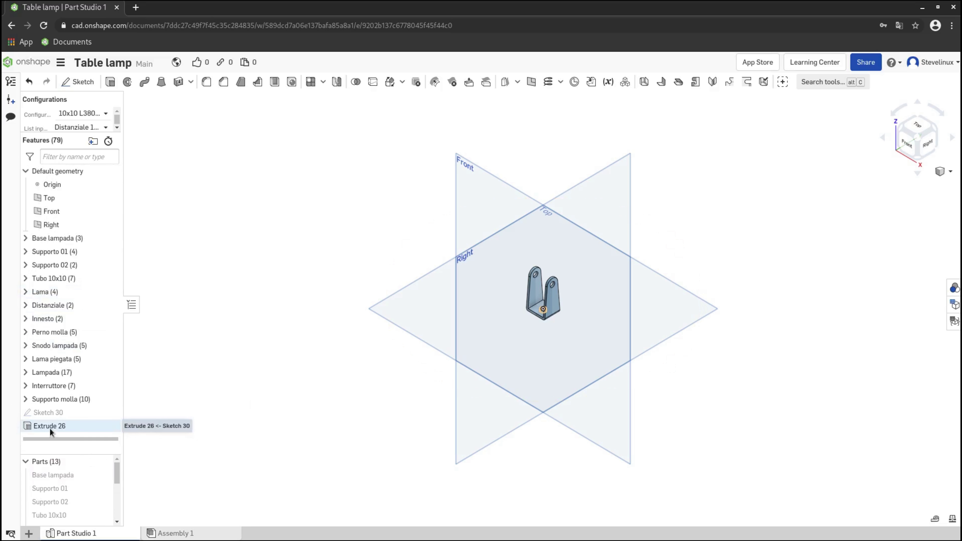
{"action": "left_click_drag", "start_coordinate": [50, 425], "coordinate": [47, 348]}
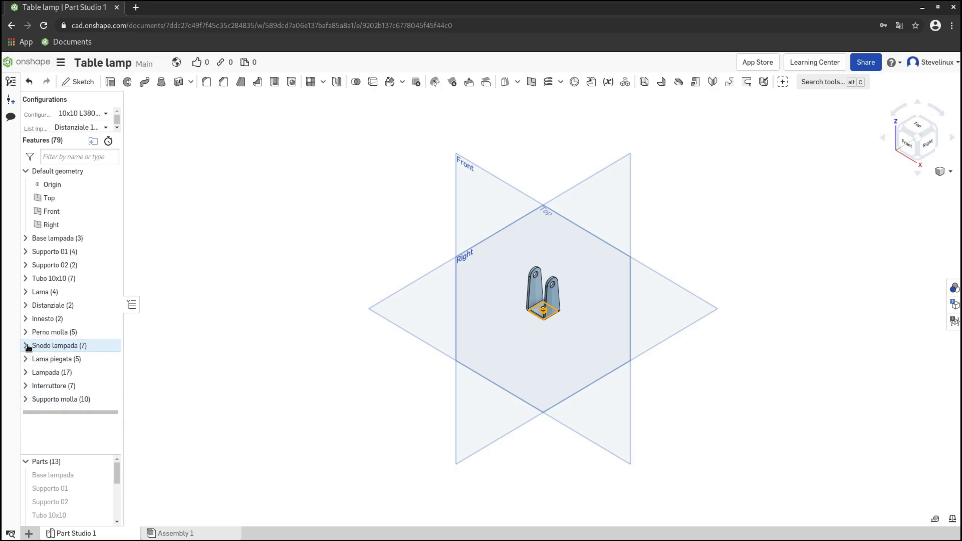
{"action": "left_click_drag", "start_coordinate": [65, 418], "coordinate": [137, 411]}
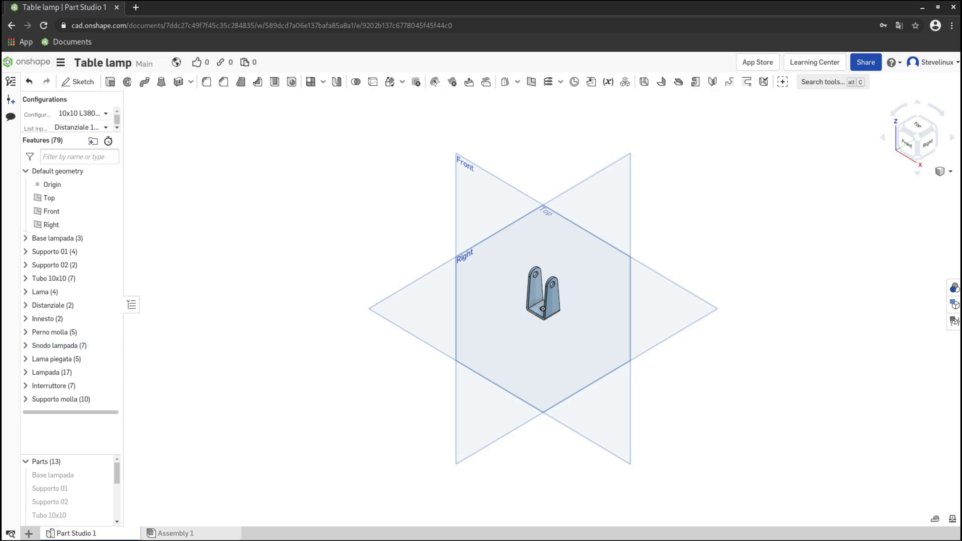